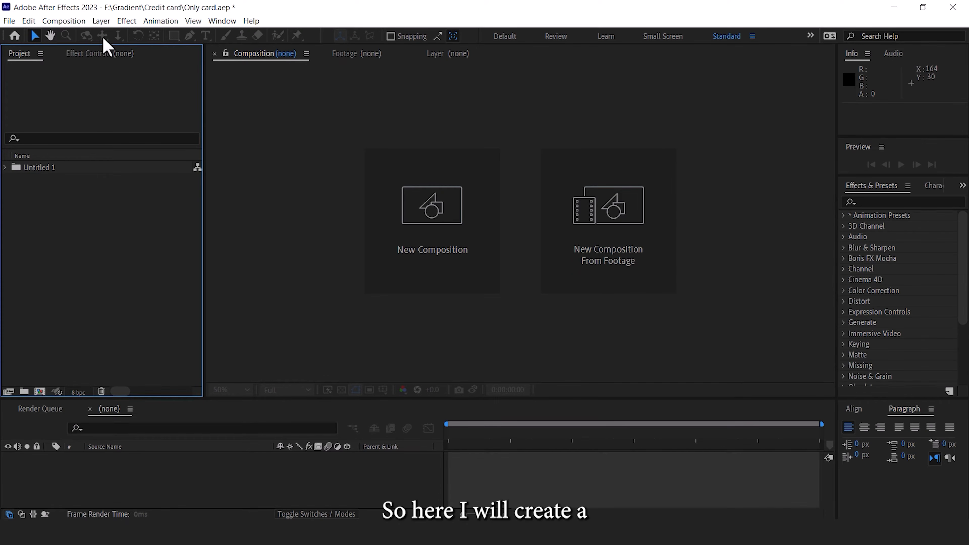
Step: Create a 1920 × 1080 composition at 60 fps lasting 18 seconds and place the CARD composition in it
click(64, 20)
click(62, 36)
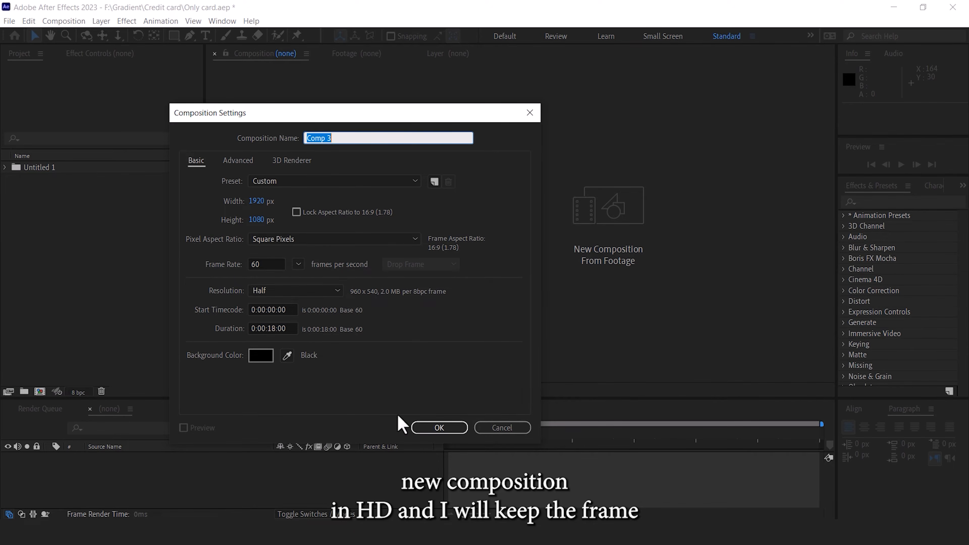
click(439, 427)
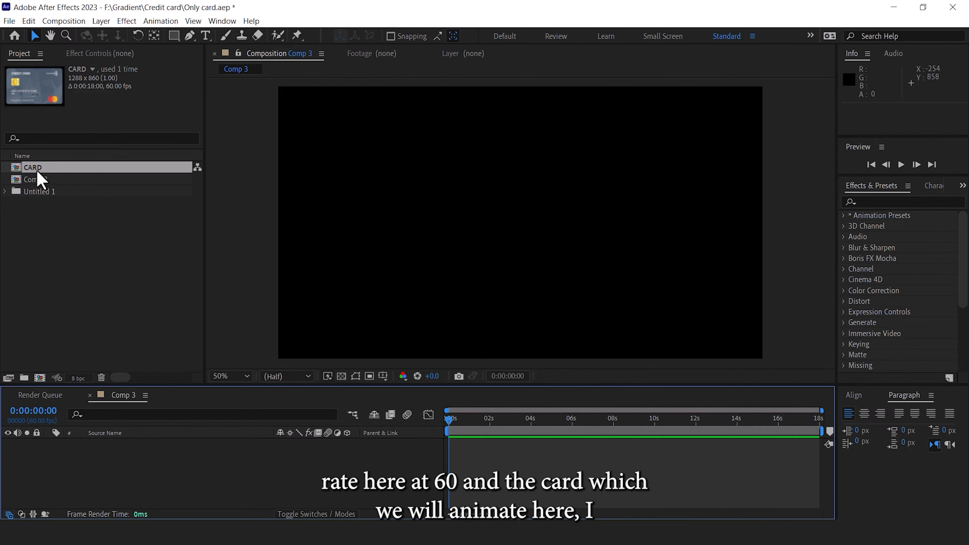
drag(12, 169, 559, 193)
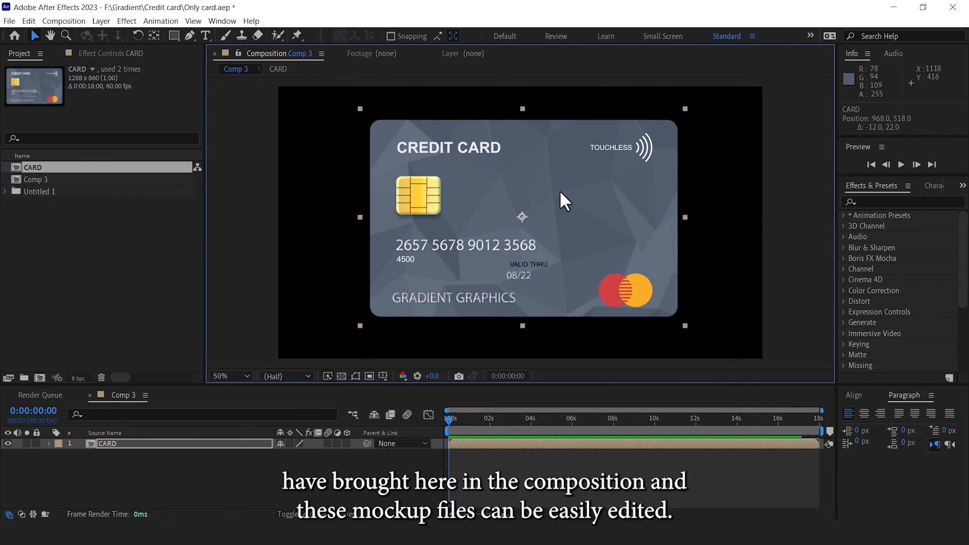
Step: Open the CARD composition and look through its editable text, logo, chip and background layers
double_click(108, 444)
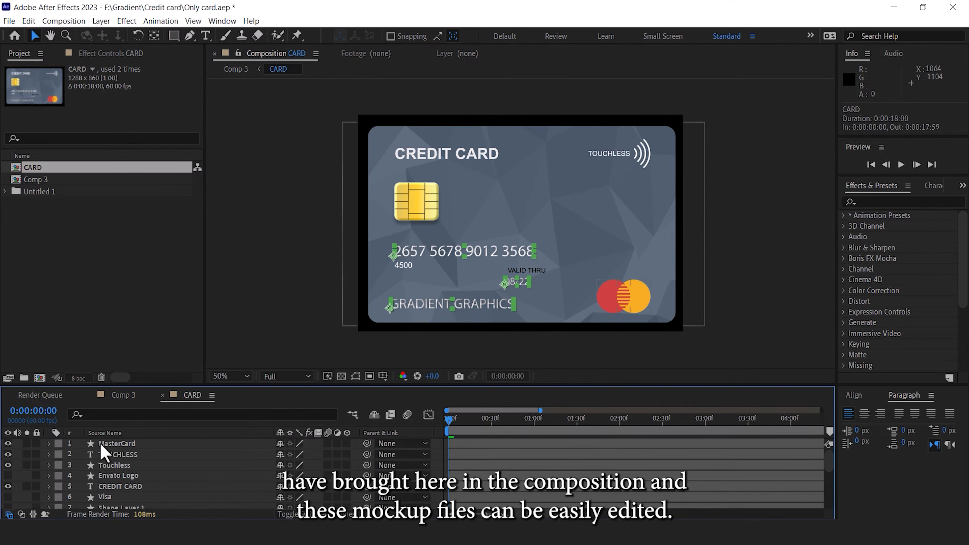
scroll(158, 468, down, 1)
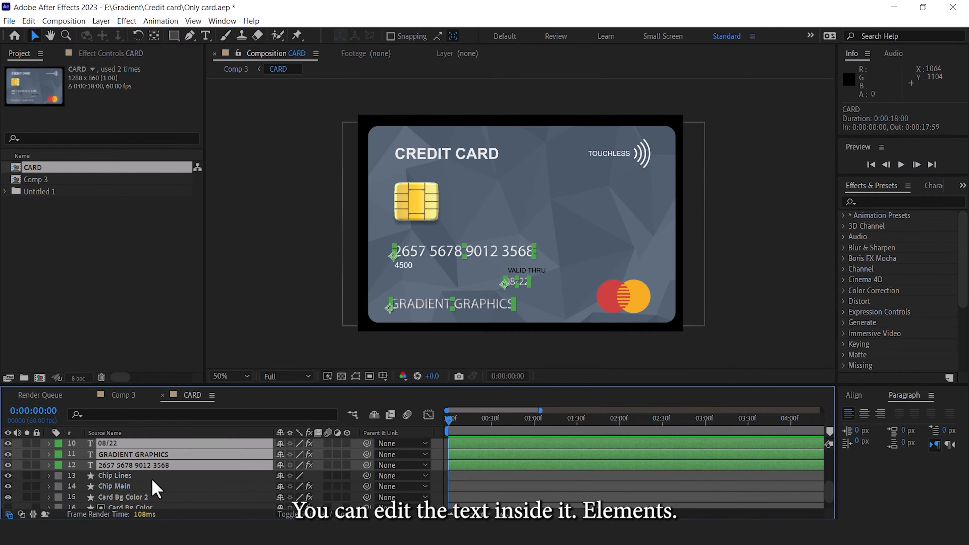
click(152, 480)
scroll(153, 487, down, 1)
scroll(155, 493, up, 4)
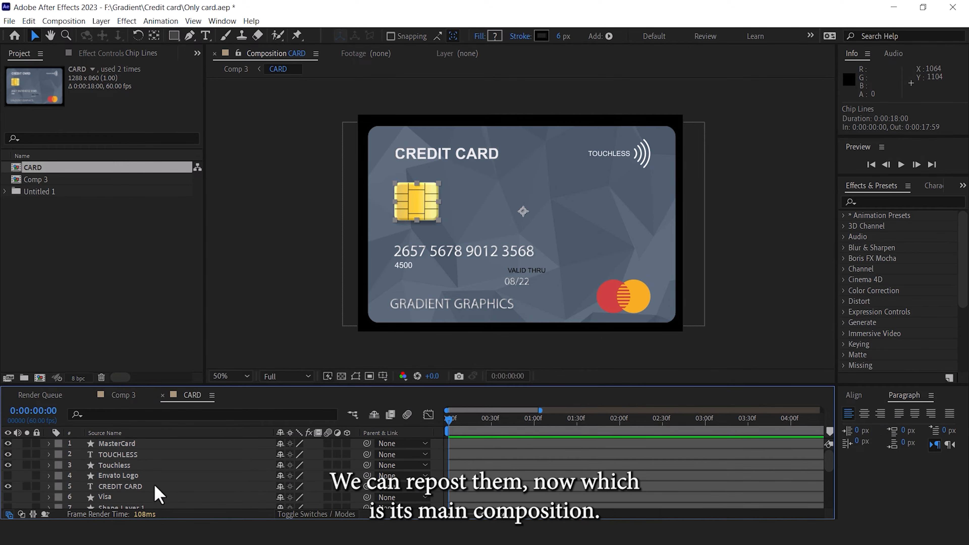
click(729, 294)
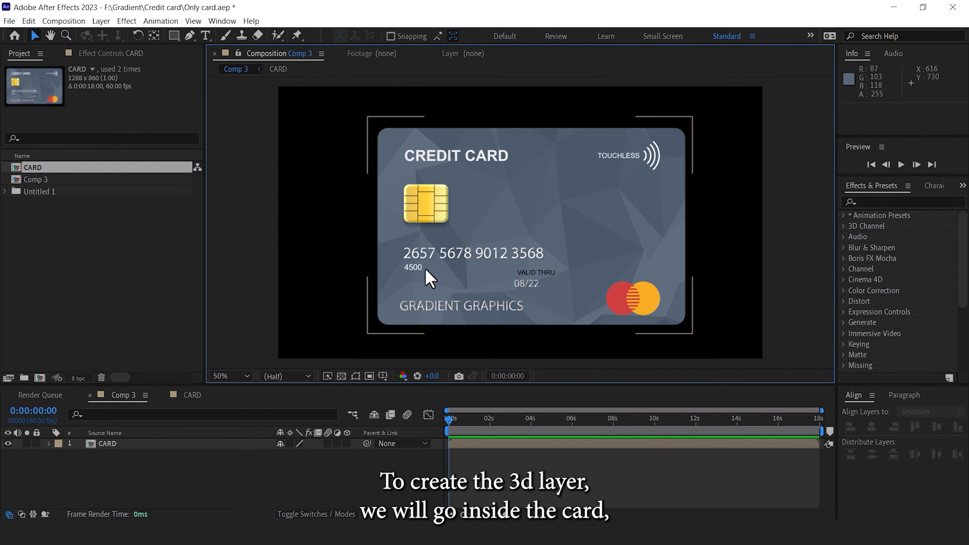
Step: Copy the Card Bg Color 2 shape layer from CARD into Comp 3 and line it up over the card
click(187, 395)
click(142, 492)
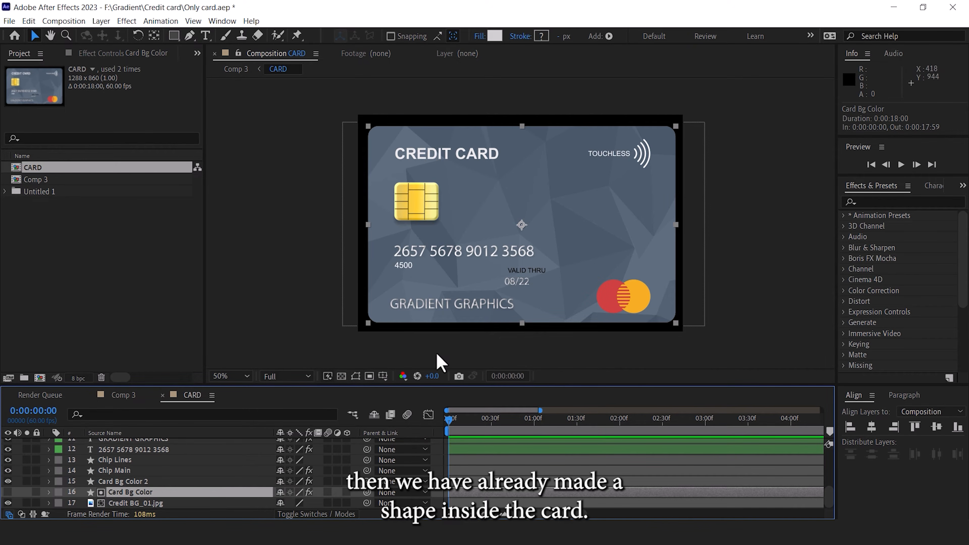
click(135, 482)
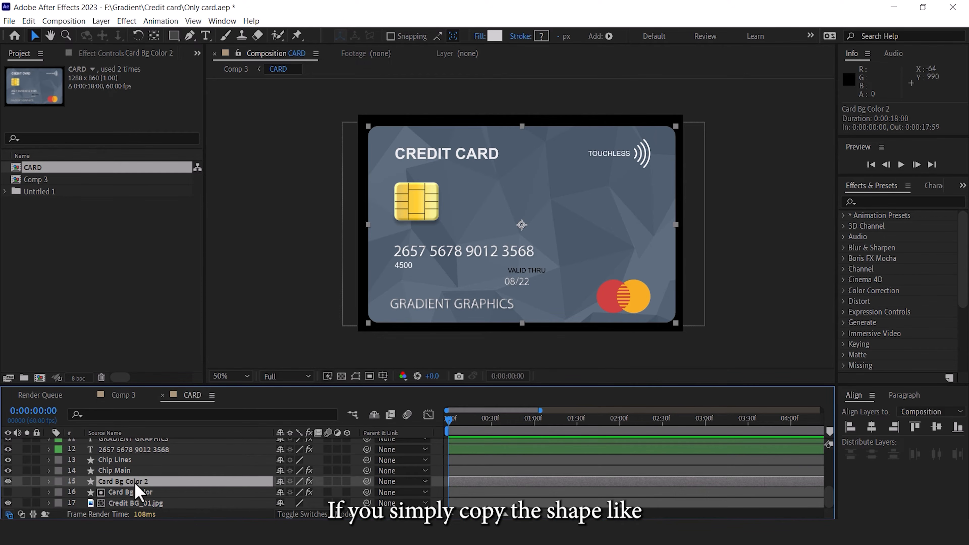
key(ctrl+c)
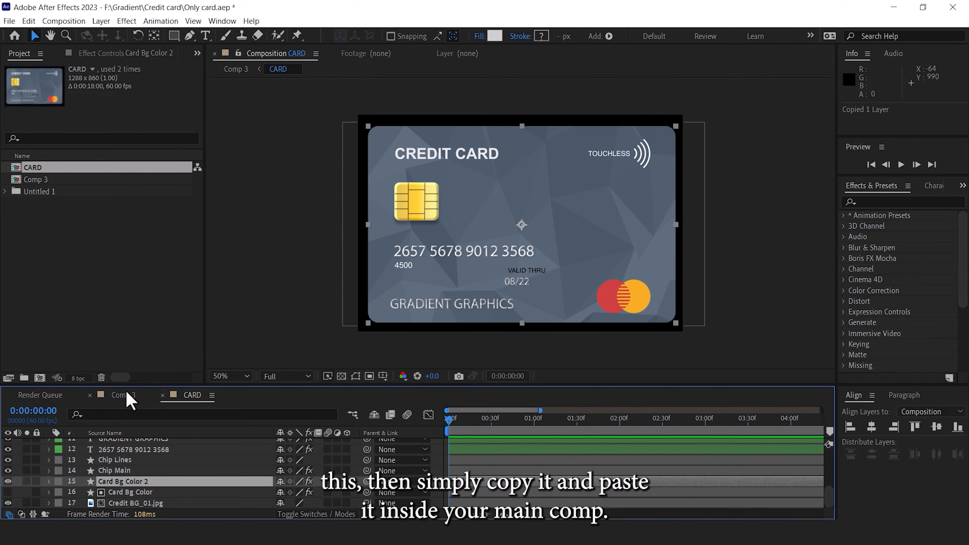
click(123, 395)
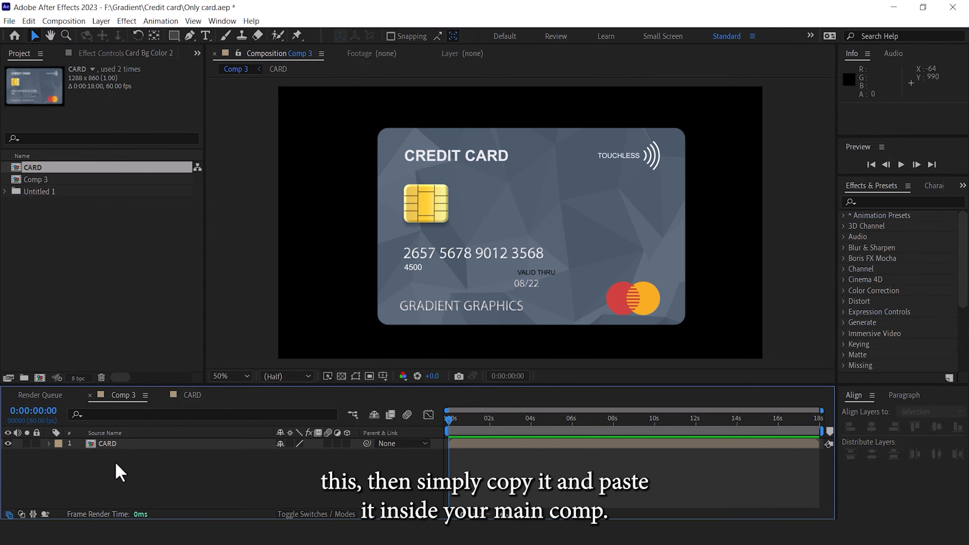
key(ctrl+v)
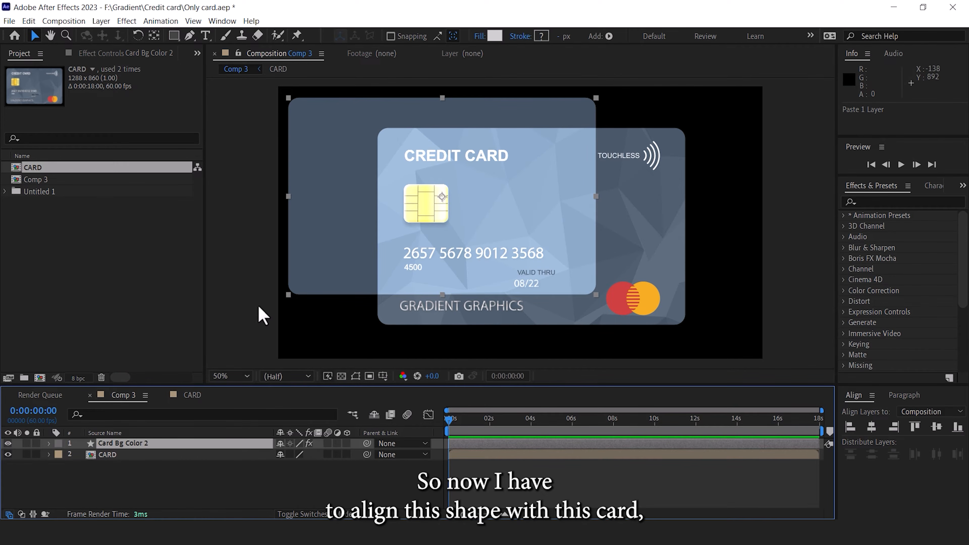
drag(334, 184, 421, 211)
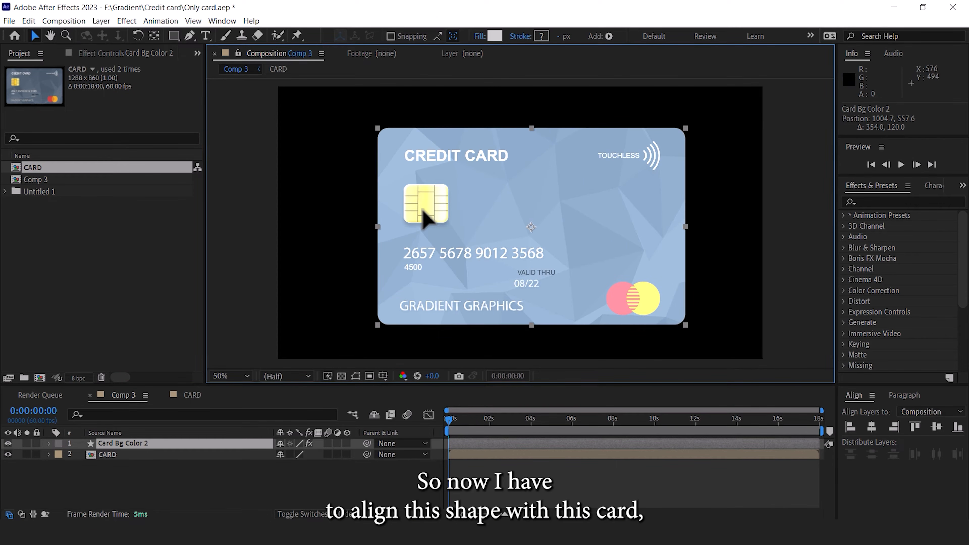
Step: Examine the pasted shape's edges against the card up close and test its horizontal alignment with one-pixel nudges
key(period)
drag(440, 145, 512, 266)
scroll(328, 162, up, 1)
drag(322, 156, 424, 88)
key(space)
key(space)
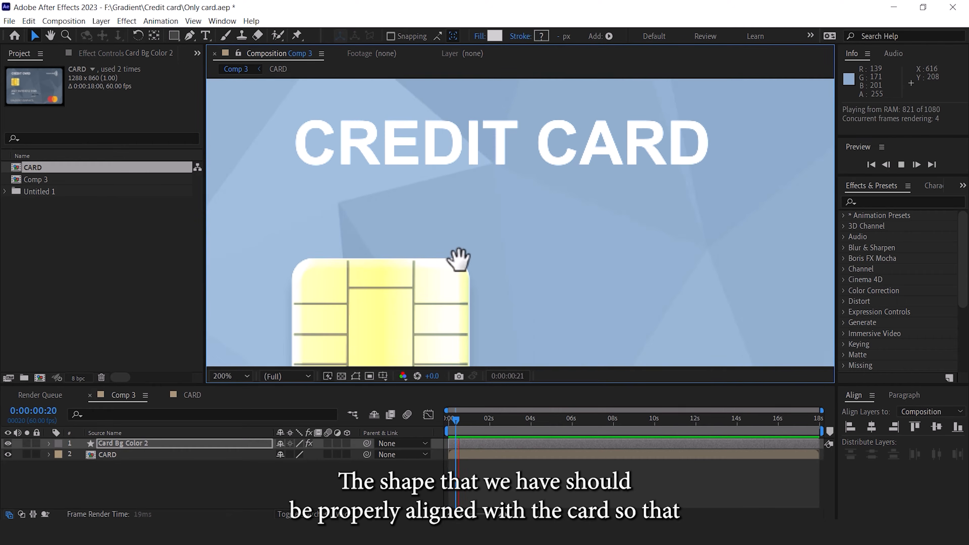
drag(461, 249, 572, 123)
drag(478, 314, 448, 182)
drag(465, 336, 434, 155)
drag(482, 244, 243, 279)
drag(763, 229, 238, 294)
drag(213, 242, 769, 224)
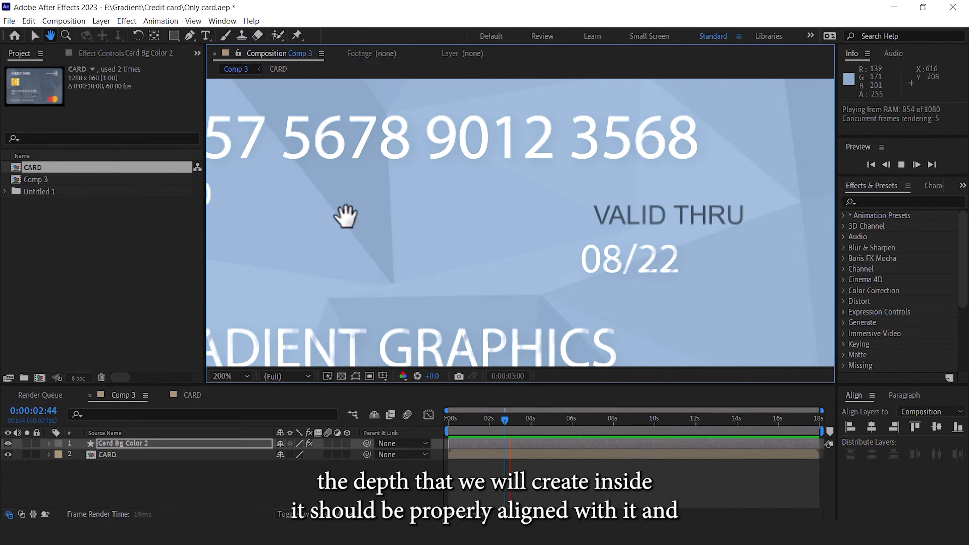
drag(333, 213, 685, 206)
key(space)
key(Left)
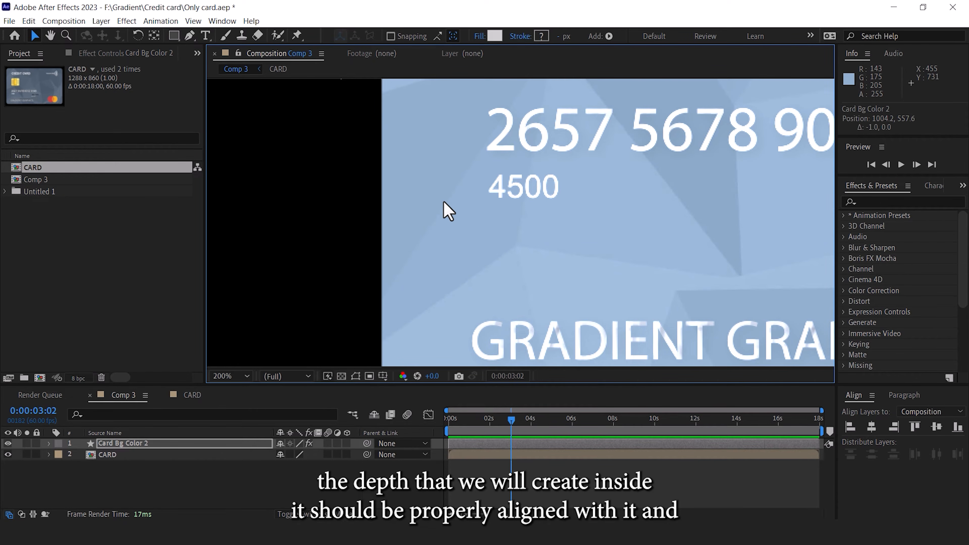
key(Right)
scroll(244, 252, down, 2)
drag(531, 176, 419, 243)
click(253, 222)
Step: Move the Card Bg Color 2 layer beneath the CARD layer and make it a 3D layer
drag(130, 443, 178, 498)
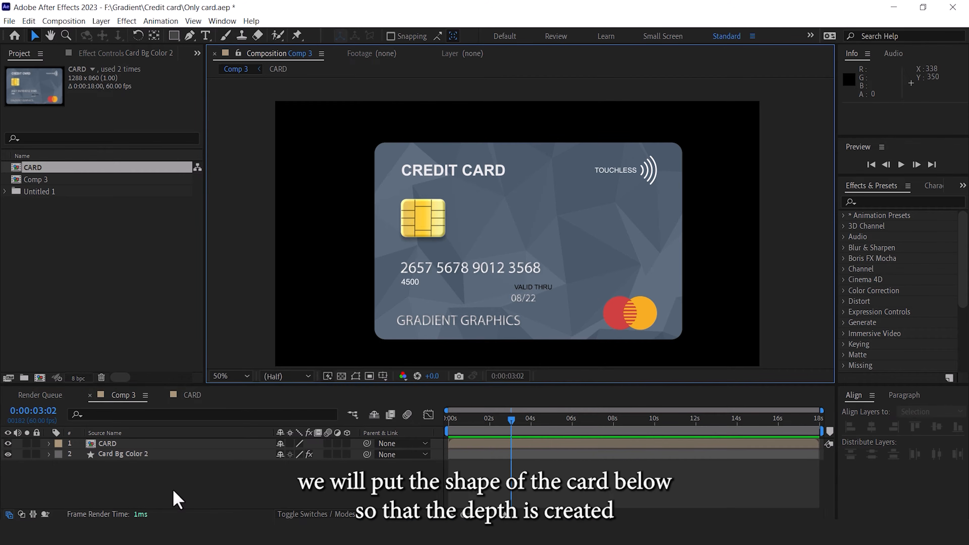
click(136, 454)
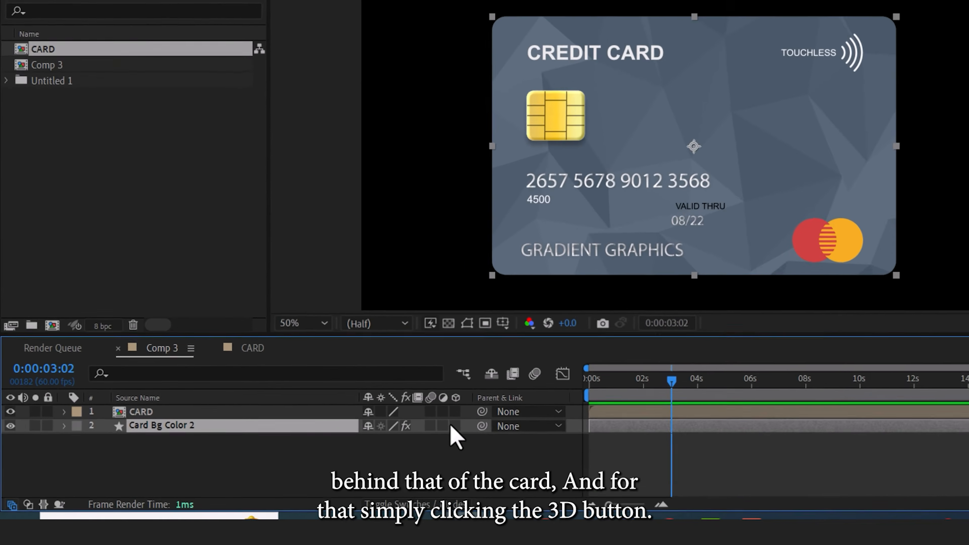
click(347, 454)
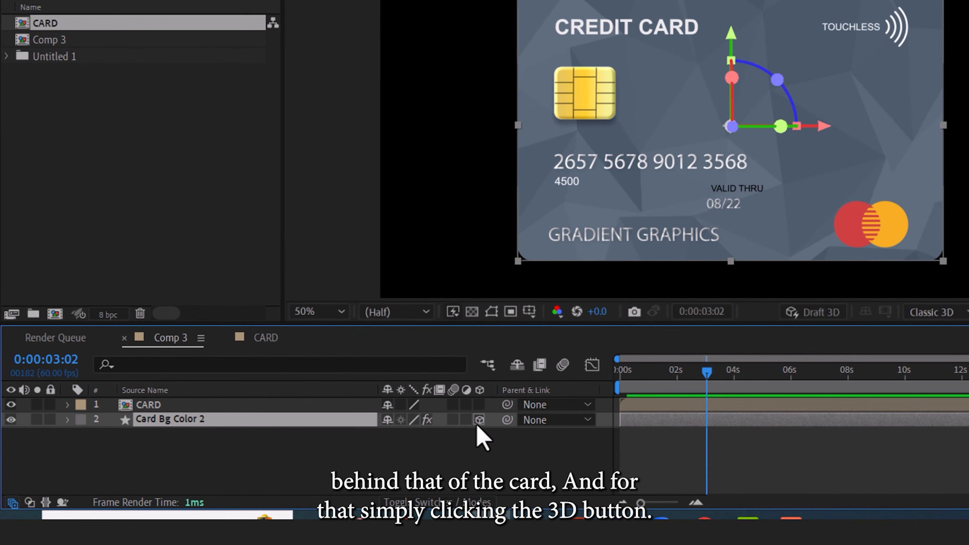
Step: Change the composition's 3D renderer to Cinema 4D from the Card Bg Color 2 layer's geometry options
click(68, 419)
click(148, 474)
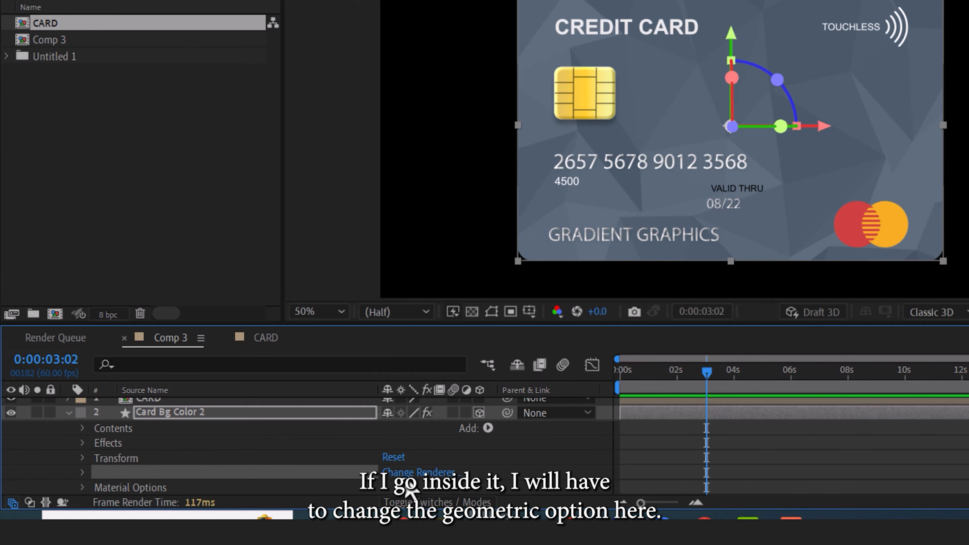
click(417, 474)
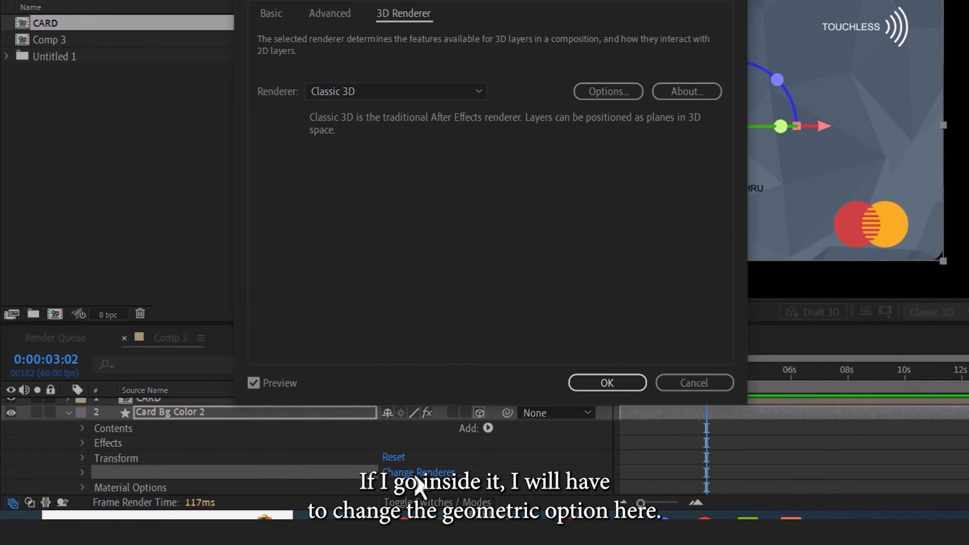
click(444, 96)
click(361, 138)
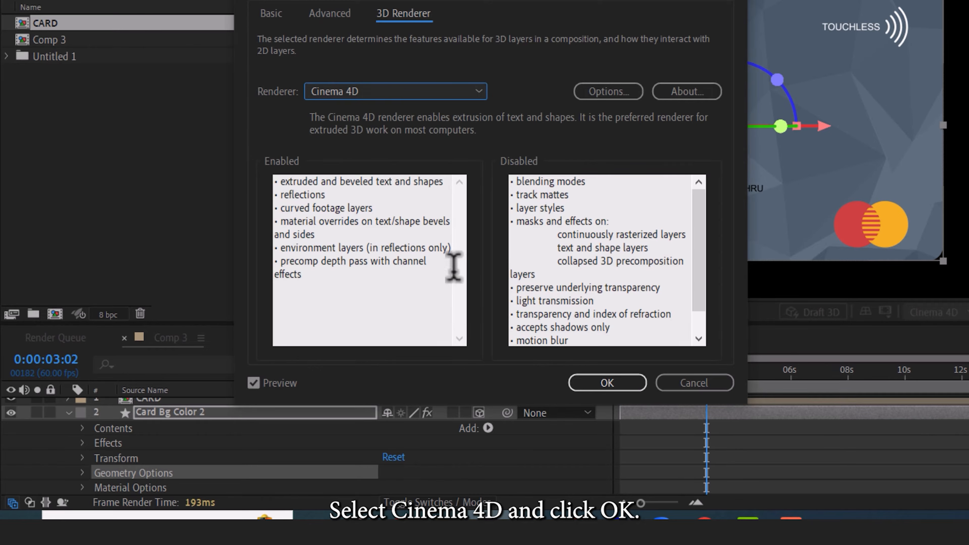
click(607, 383)
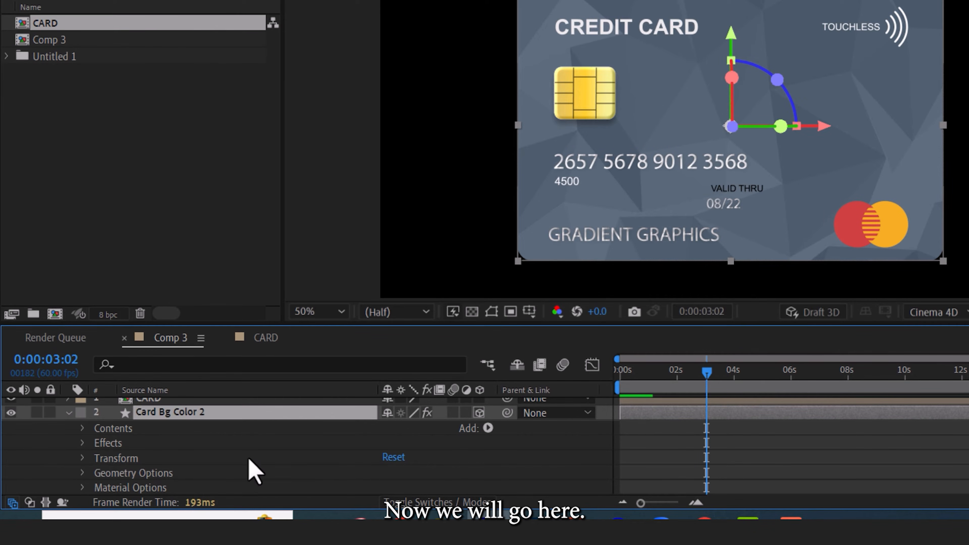
Step: Set the Card Bg Color 2 layer's extrusion depth to 15 and collapse its properties
click(82, 474)
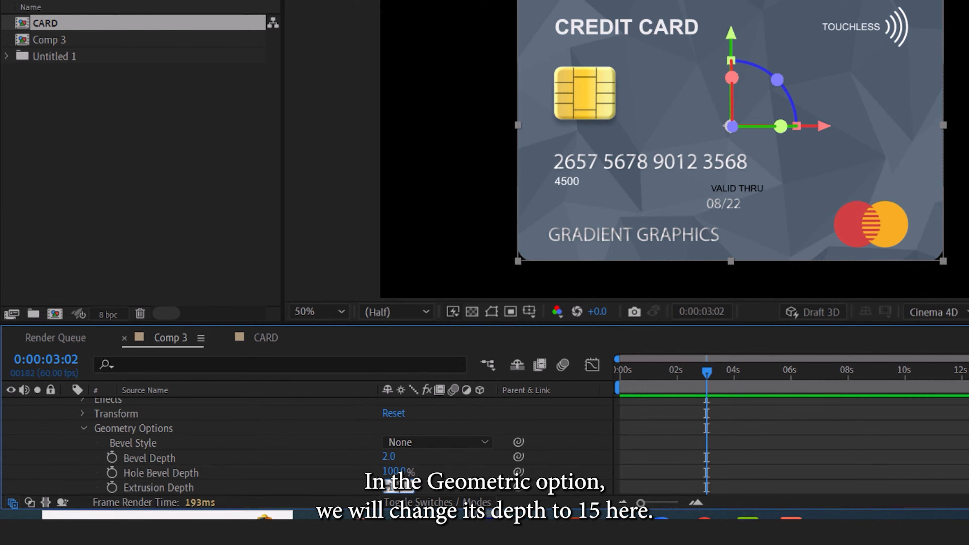
text(15)
key(Return)
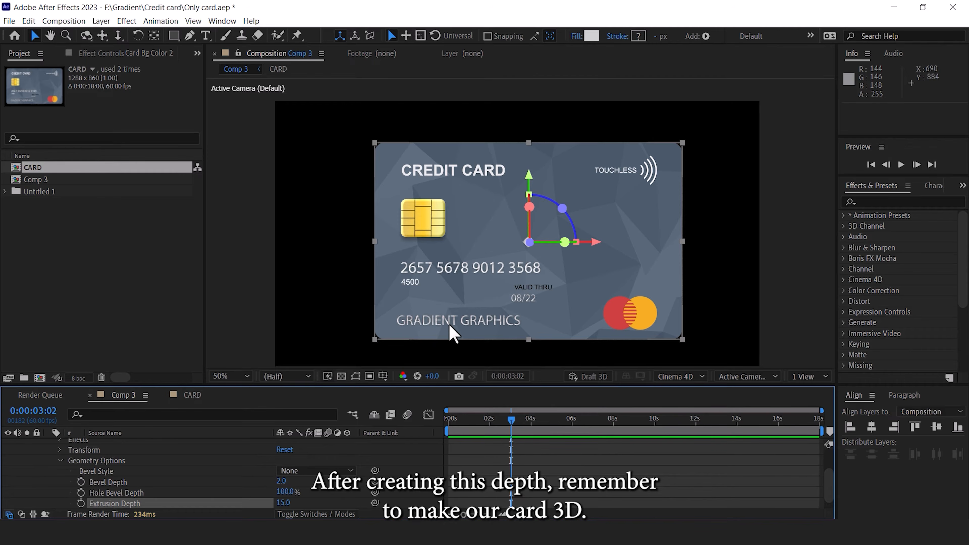
scroll(49, 470, up, 2)
click(49, 455)
click(172, 468)
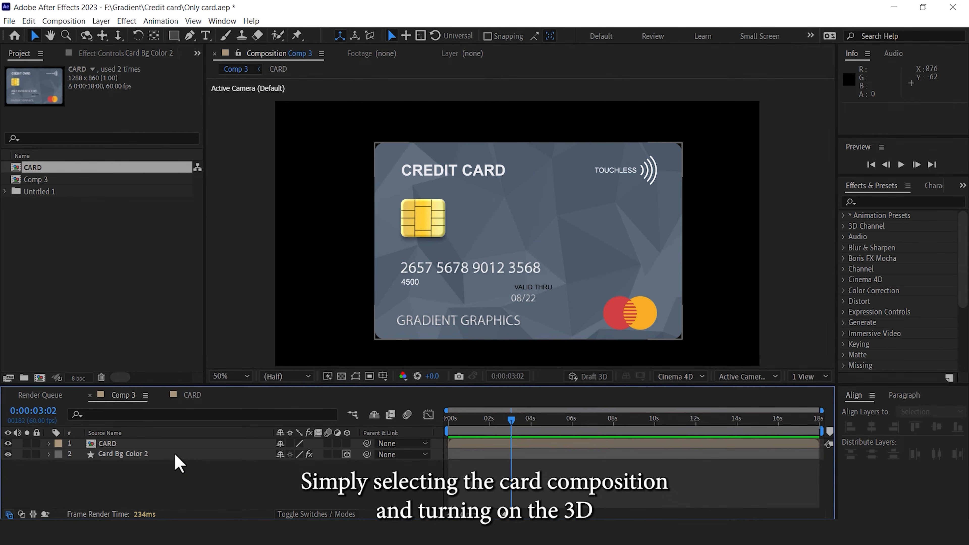
Step: Make the CARD layer 3D and show the composition in two views
click(108, 444)
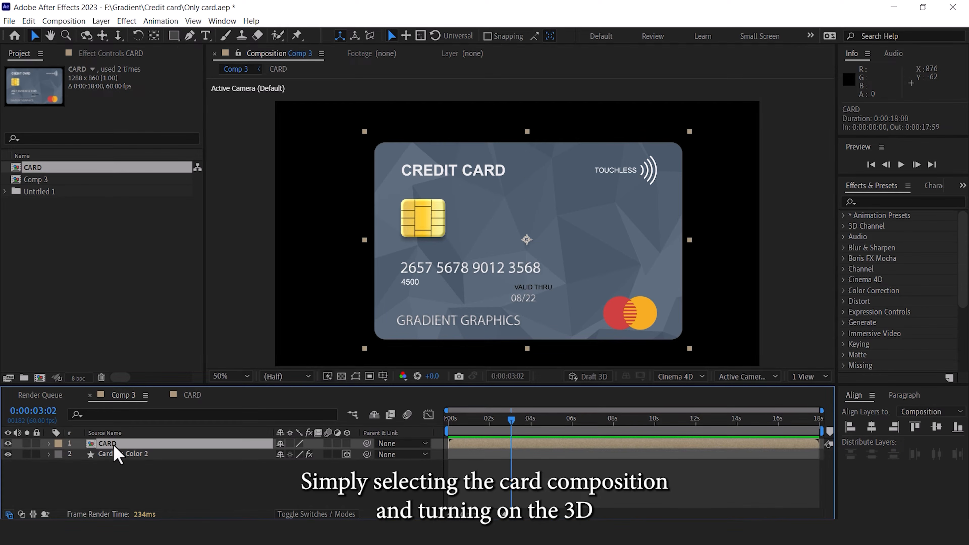
click(345, 443)
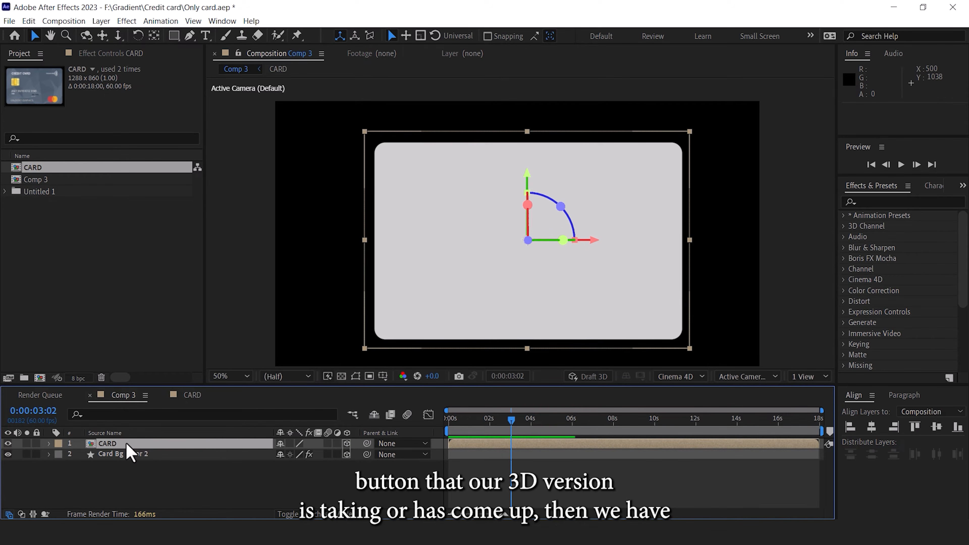
click(816, 376)
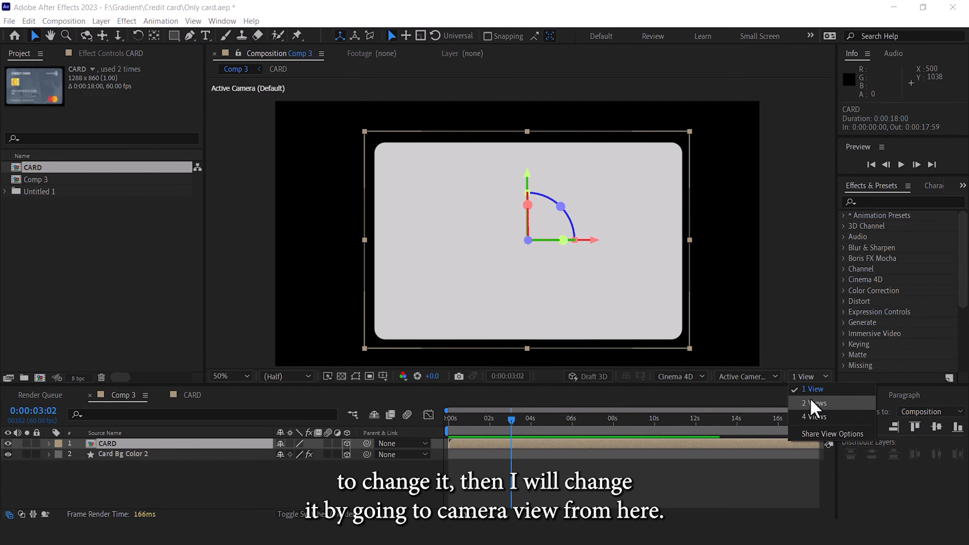
click(812, 403)
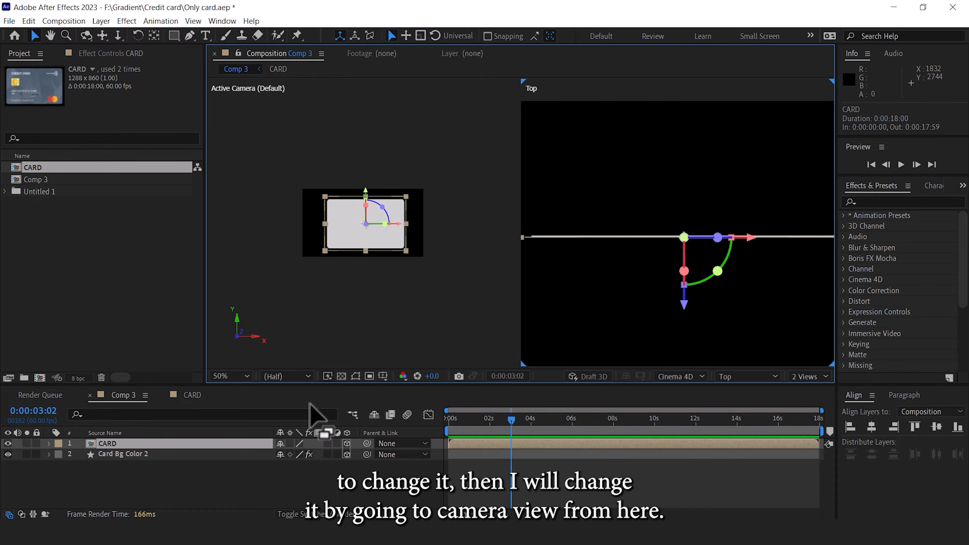
Step: Move the CARD layer forward along Z to -2 in the Top view so it sits in front of the extruded shape
click(111, 445)
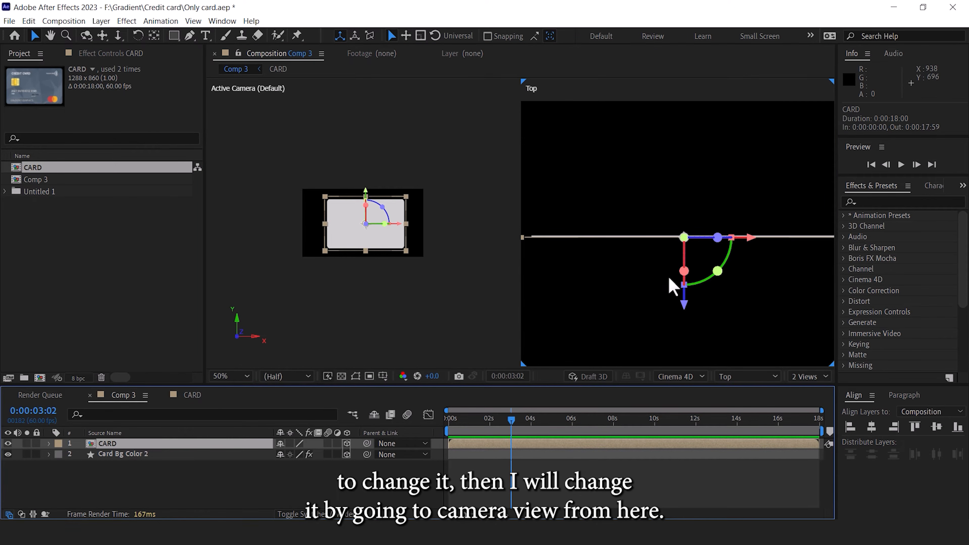
scroll(683, 227, up, 6)
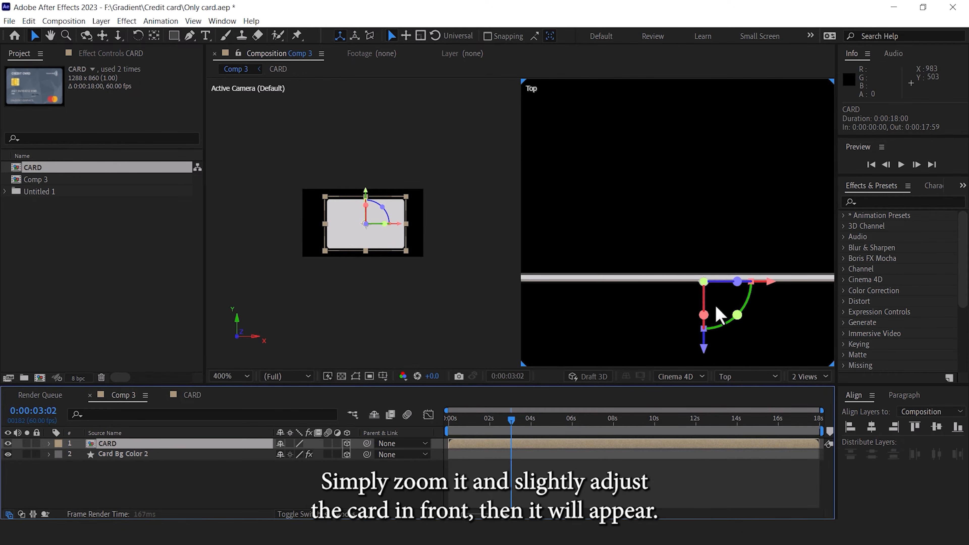
drag(699, 324, 652, 180)
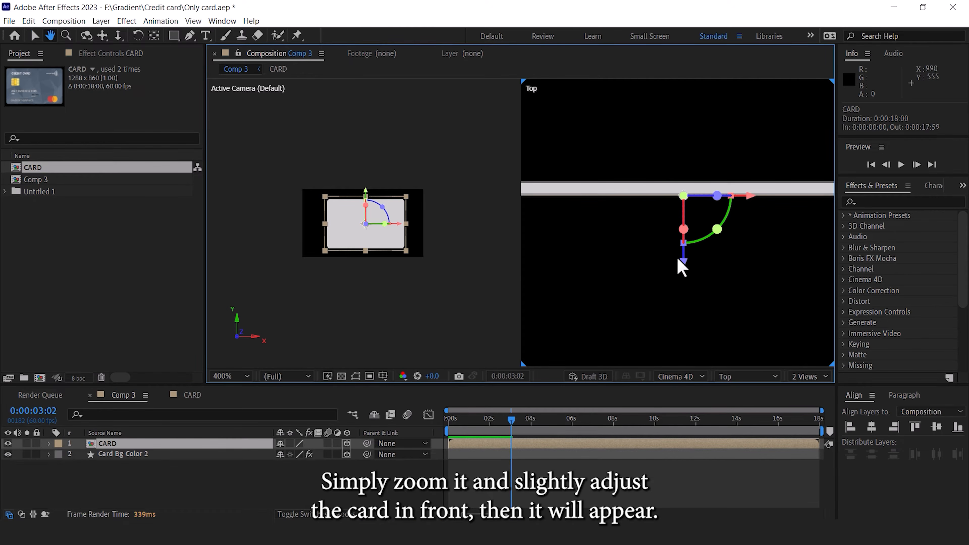
drag(682, 264, 682, 265)
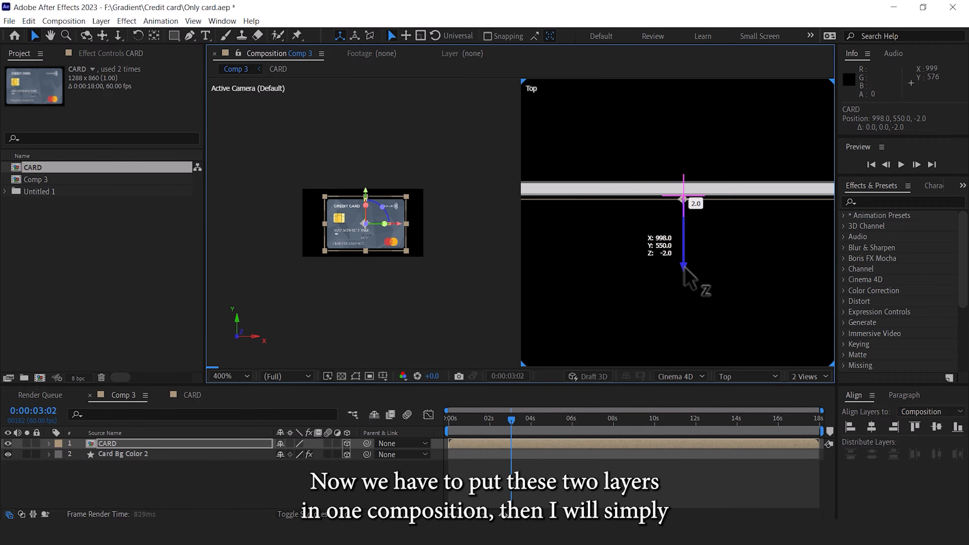
click(366, 278)
scroll(365, 228, up, 4)
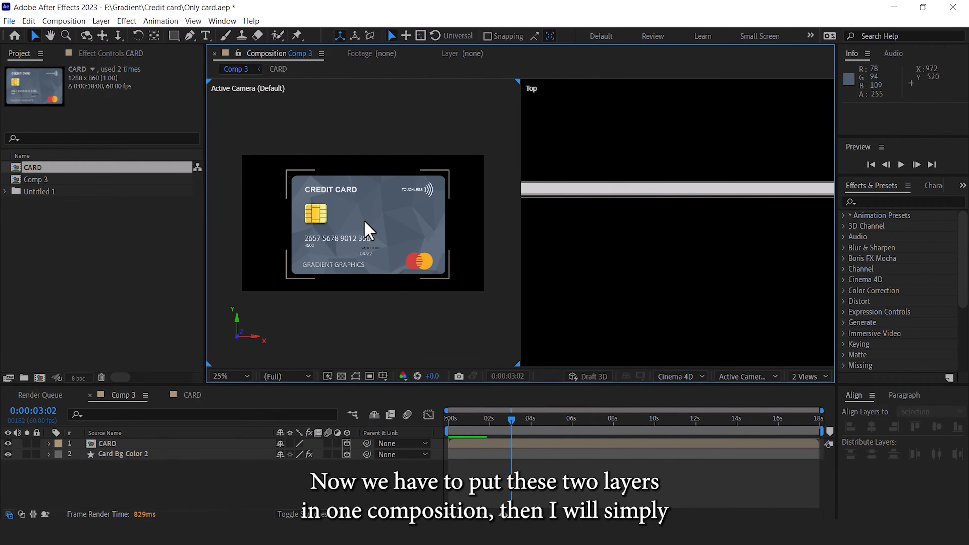
Step: Pre-compose the CARD and Card Bg Color 2 layers together into a new composition named Card IN
scroll(367, 229, down, 2)
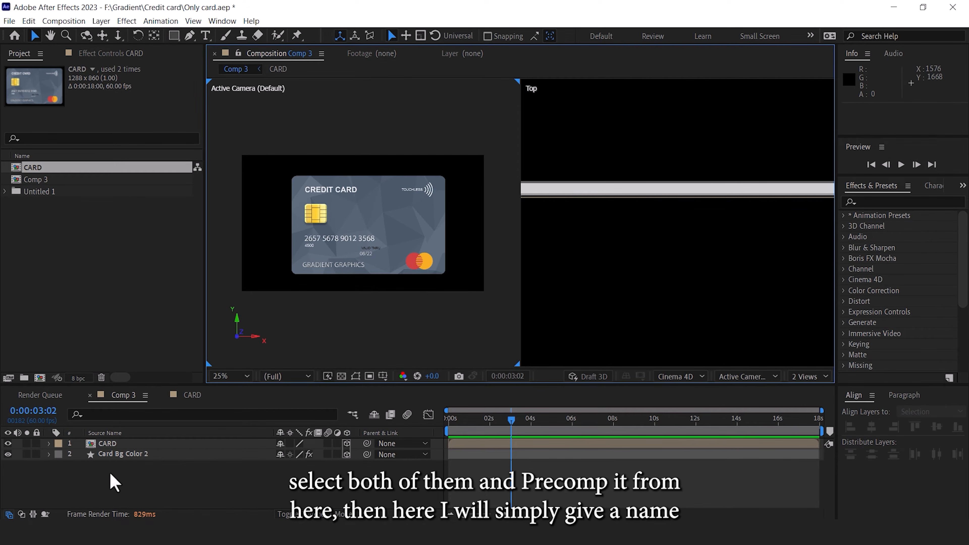
drag(115, 482, 134, 447)
right_click(132, 445)
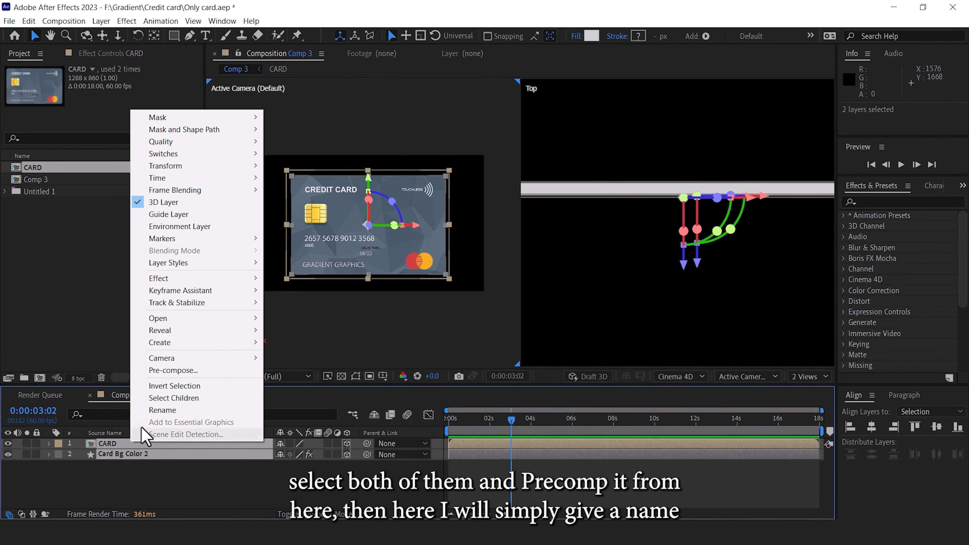
click(169, 371)
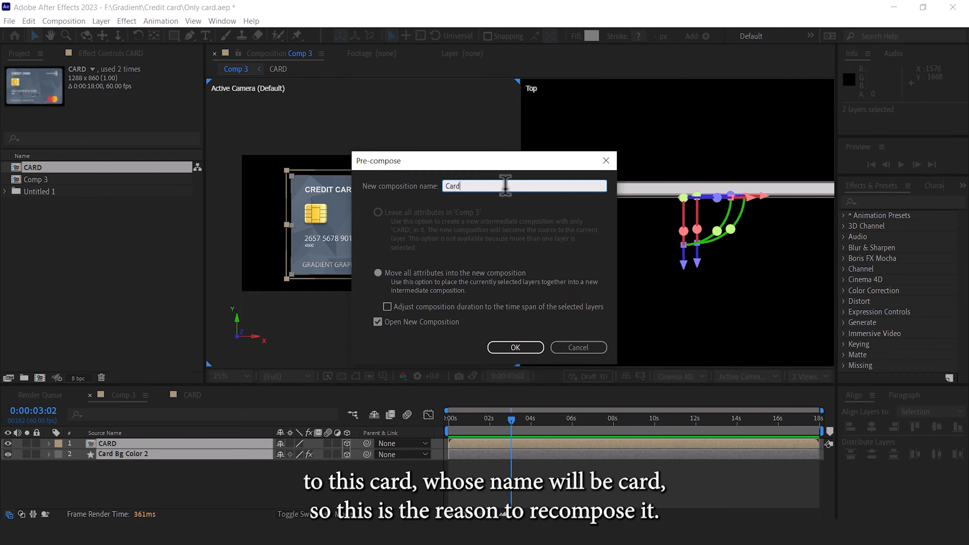
text(Card IN)
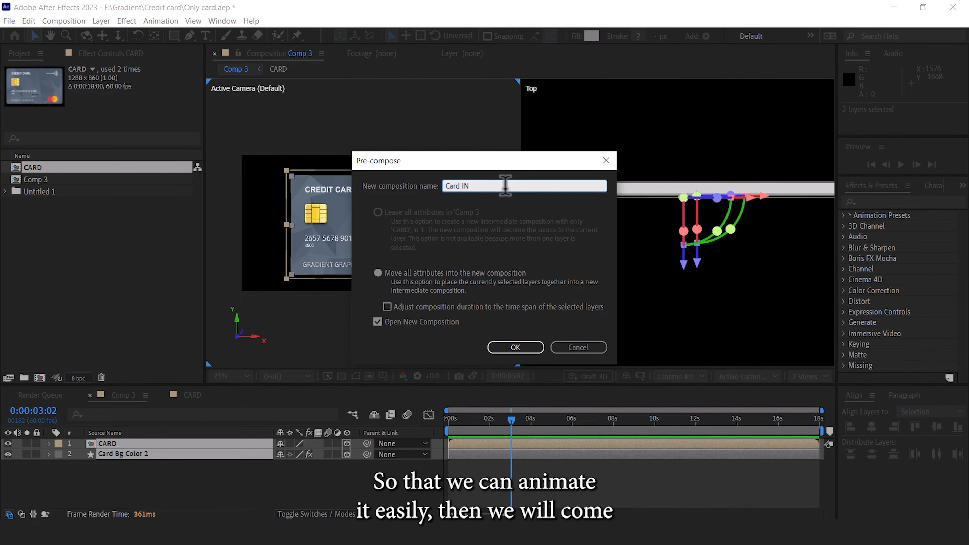
click(516, 347)
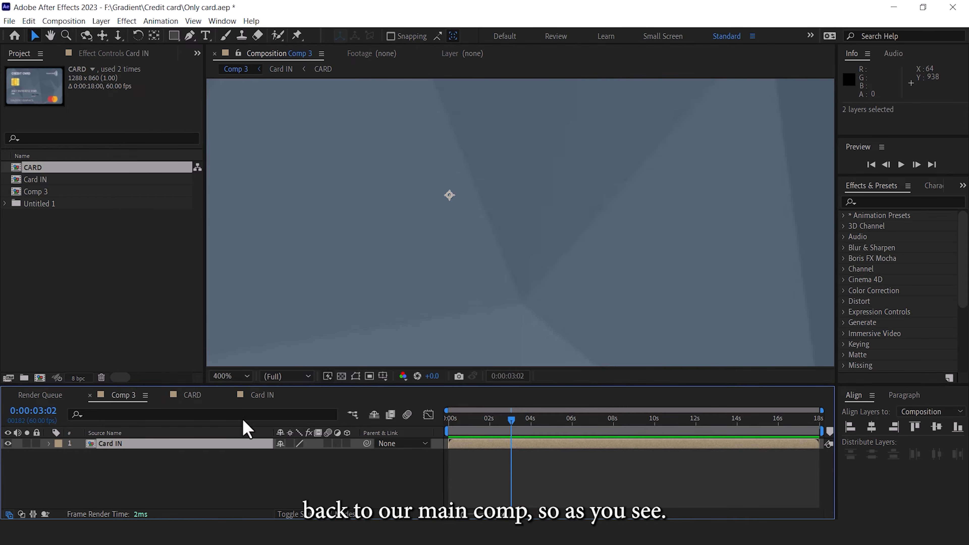
Step: Open the Card IN composition and draw a region of interest closely around the card, about 1264 by 818 pixels
scroll(413, 278, down, 5)
scroll(401, 277, up, 1)
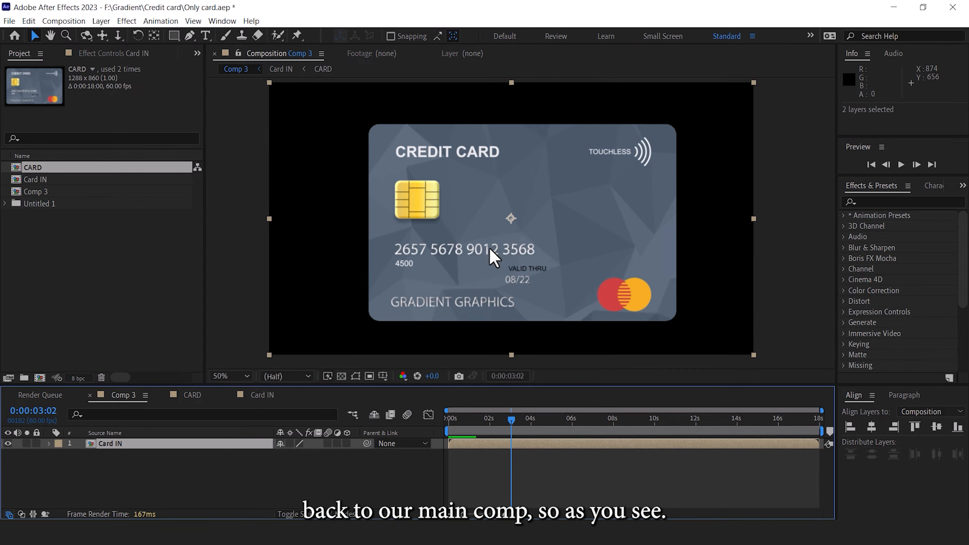
click(529, 212)
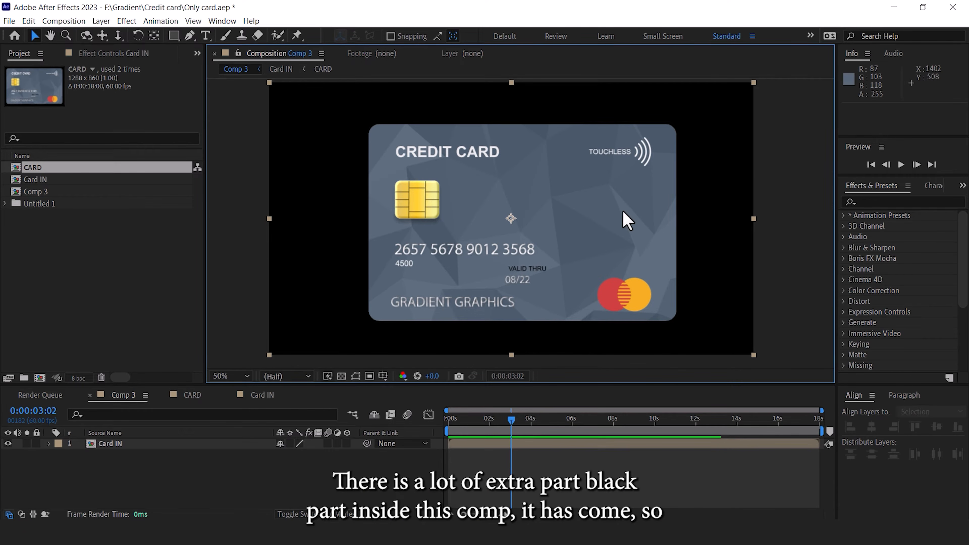
click(238, 465)
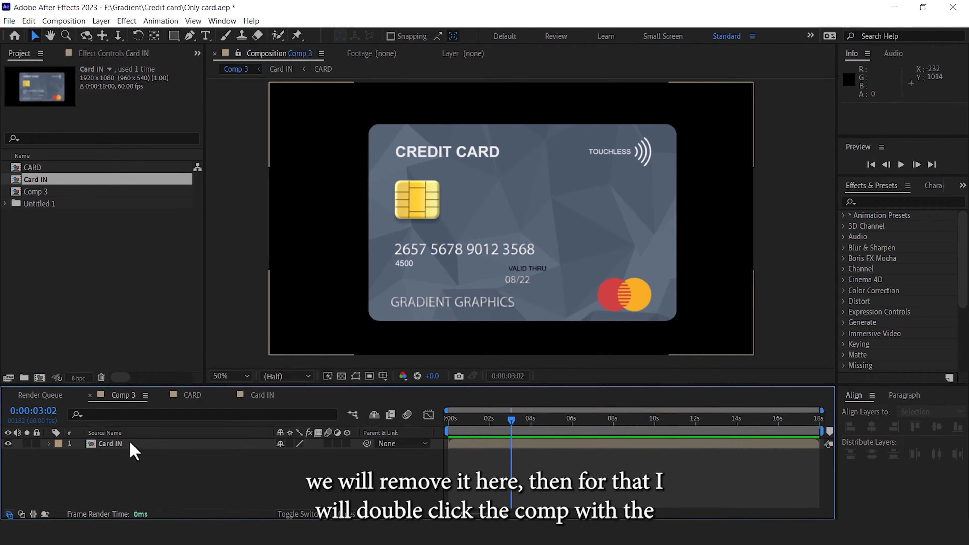
double_click(99, 444)
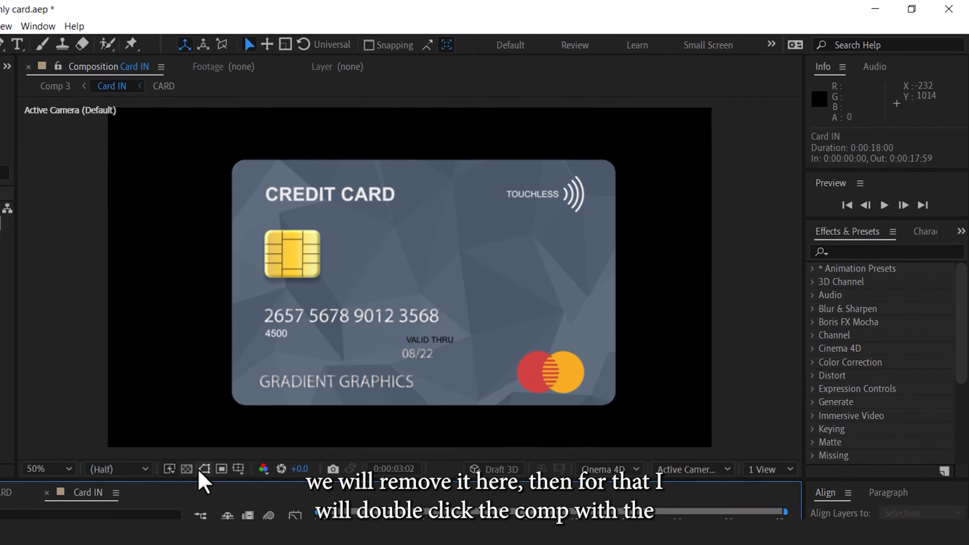
click(219, 469)
click(219, 471)
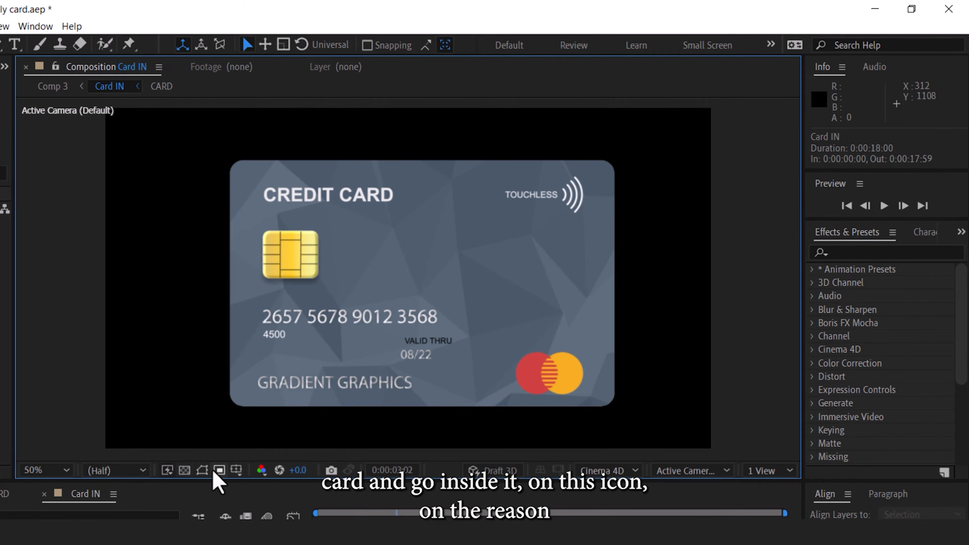
click(222, 468)
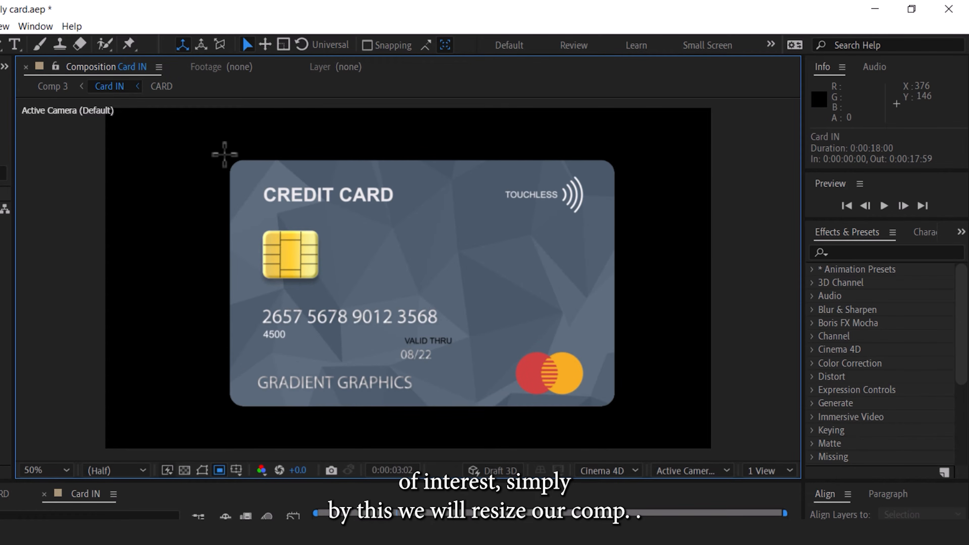
drag(220, 153, 622, 412)
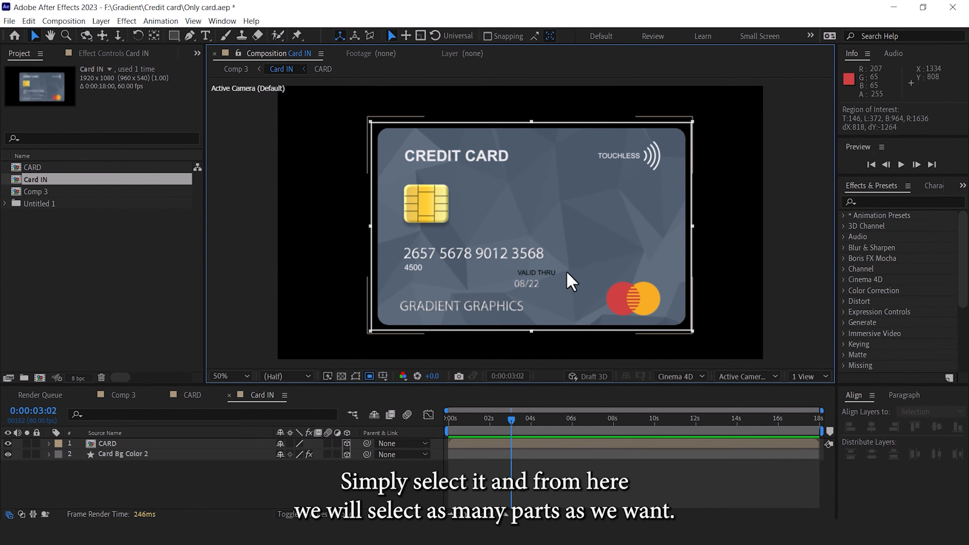
Step: Crop the Card IN composition to the region of interest and centre the card within the cropped frame
click(74, 22)
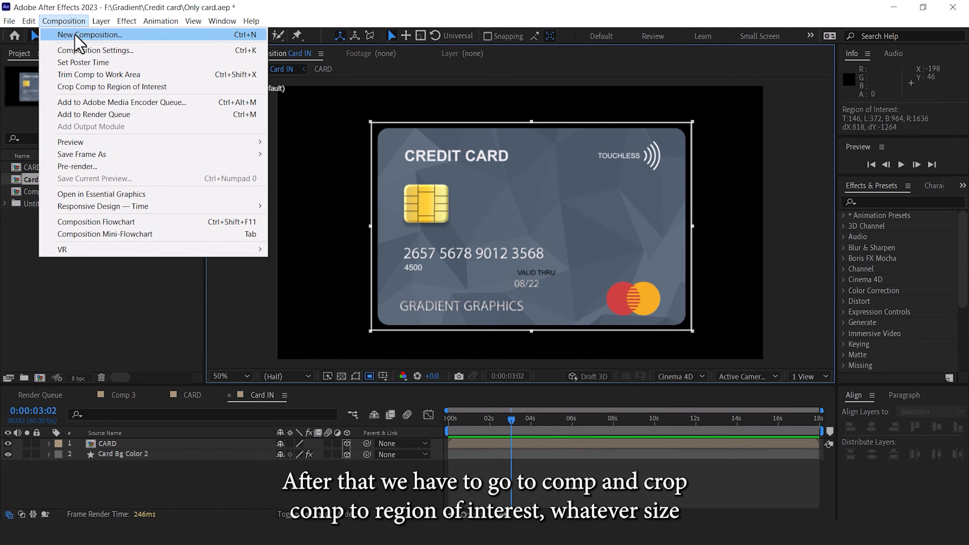
click(102, 86)
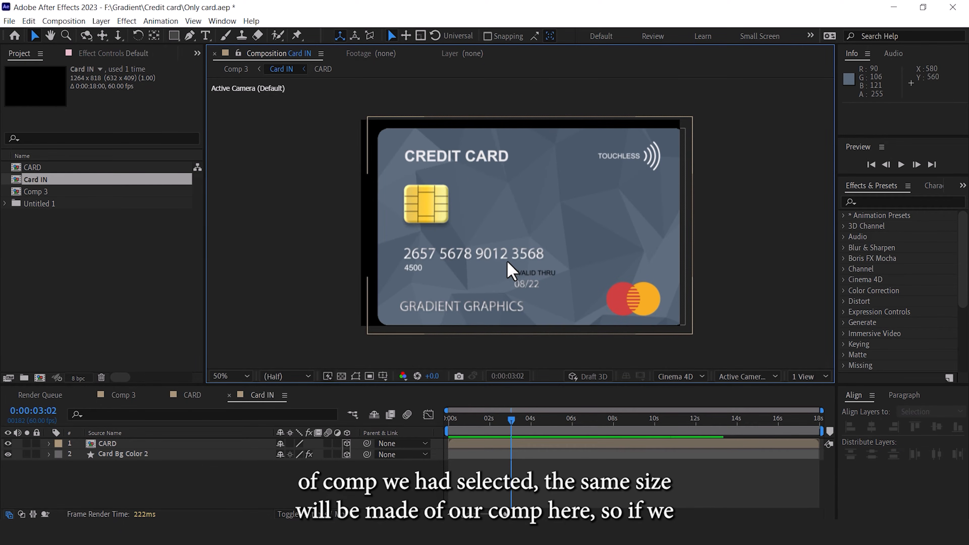
drag(533, 247, 522, 244)
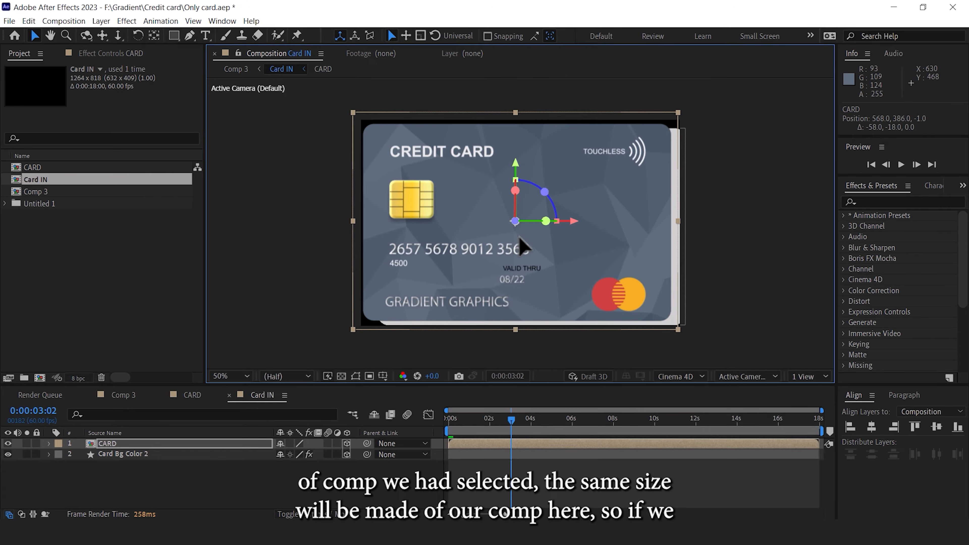
click(234, 477)
click(263, 397)
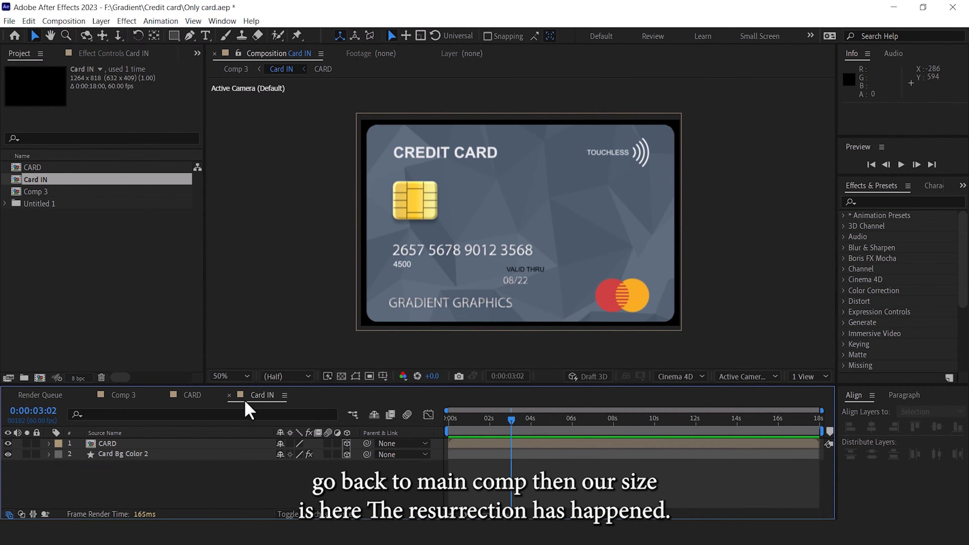
Step: Return to Comp 3 and make the Card IN layer 3D
click(123, 395)
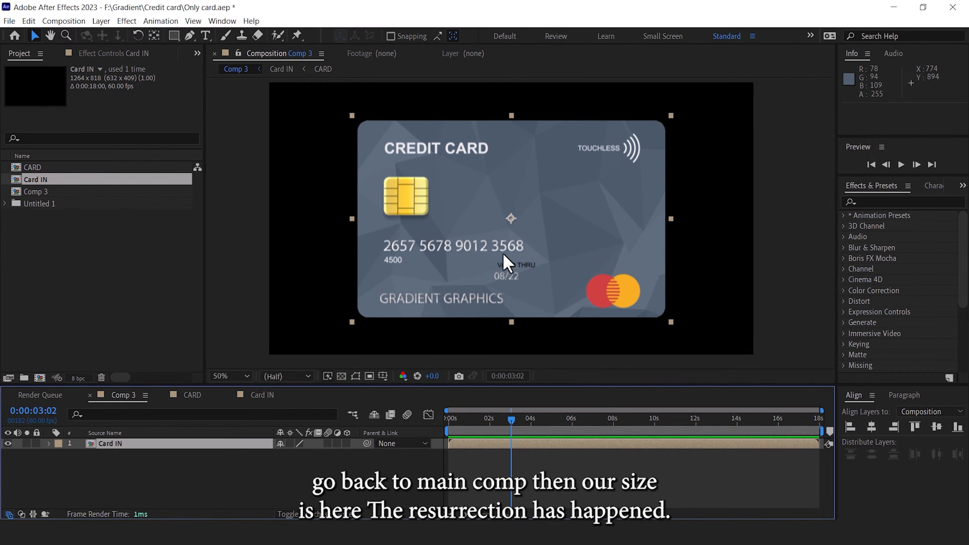
click(710, 230)
click(522, 250)
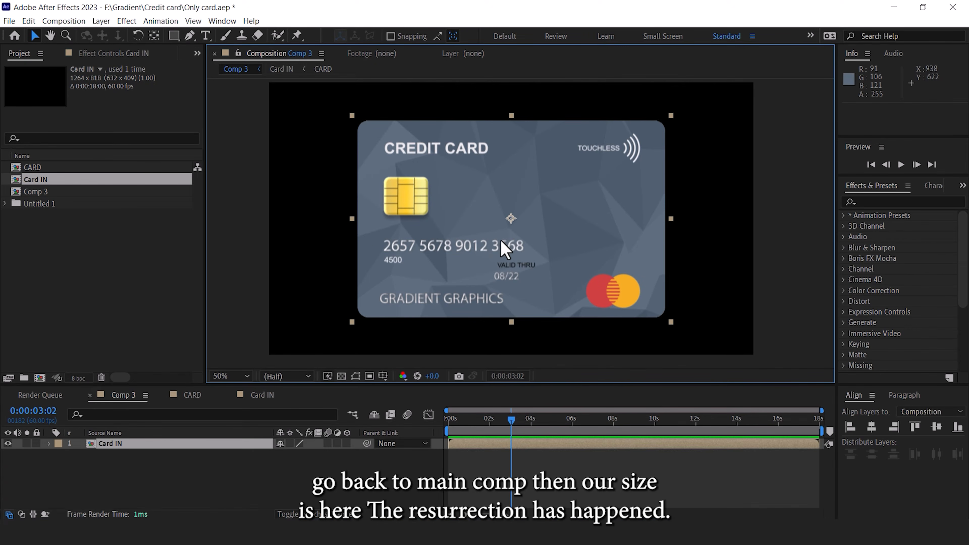
click(347, 443)
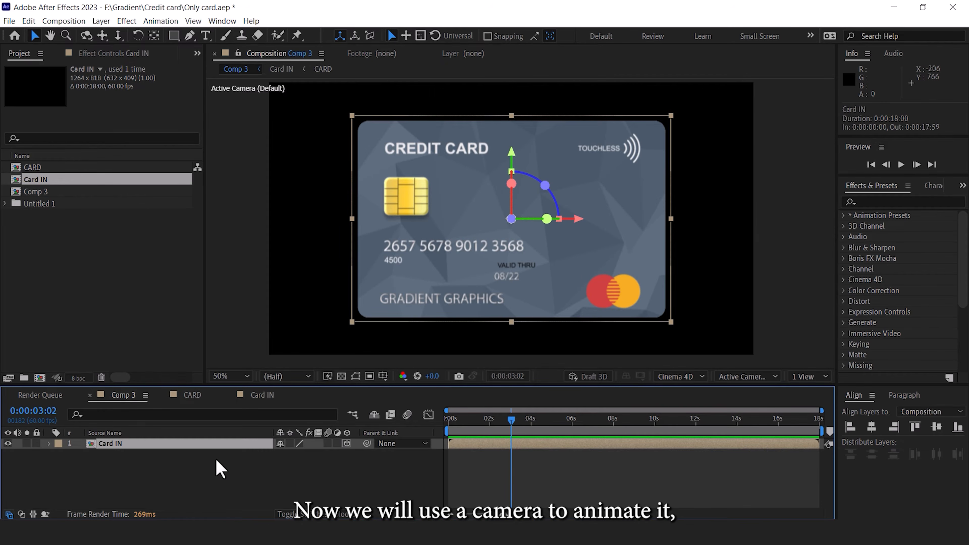
Step: Add a two-node camera named Camera 1 to Comp 3 using the Custom preset with a 50 mm focal length
right_click(165, 462)
mouse_move(195, 336)
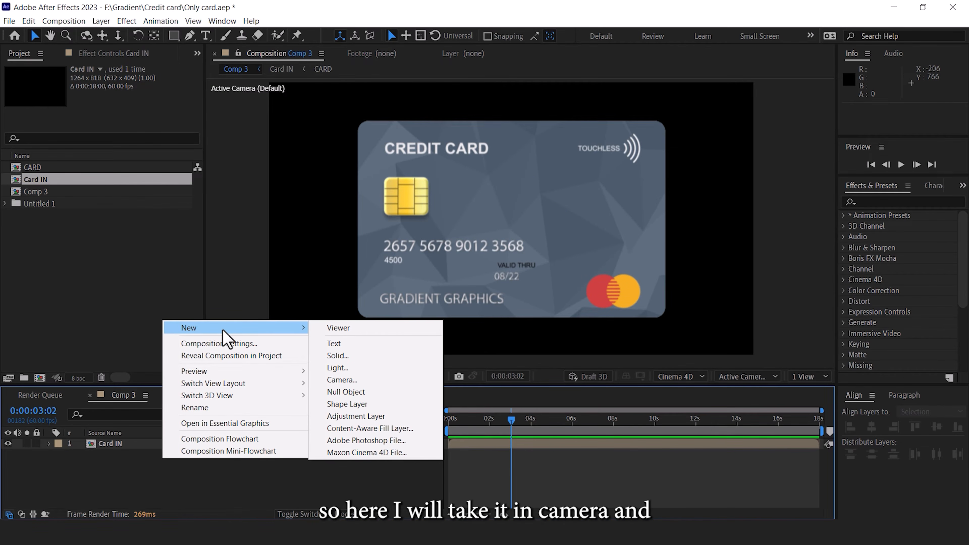
click(349, 380)
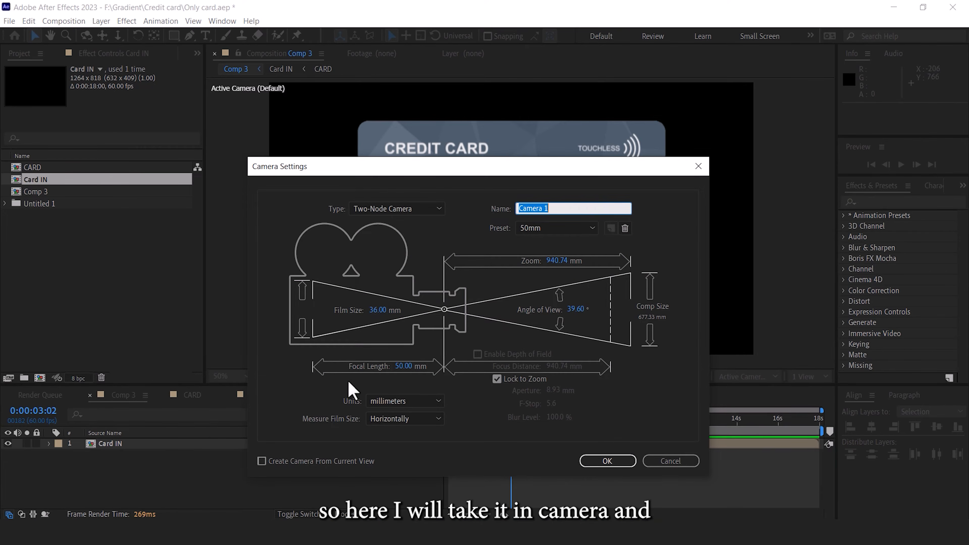
click(591, 228)
click(546, 244)
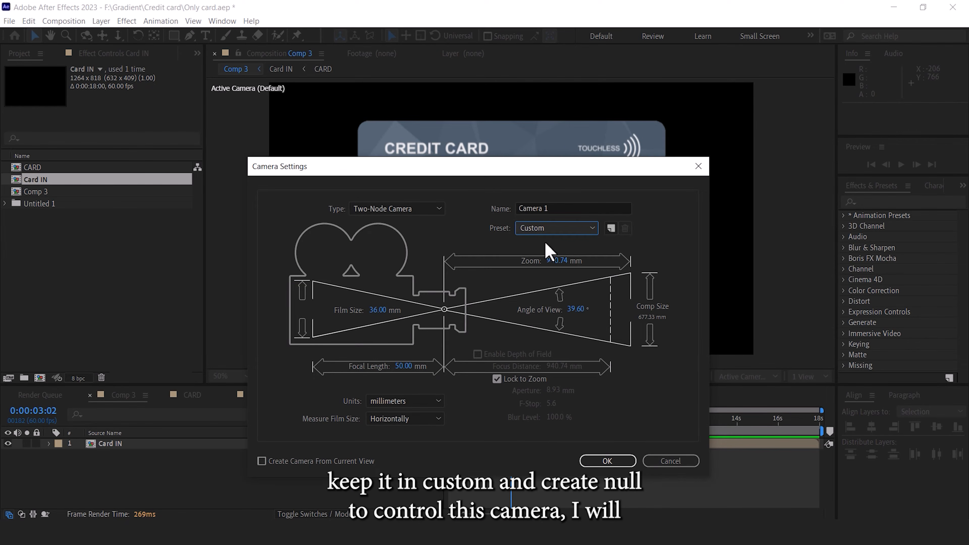
click(608, 461)
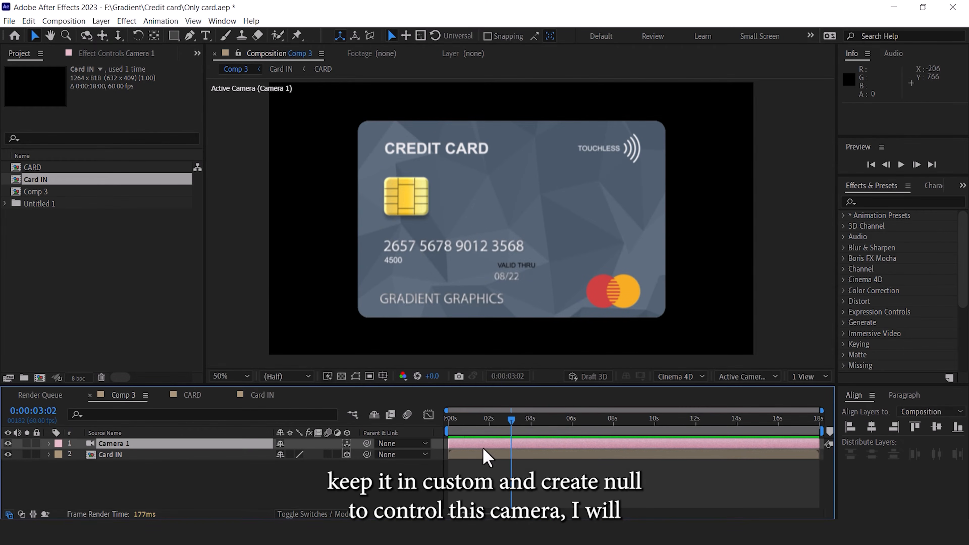
Step: Add a null object to Comp 3 for controlling the camera
right_click(170, 480)
mouse_move(190, 342)
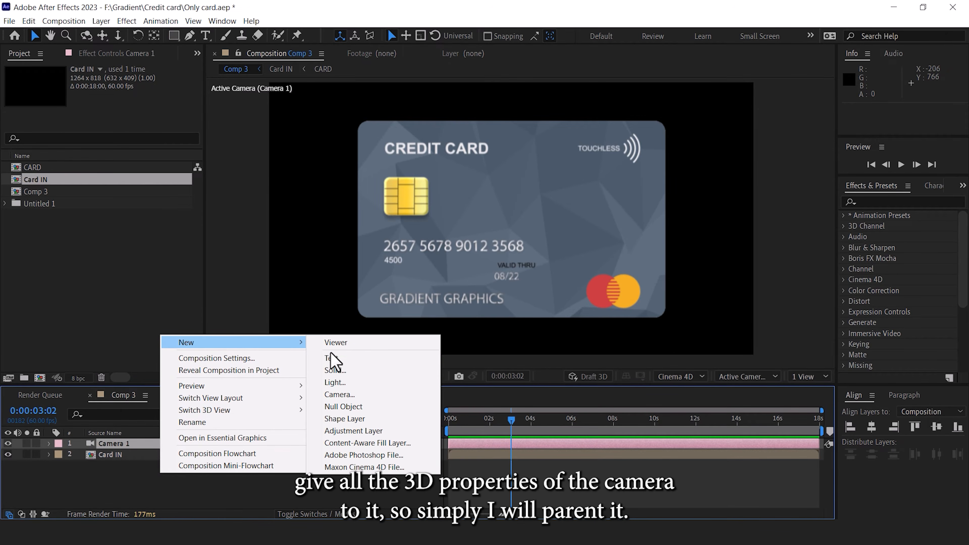
click(345, 407)
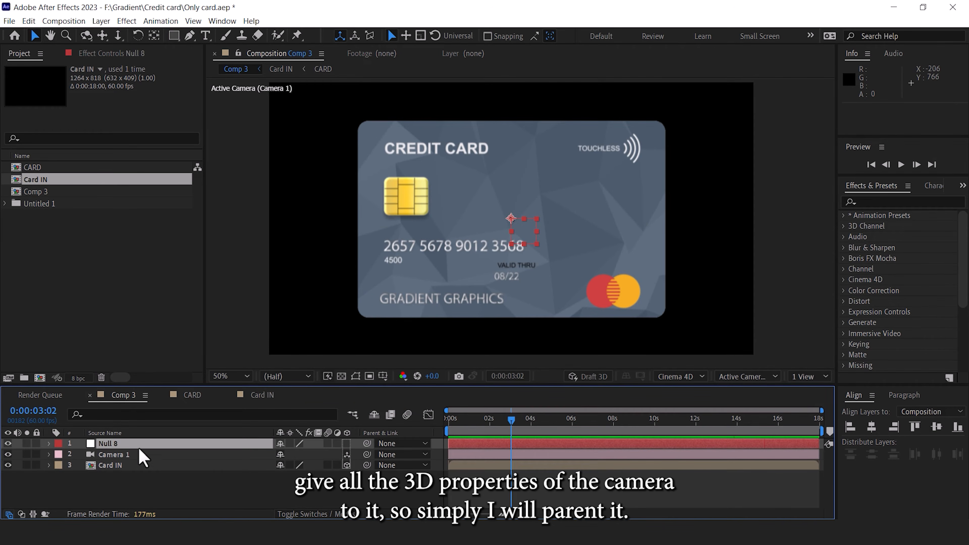
Step: Parent Camera 1 to the new null and make the null a 3D layer
click(134, 454)
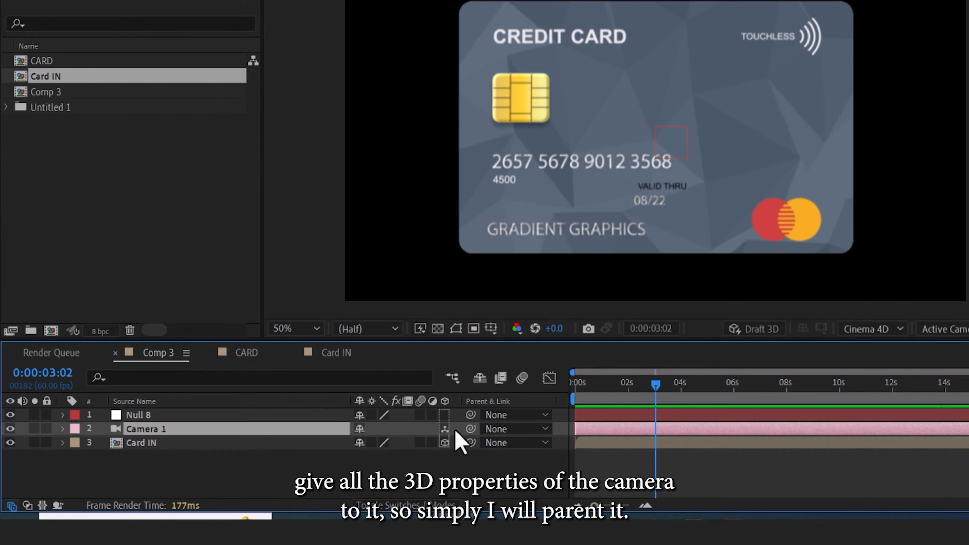
drag(466, 431, 151, 414)
click(149, 414)
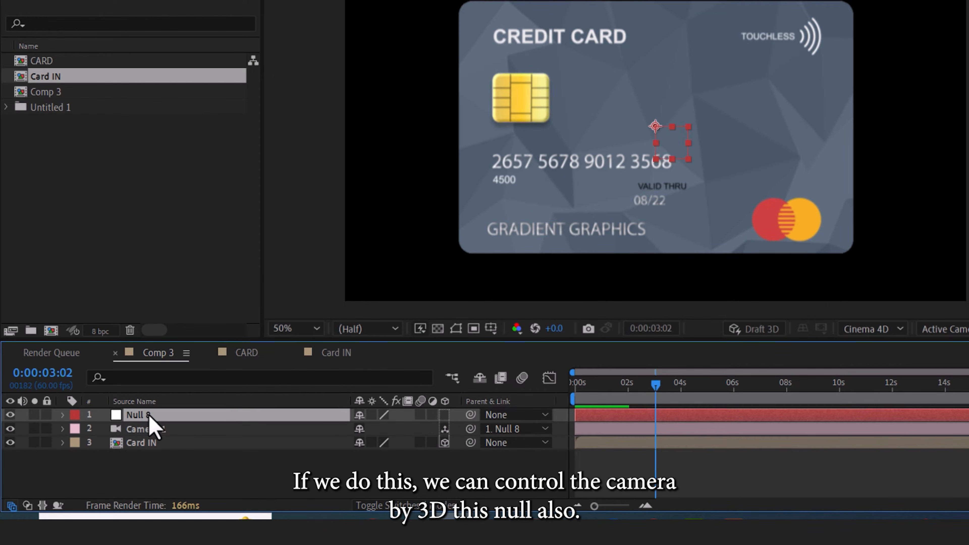
click(445, 415)
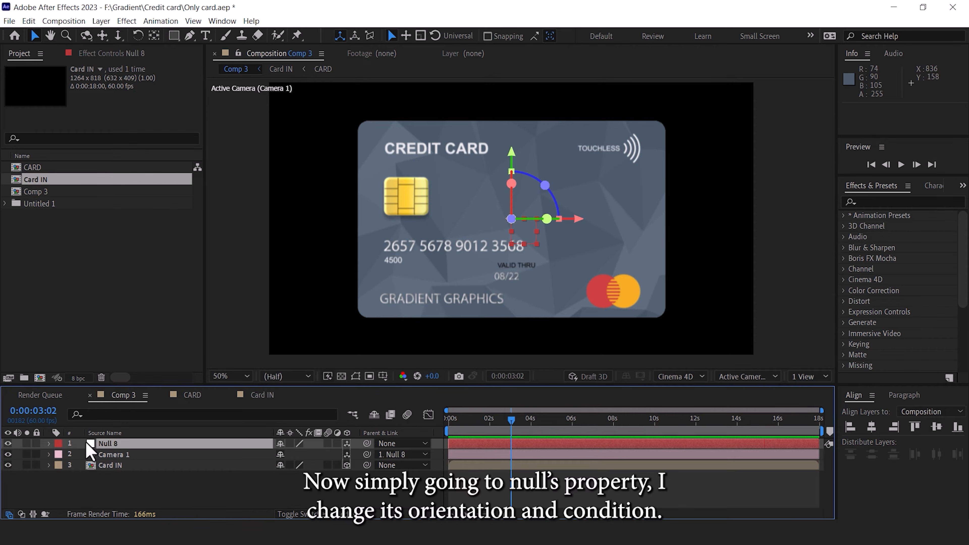
Step: Set the null's Y orientation to 311° to view the card from an angle
click(48, 443)
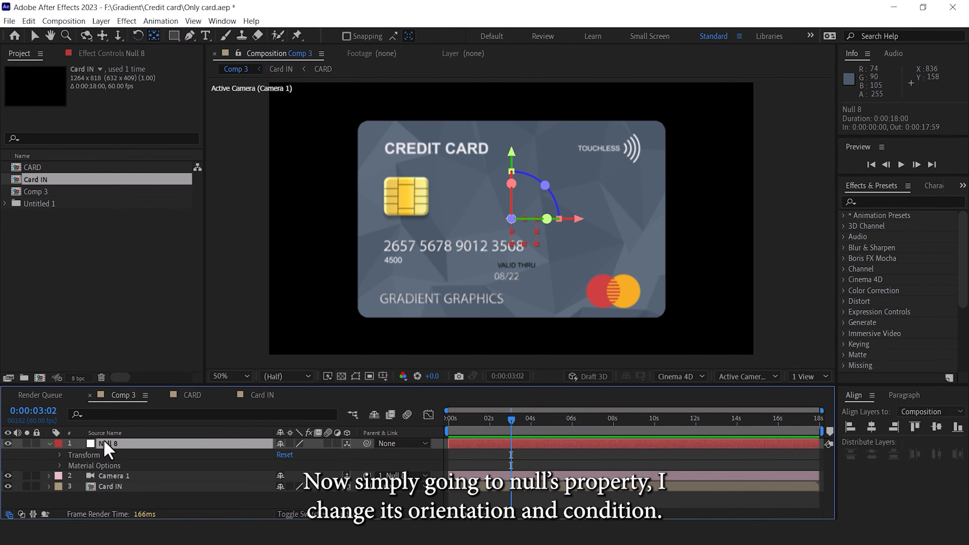
key(r)
drag(301, 454, 262, 456)
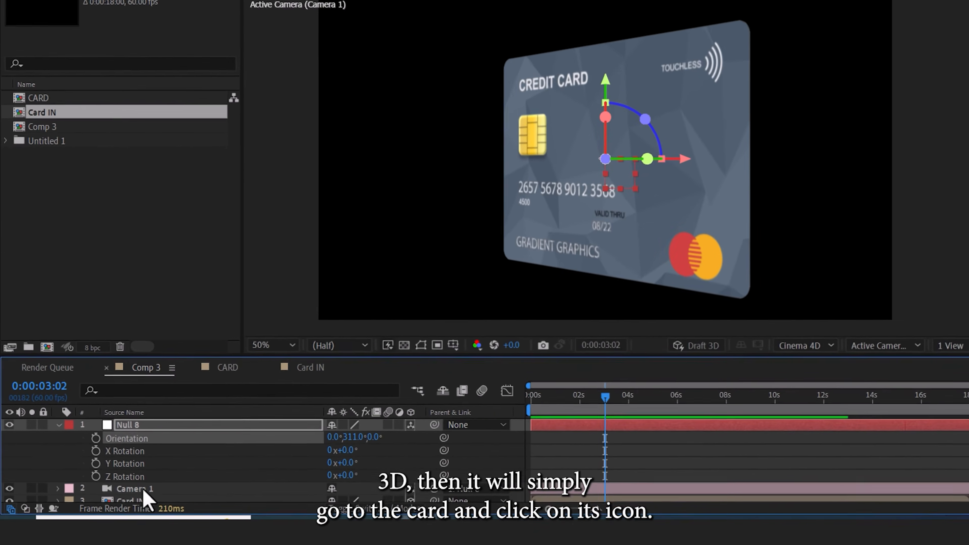
Step: Turn on Collapse Transformations for the Card IN layer so its extruded depth renders in Comp 3
click(119, 498)
click(114, 506)
scroll(152, 477, down, 1)
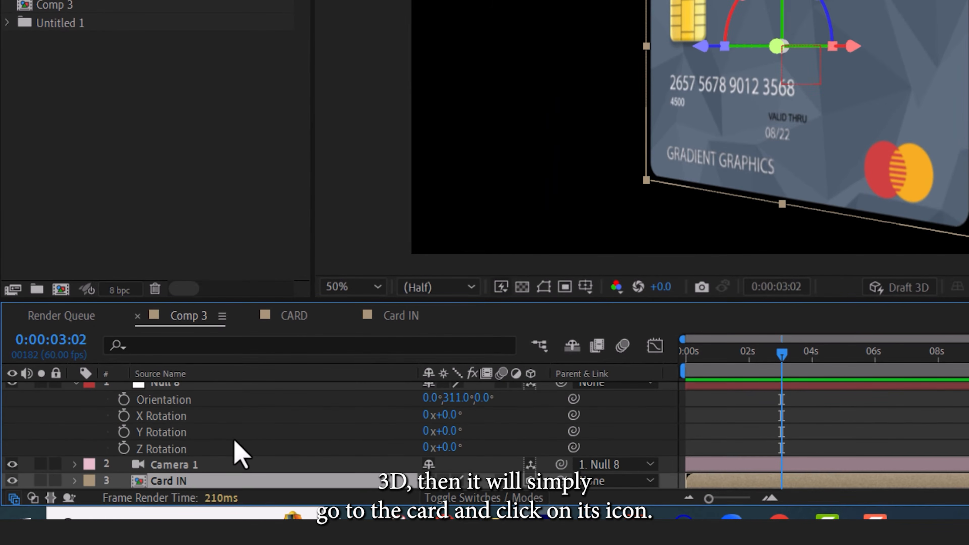
click(444, 481)
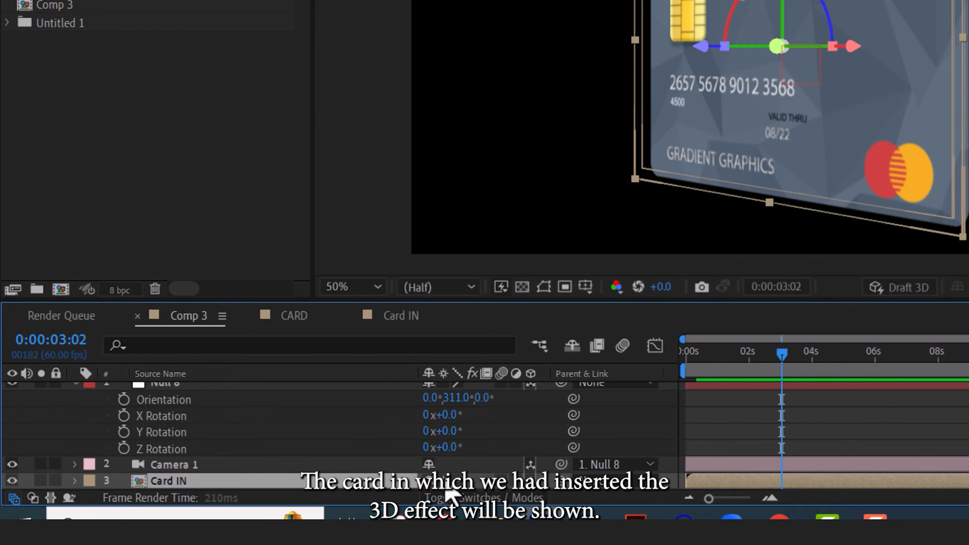
scroll(153, 424, up, 1)
click(161, 390)
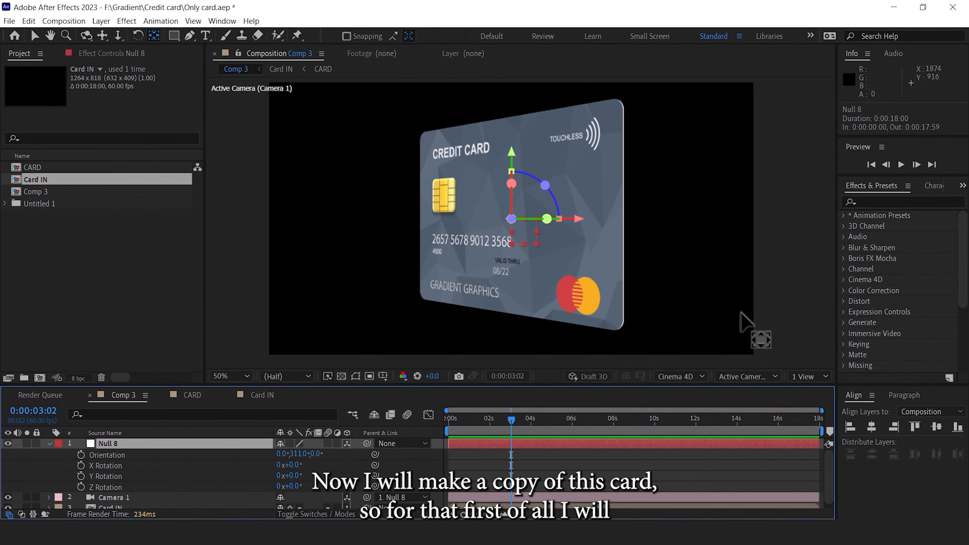
Step: Reset the null's orientation to 0° on all axes so the camera faces the card straight on
click(50, 443)
click(137, 464)
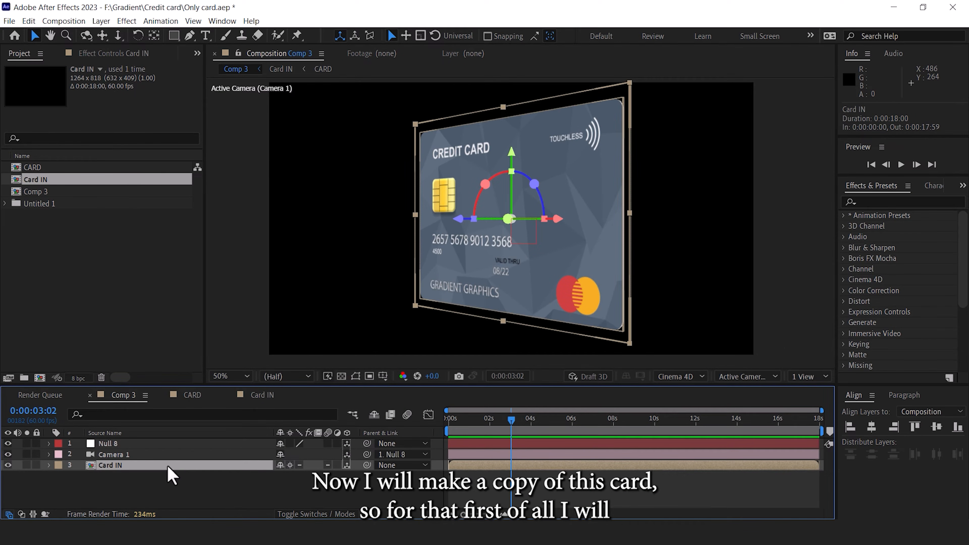
click(49, 443)
key(Return)
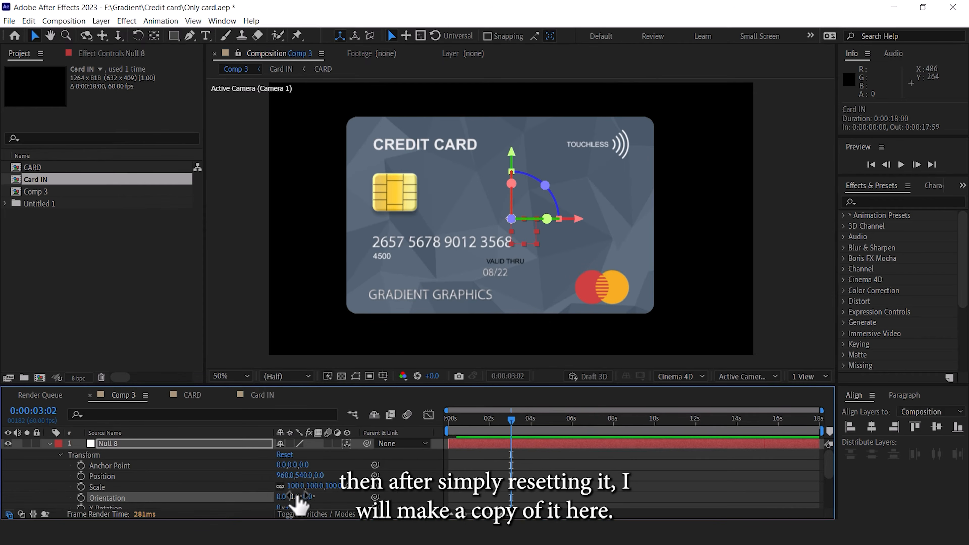
Step: Duplicate the Card IN layer twice in Comp 3 to have three cards
click(50, 443)
click(120, 463)
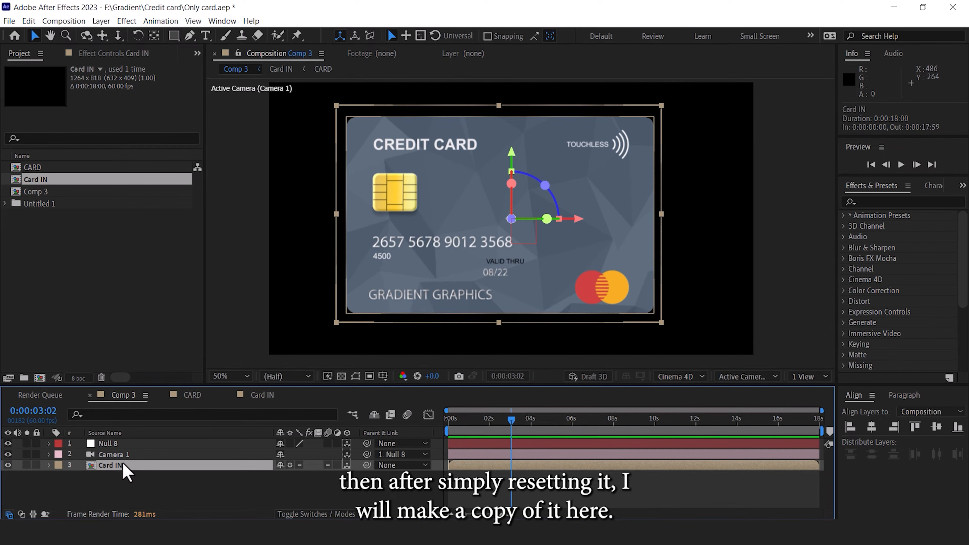
key(ctrl+d)
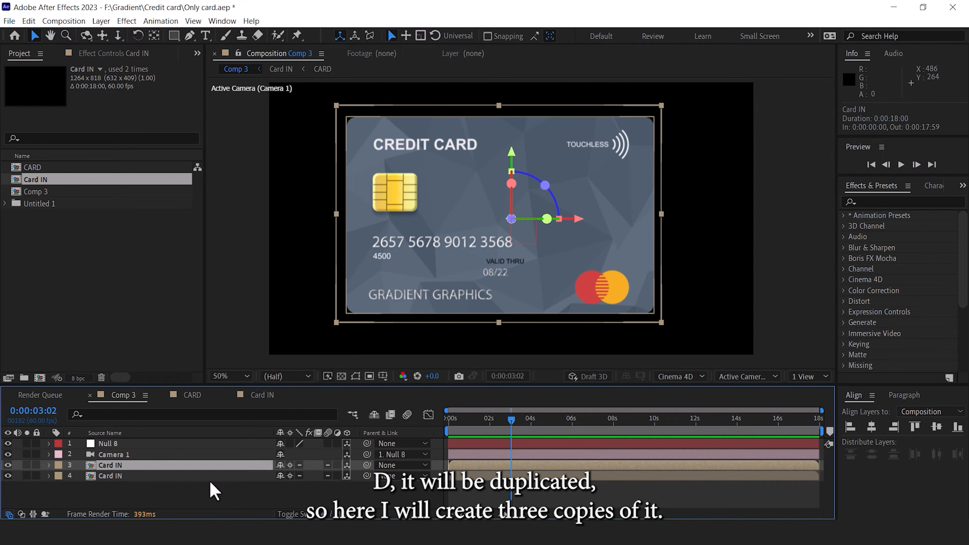
key(ctrl+d)
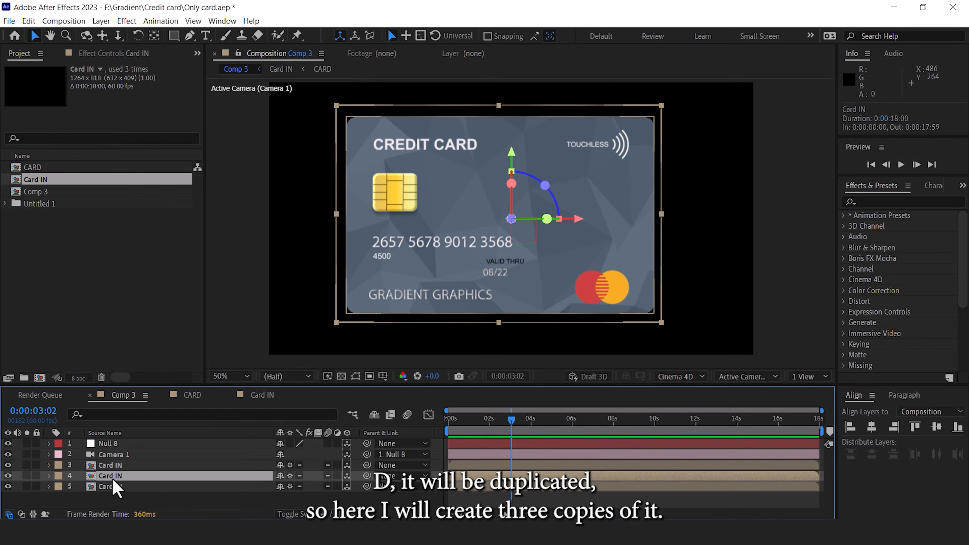
Step: Using a two-view layout with a Top view, move the two duplicate cards back along Z at even spacing, and restore the single view
click(805, 376)
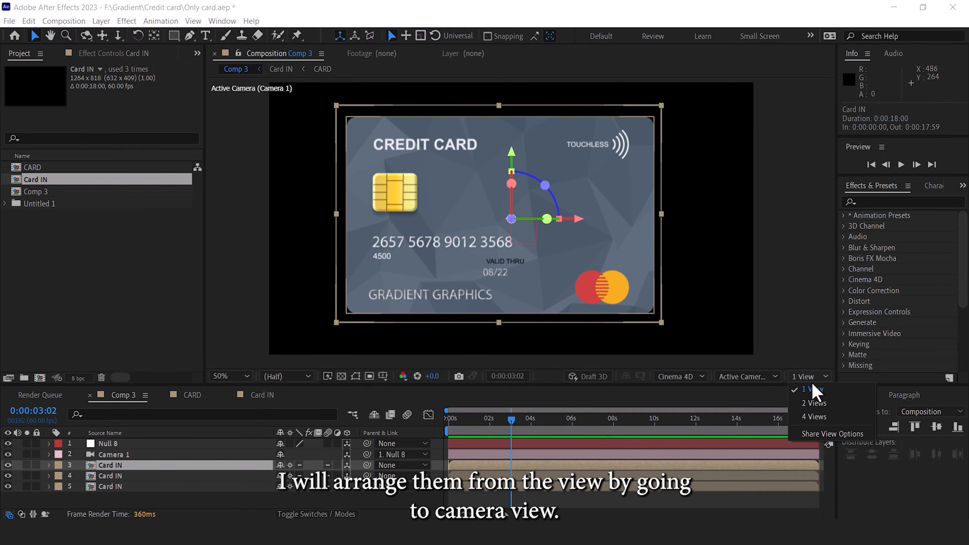
click(818, 411)
scroll(727, 242, down, 1)
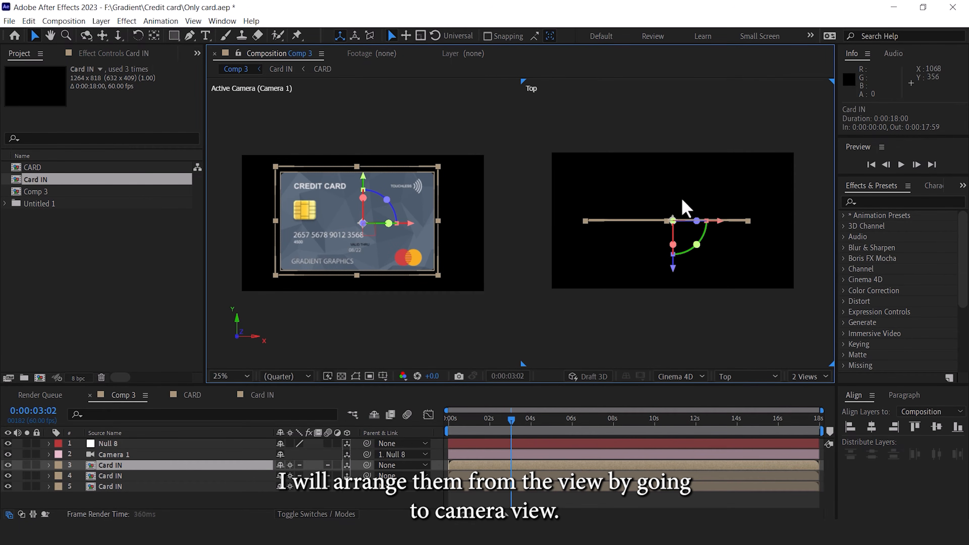
scroll(686, 200, up, 1)
drag(712, 160, 749, 171)
click(707, 224)
click(111, 465)
ctrl+click(110, 475)
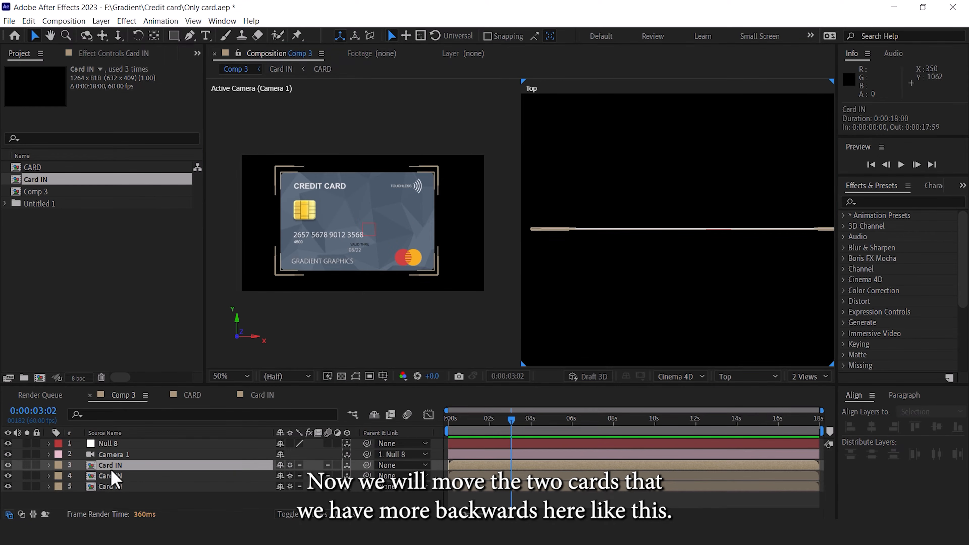
drag(703, 298, 709, 152)
click(120, 466)
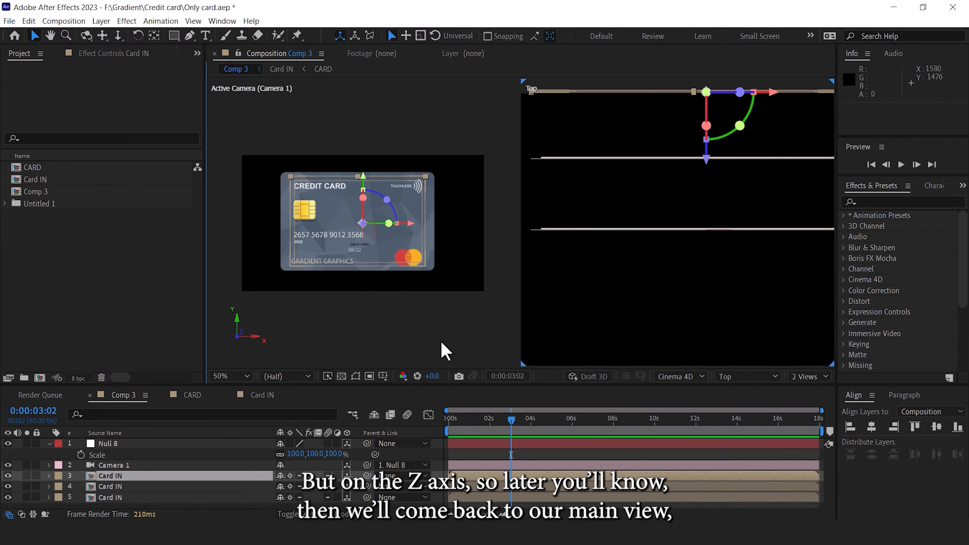
click(481, 327)
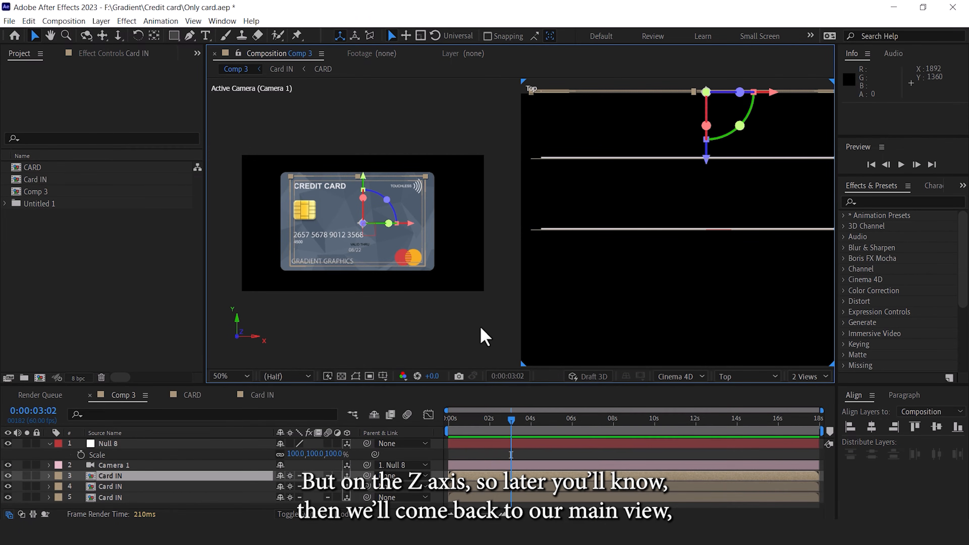
click(811, 377)
click(810, 394)
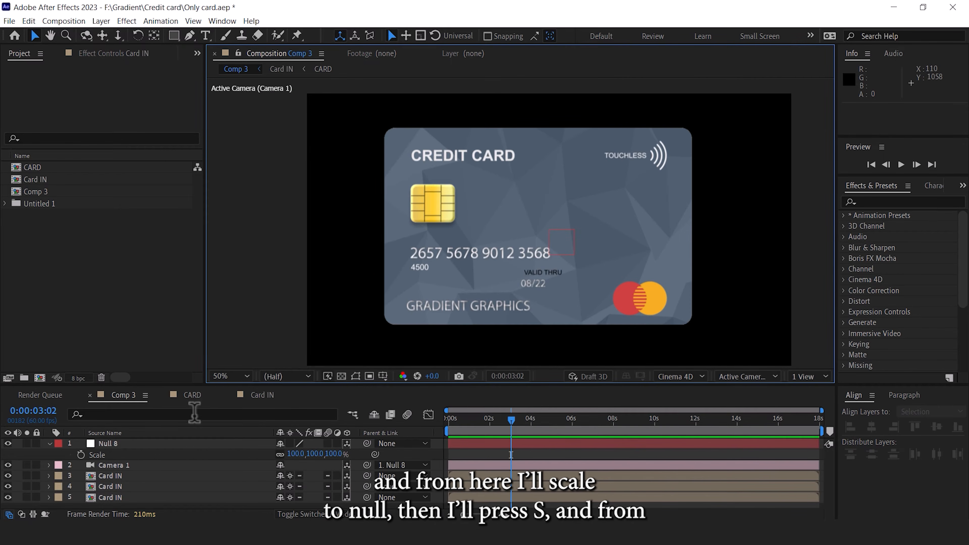
Step: Set the null's scale to 160% on all axes so the cards appear smaller in the camera view
click(125, 444)
key(s)
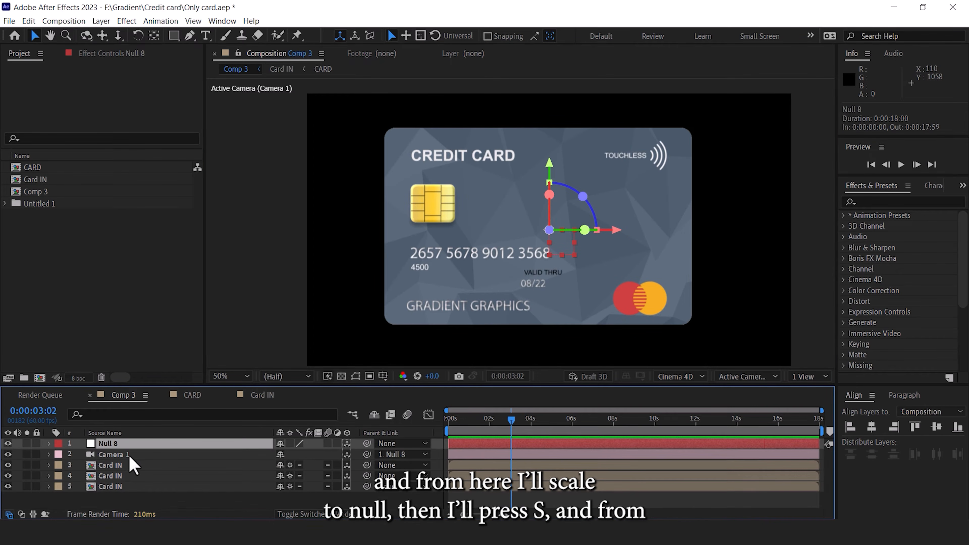
key(s)
click(334, 454)
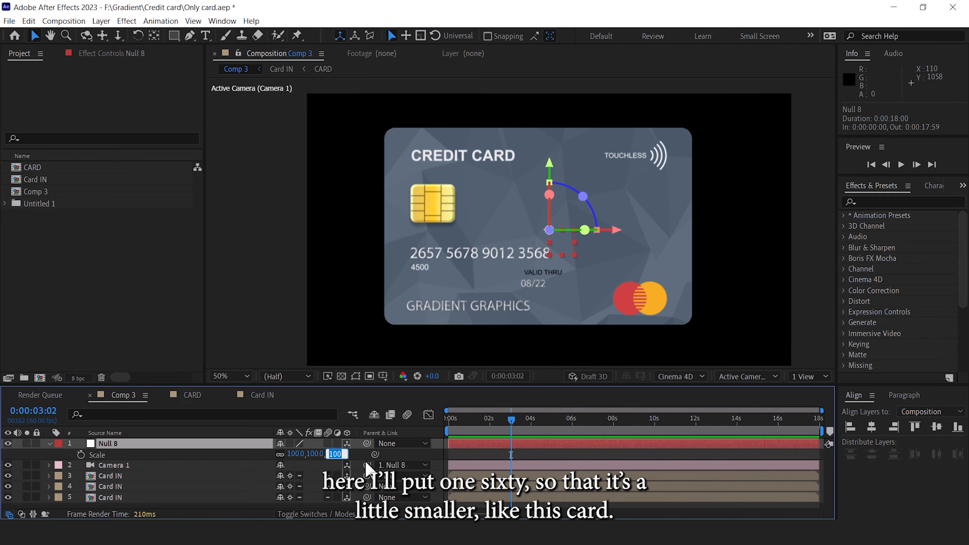
text(160)
key(Return)
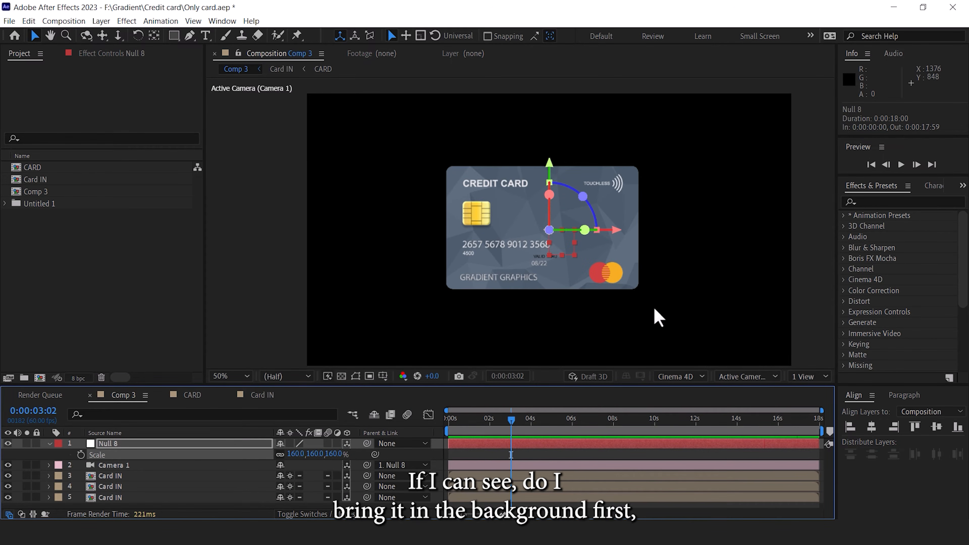
Step: Import C4D_037_17-2.jpg and place it as the lowest layer in Comp 3, with its Scale property shown
click(659, 317)
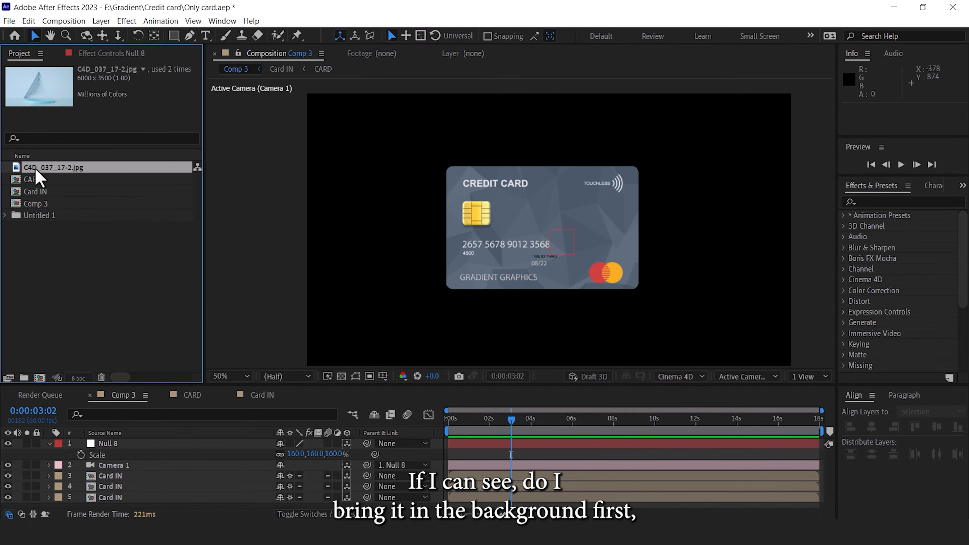
click(94, 250)
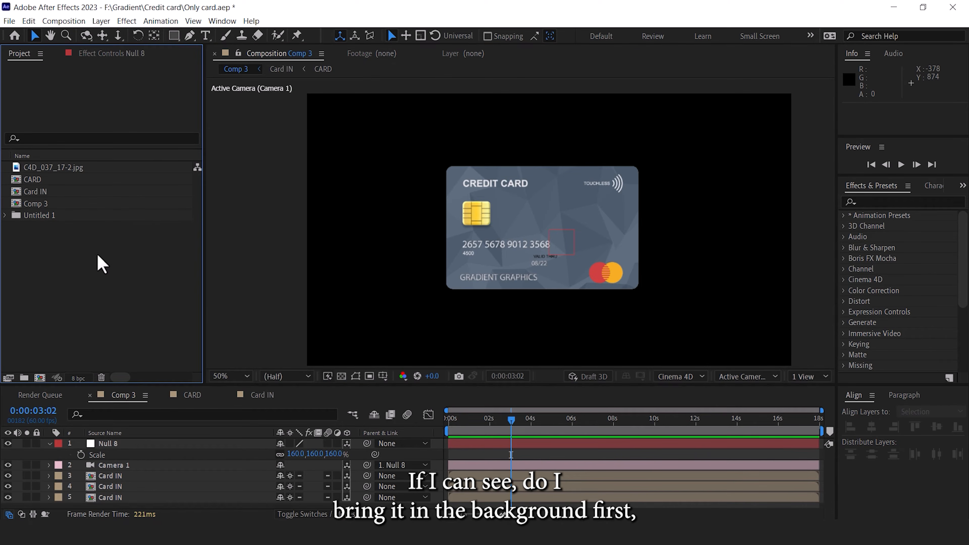
drag(66, 168, 141, 505)
key(s)
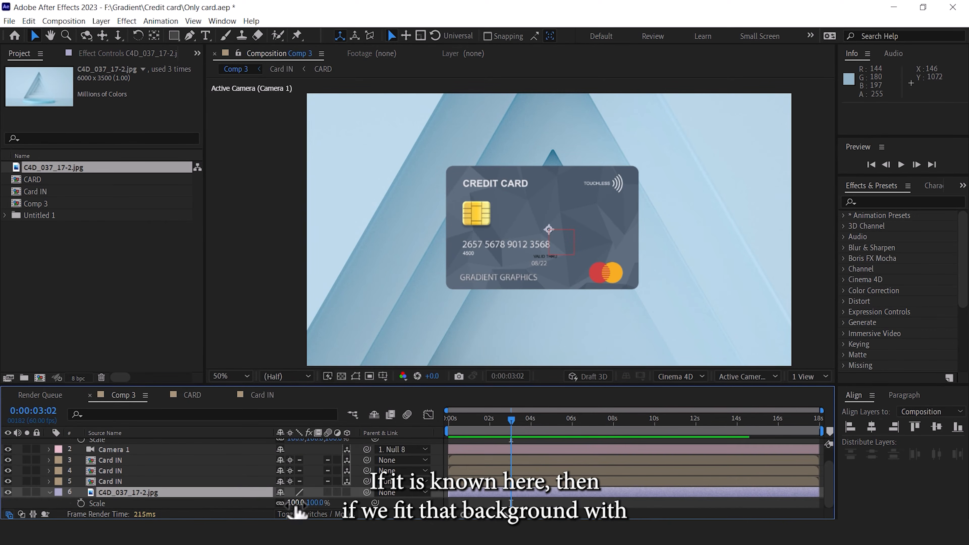
Step: Scale the background image to 40% and move it up so its round podium sits beneath the card
drag(318, 504, 281, 504)
drag(670, 323, 664, 311)
drag(666, 280, 664, 290)
click(813, 290)
drag(318, 504, 314, 504)
drag(680, 289, 671, 206)
drag(665, 280, 664, 257)
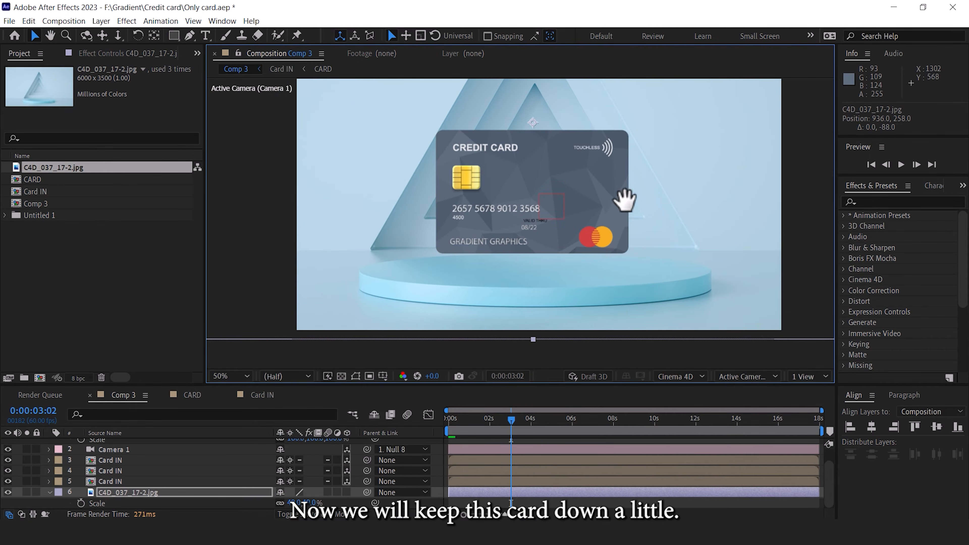
drag(634, 229, 629, 275)
key(ctrl+z)
Step: Move all three Card IN layers down together so the cards rest over the round podium
click(118, 467)
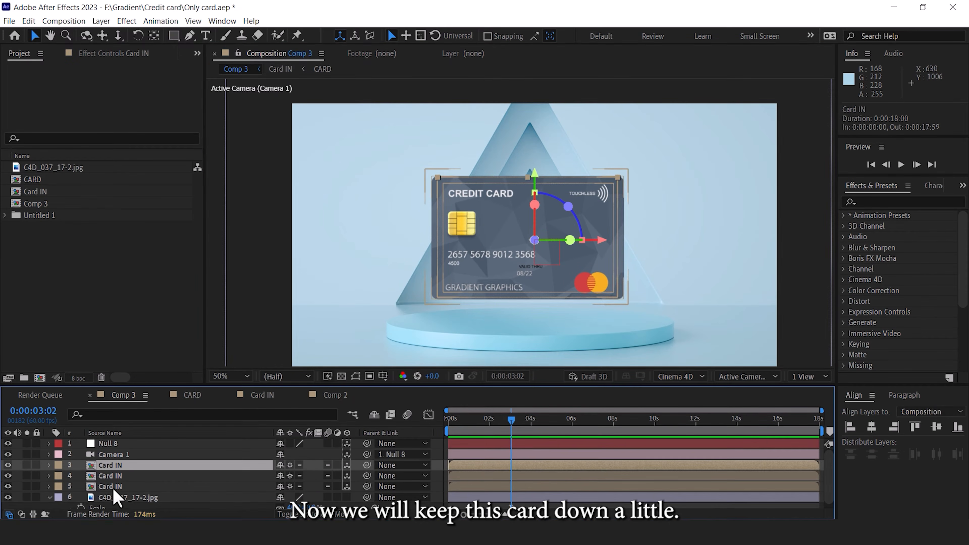
shift+click(113, 488)
key(shift+Down)
key(shift+Down)
key(shift+Down)
key(shift+Down)
key(shift+Down)
key(shift+Down)
key(shift+Down)
key(shift+Down)
key(shift+Down)
key(shift+Down)
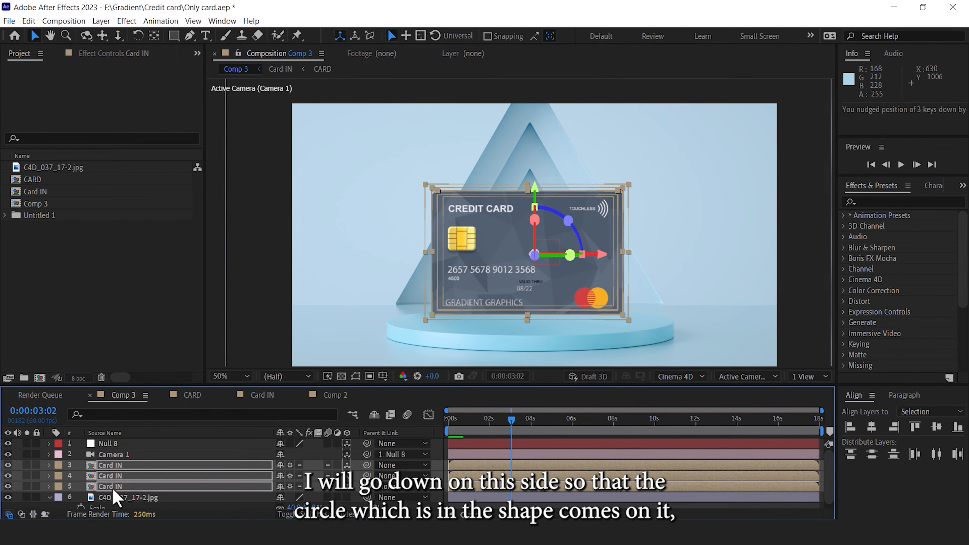
key(shift+Down)
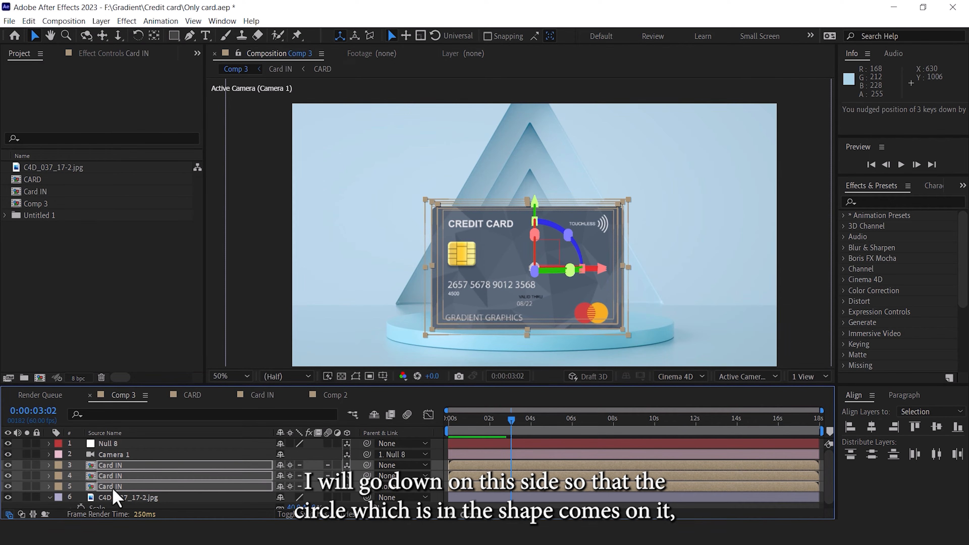
click(235, 286)
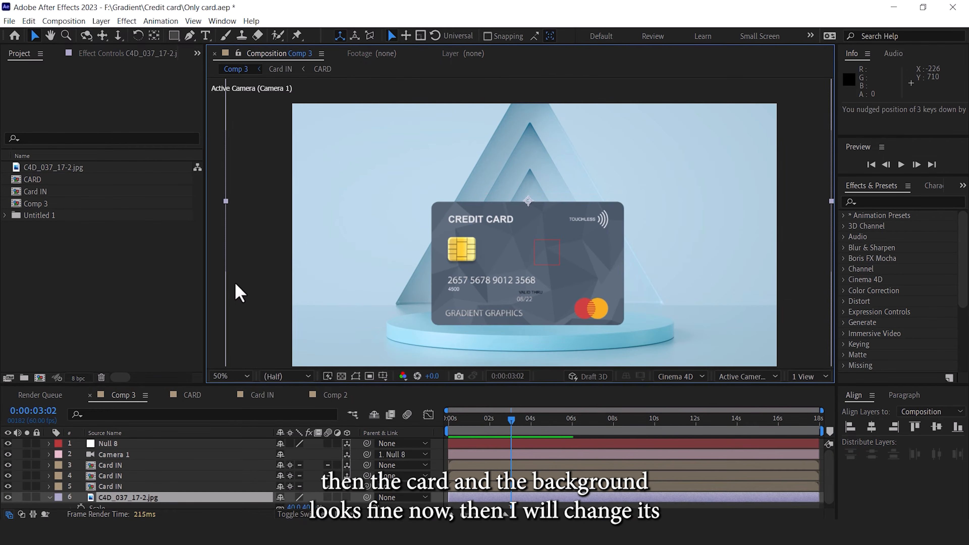
Step: Turn the null's Y orientation to 43° to inspect the three spaced cards, and return it to 0°
click(119, 445)
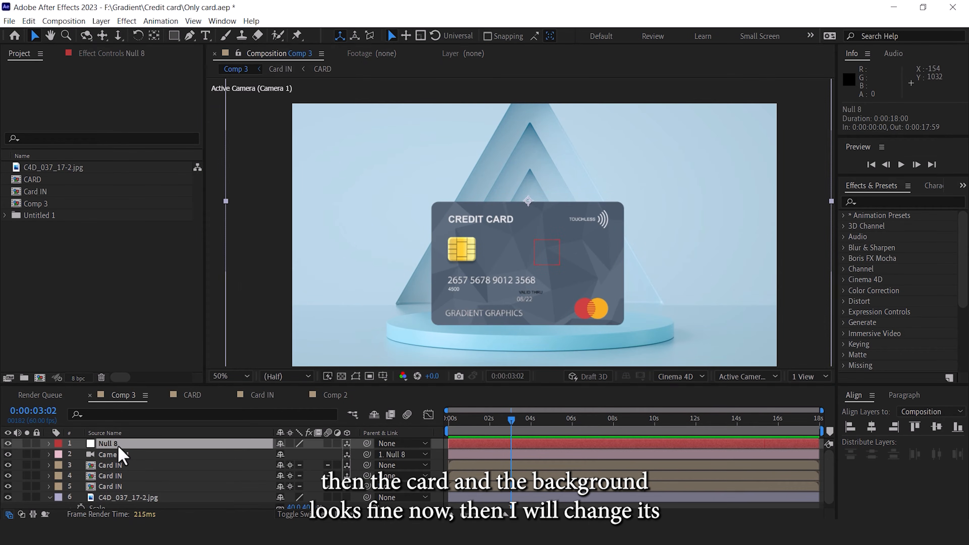
click(49, 444)
click(109, 496)
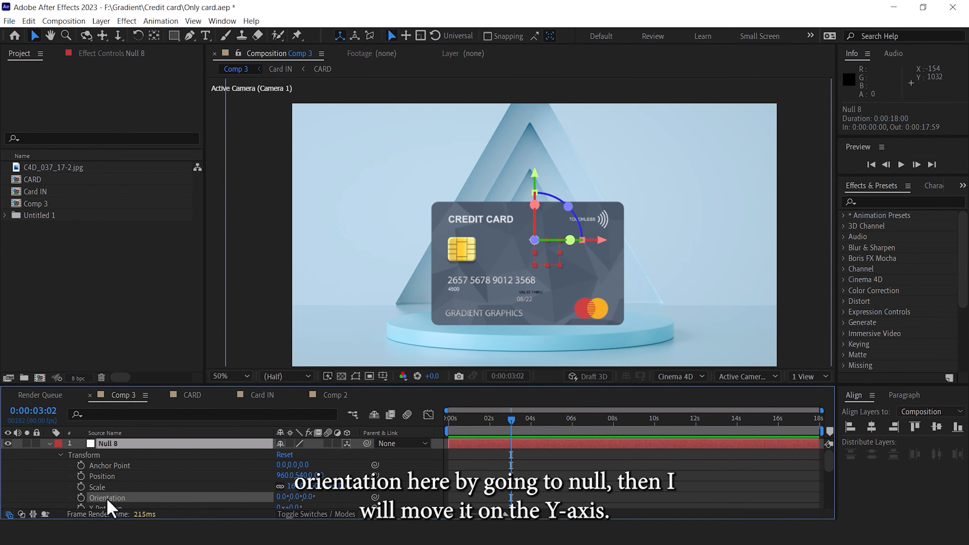
drag(301, 497, 319, 497)
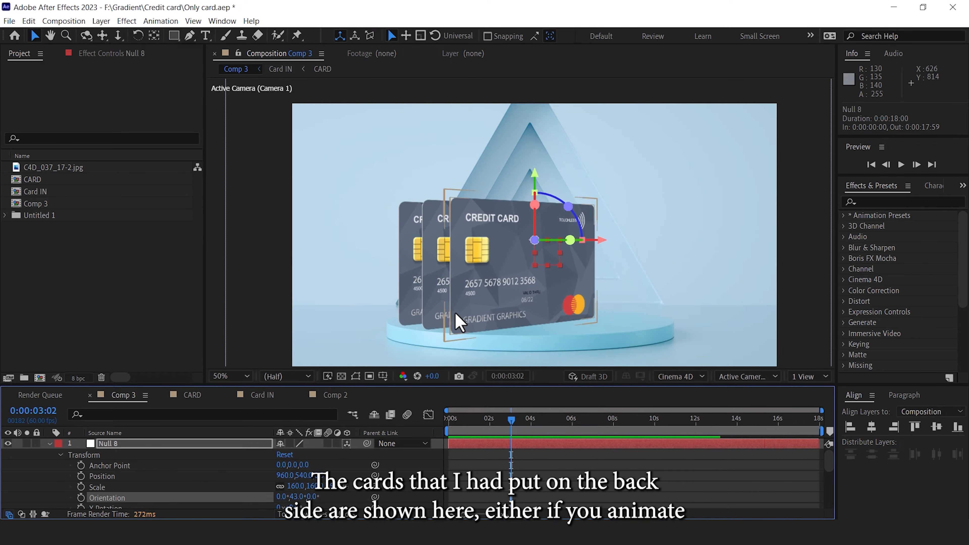
drag(296, 497, 268, 497)
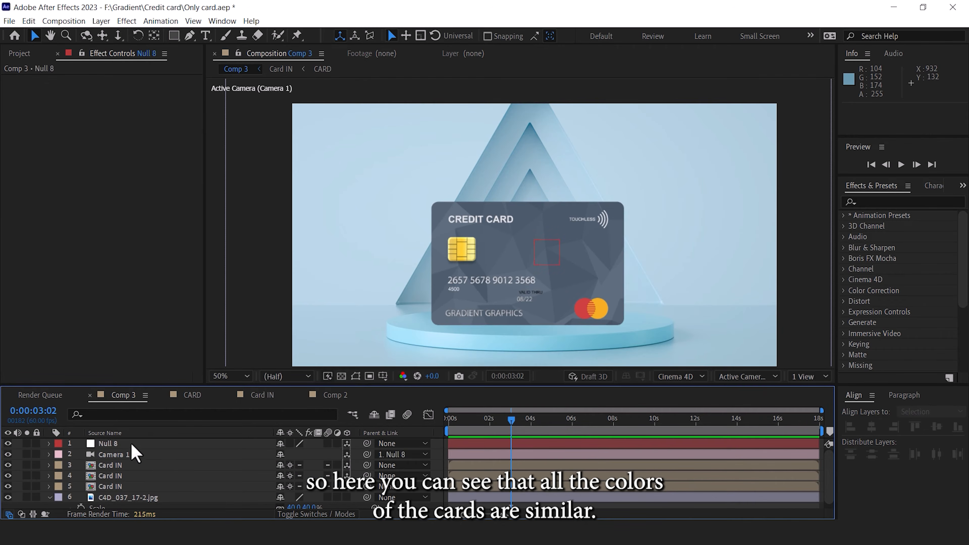
Step: Set the null's Y orientation to 327° so the three stacked cards show from the other side
click(65, 443)
click(49, 443)
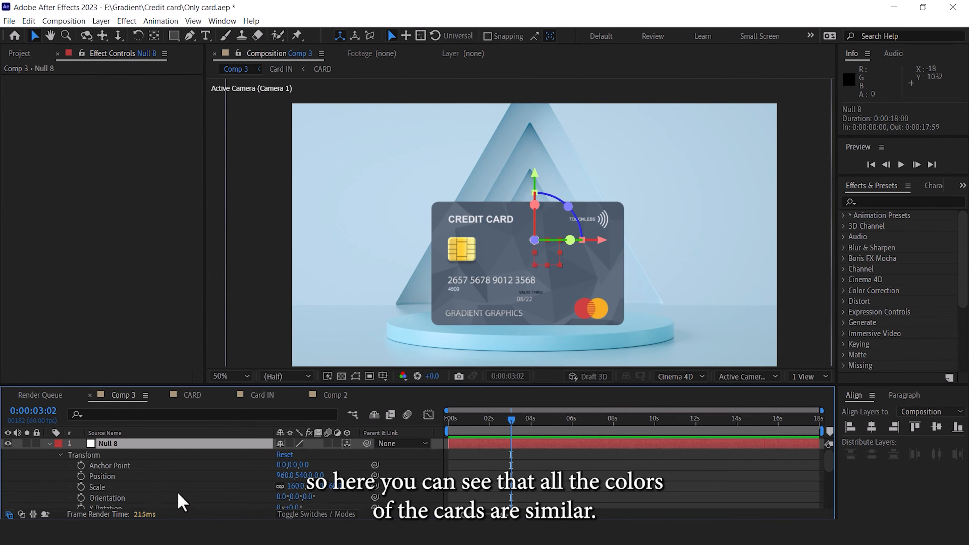
drag(297, 497, 284, 497)
Step: Change the Fill color of Card Bg Color 2 in the nested CARD comp to orange 994D1E, and return to Comp 3
click(635, 252)
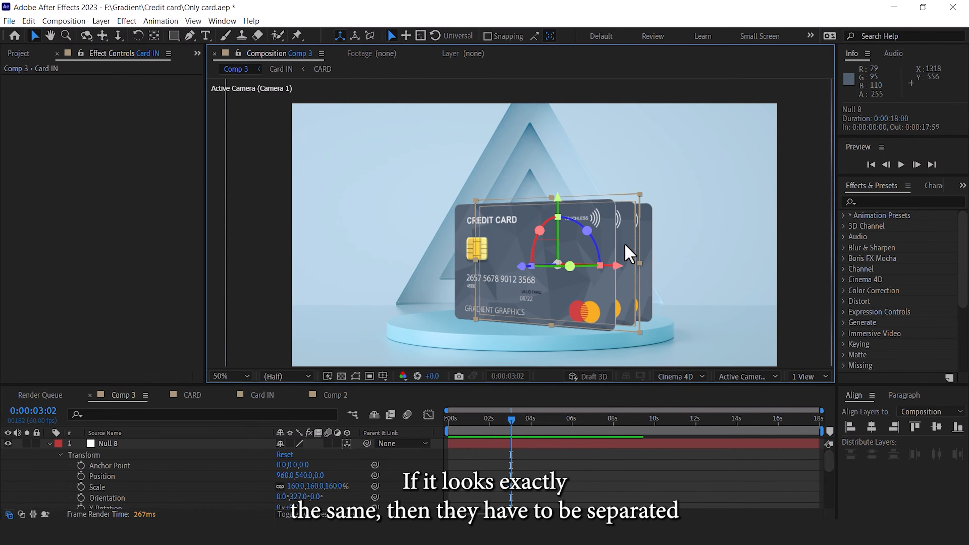
scroll(192, 469, down, 5)
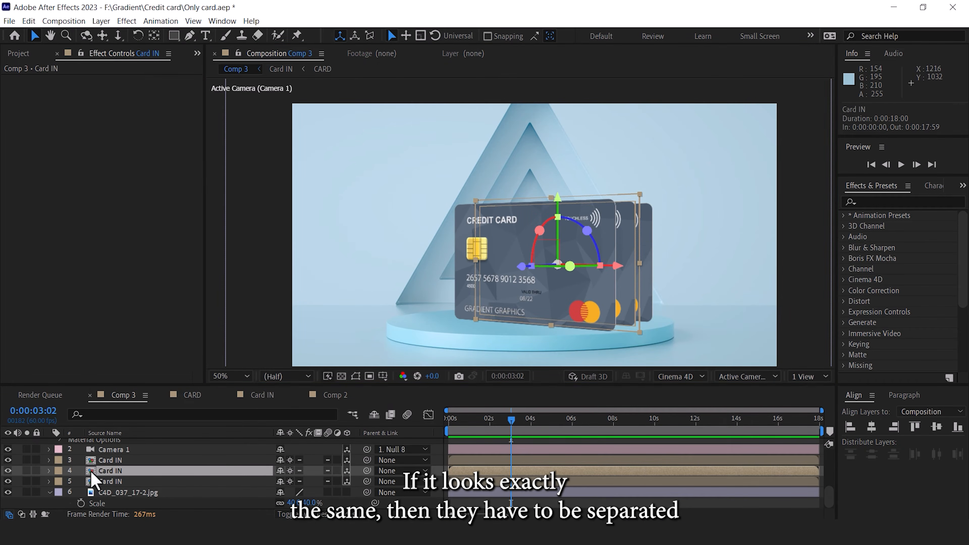
double_click(106, 471)
double_click(108, 450)
click(129, 484)
click(118, 113)
drag(811, 320, 772, 266)
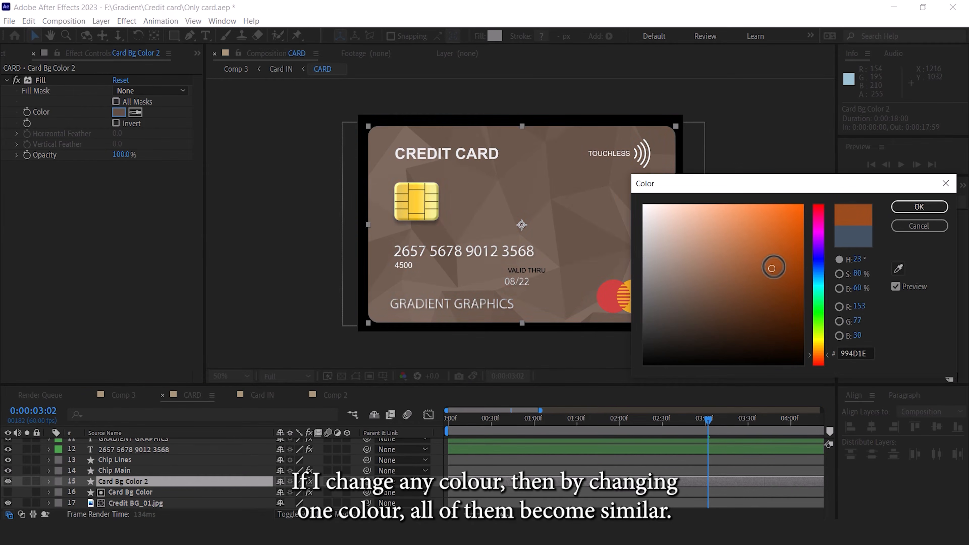
click(914, 213)
click(123, 394)
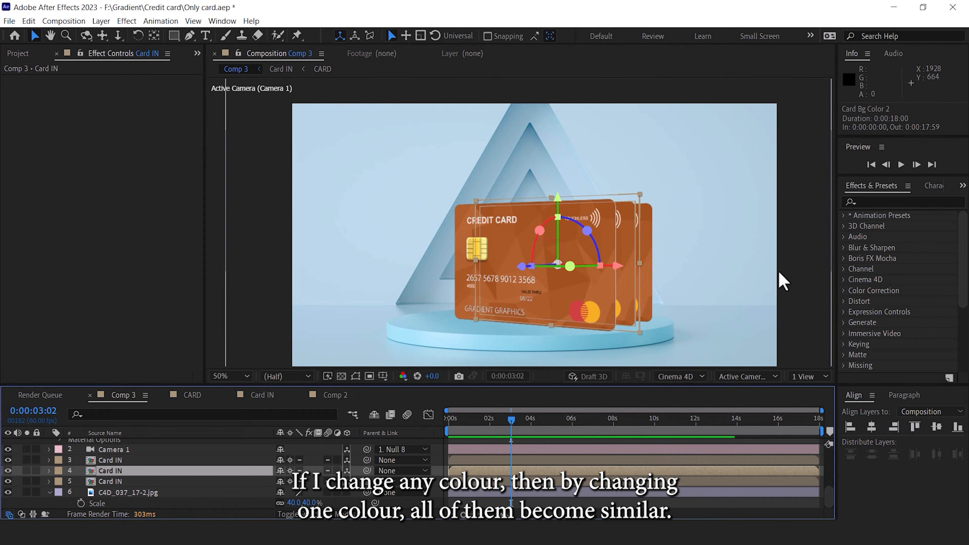
Step: Examine the front card's nested Card IN and CARD comps, and return to Comp 3
click(114, 481)
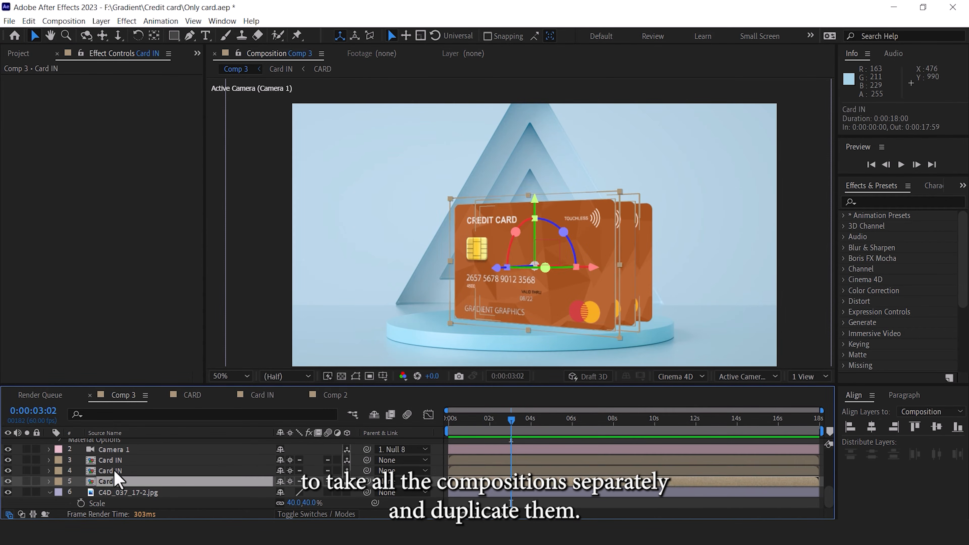
double_click(112, 480)
right_click(102, 445)
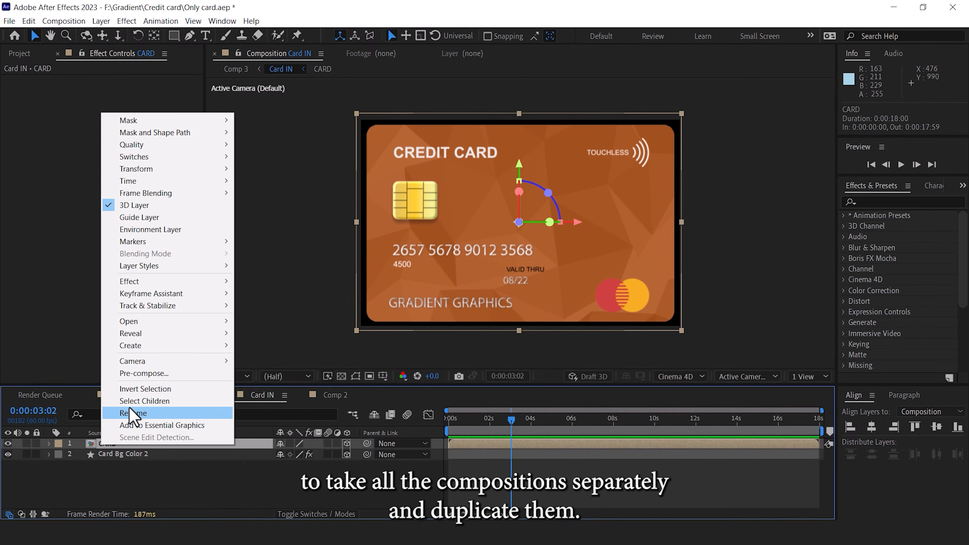
click(178, 473)
double_click(101, 446)
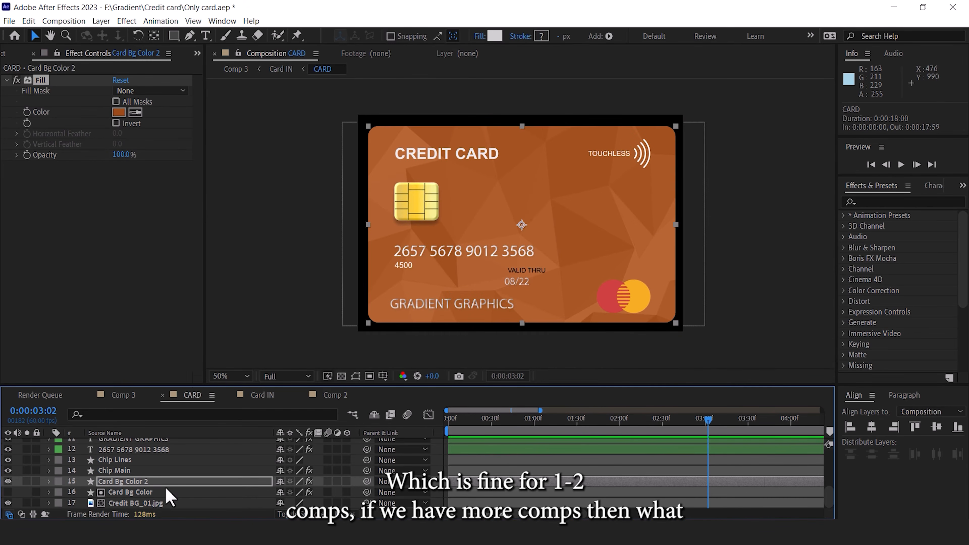
click(122, 395)
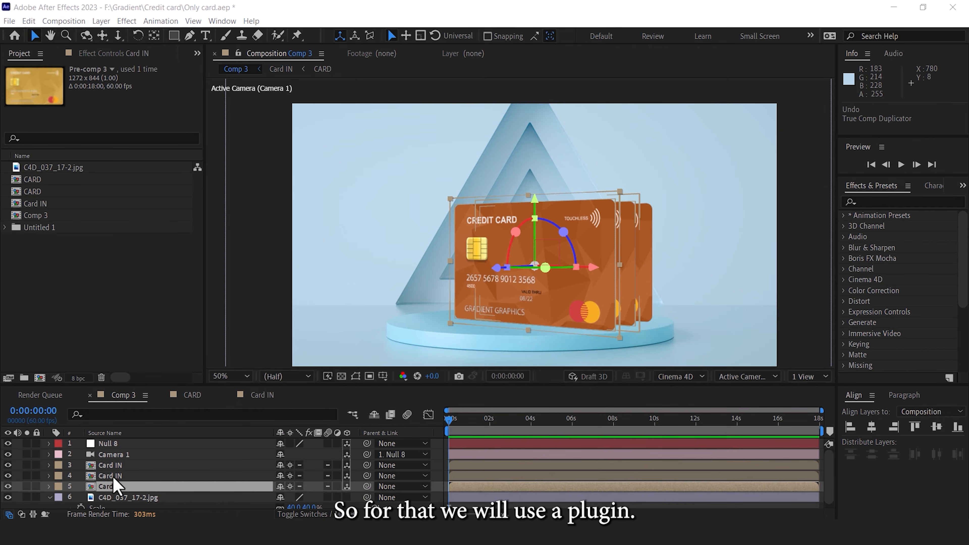
Step: Duplicate the Card IN comp together with its nested comps using True Comp Duplicator, keeping one copy and the default options
click(130, 486)
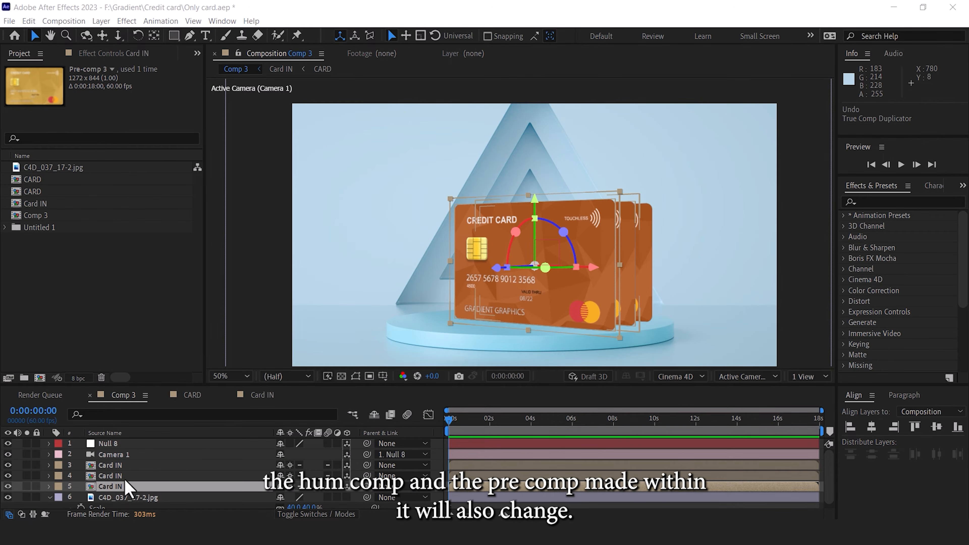
click(118, 478)
click(119, 486)
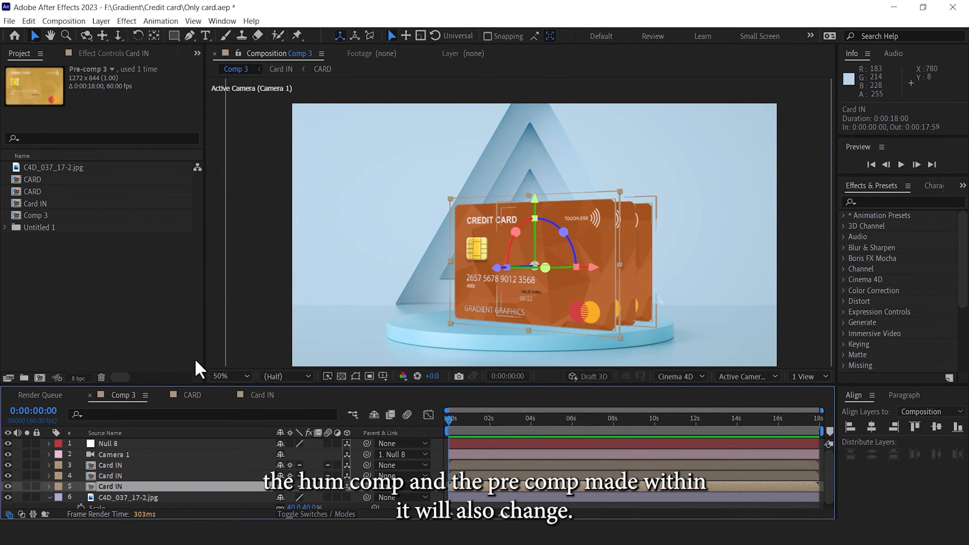
click(38, 204)
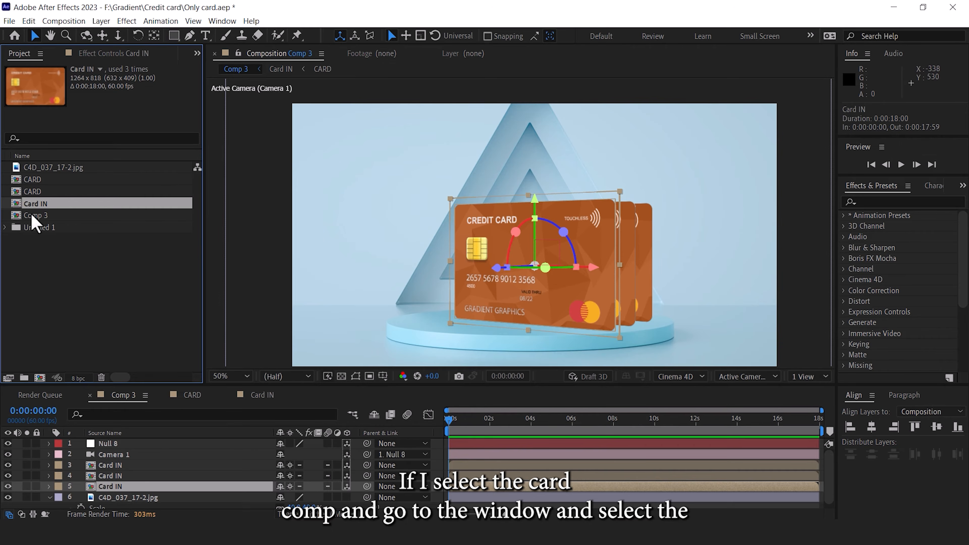
click(218, 24)
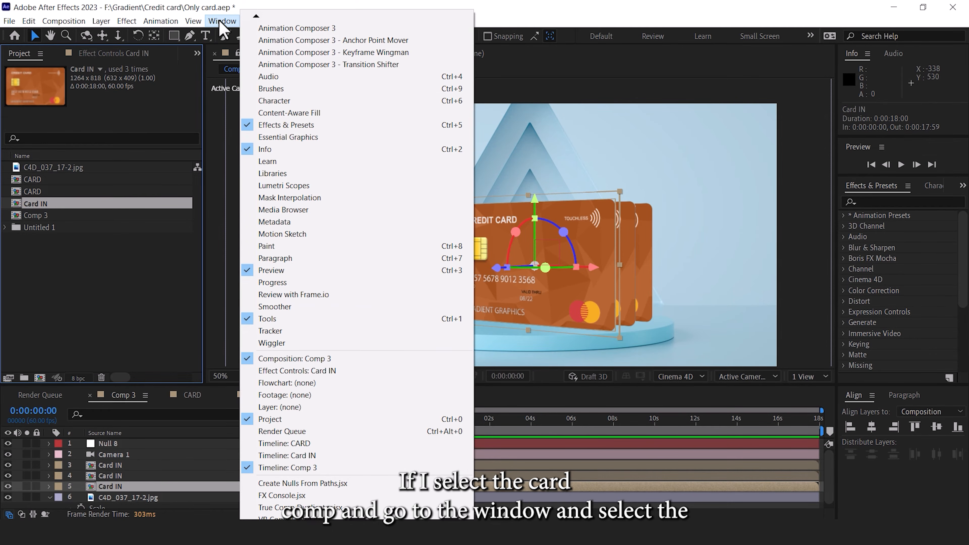
click(296, 508)
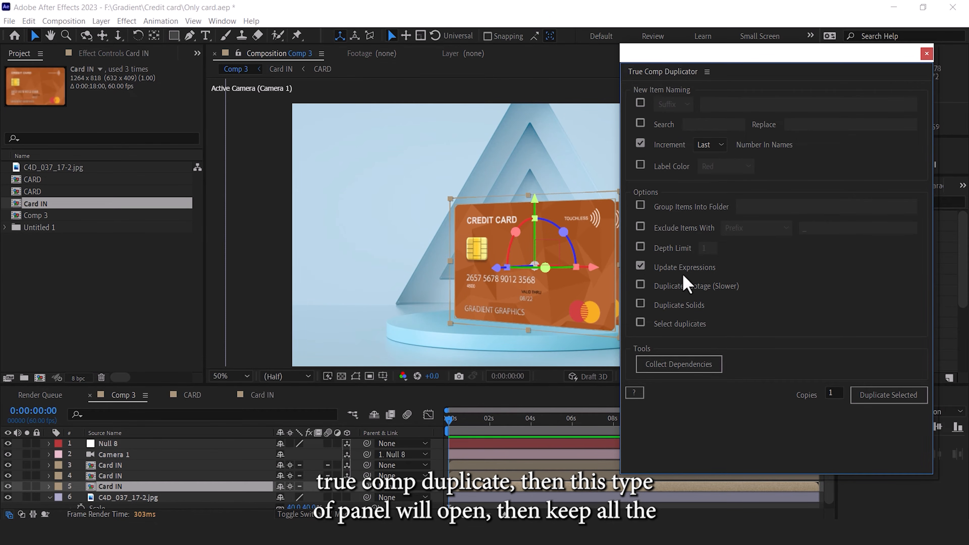
click(889, 396)
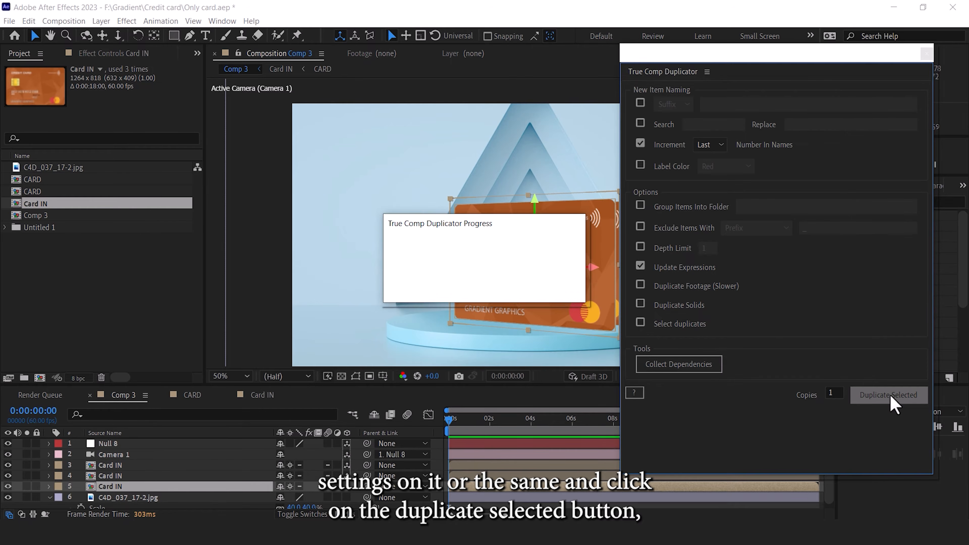
click(550, 285)
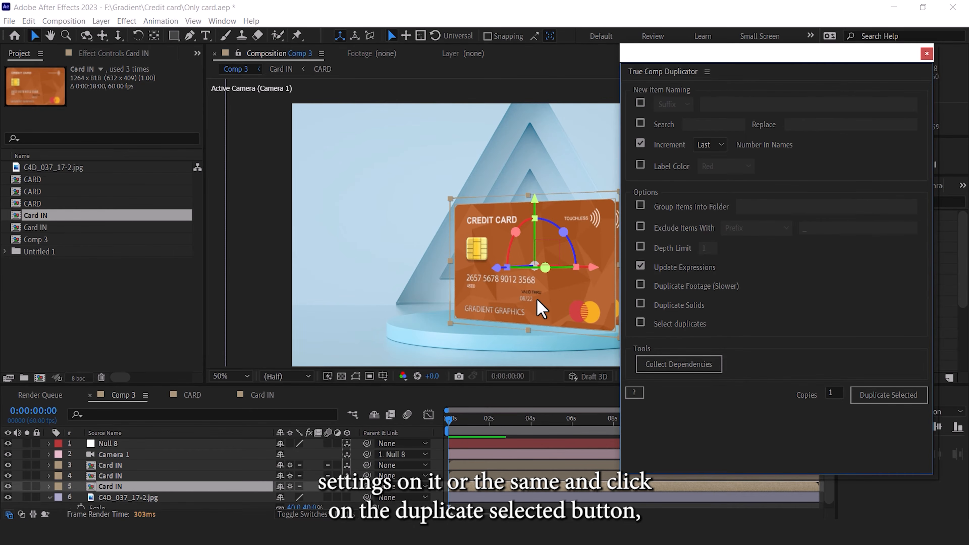
Step: Change the Fill color of Card Bg Color 2 to gold in the CARD comp nested in the original Card IN, and return to Comp 3
double_click(16, 218)
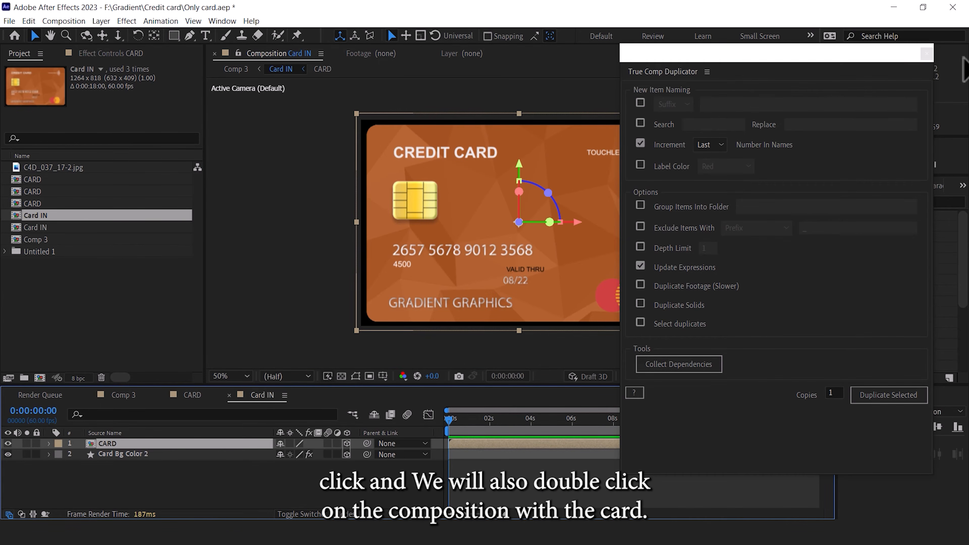
click(926, 53)
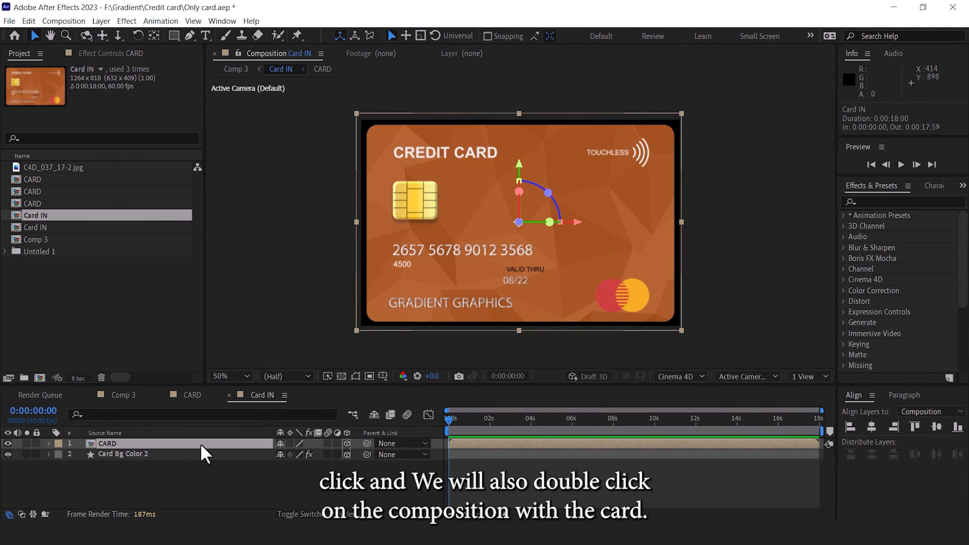
double_click(92, 445)
click(123, 483)
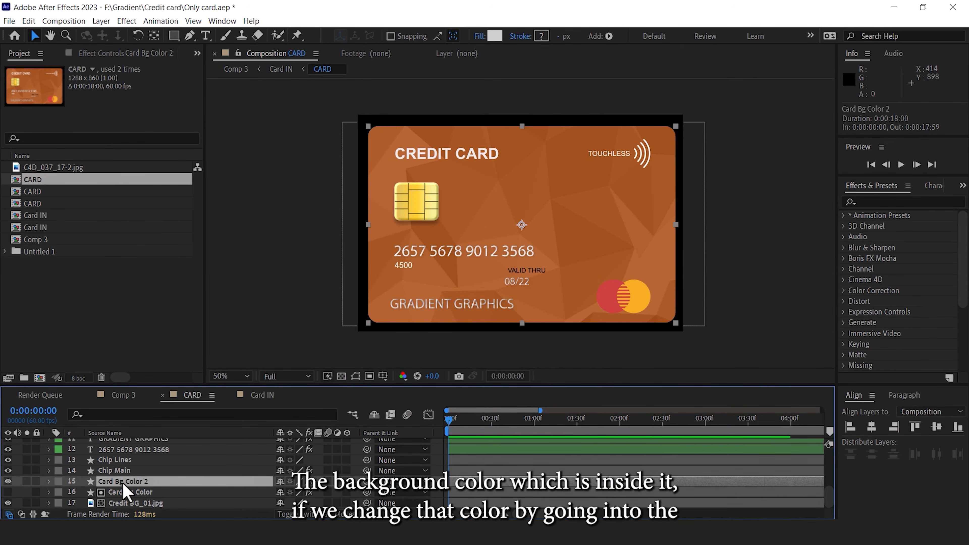
click(126, 53)
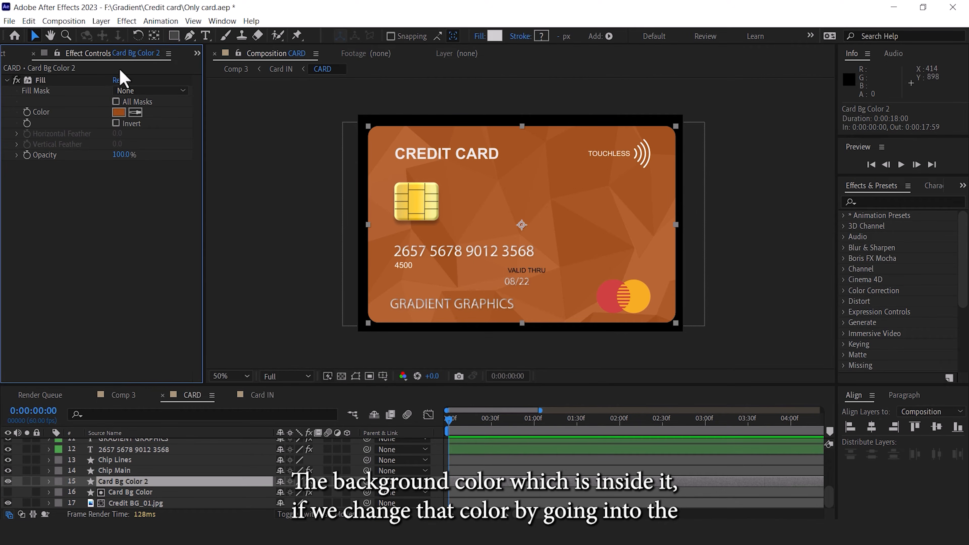
click(118, 113)
text(CF9F3B)
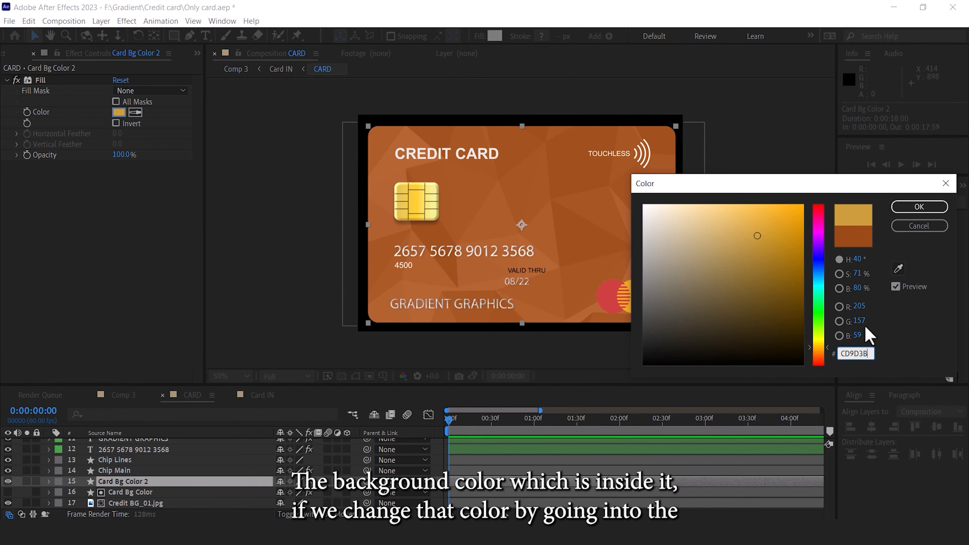
drag(767, 243, 769, 245)
click(919, 206)
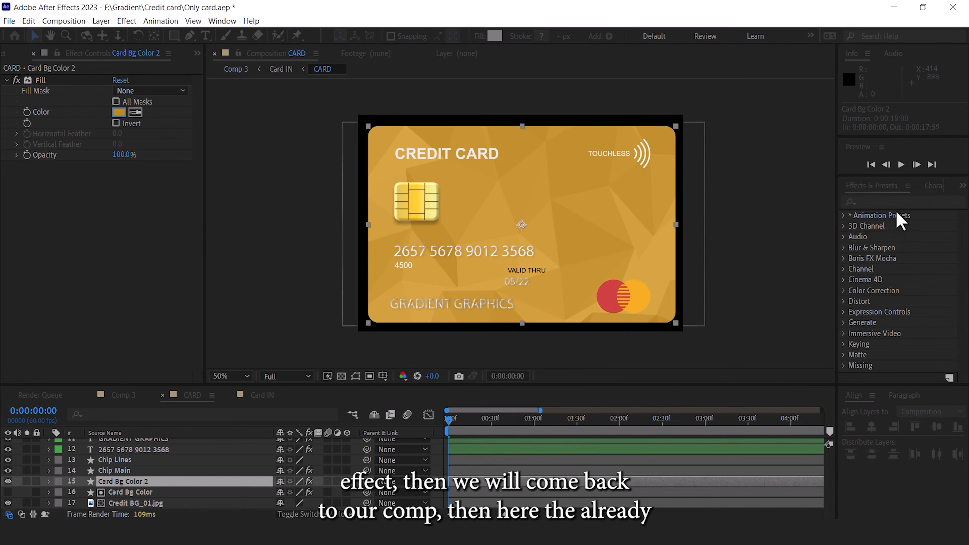
click(123, 394)
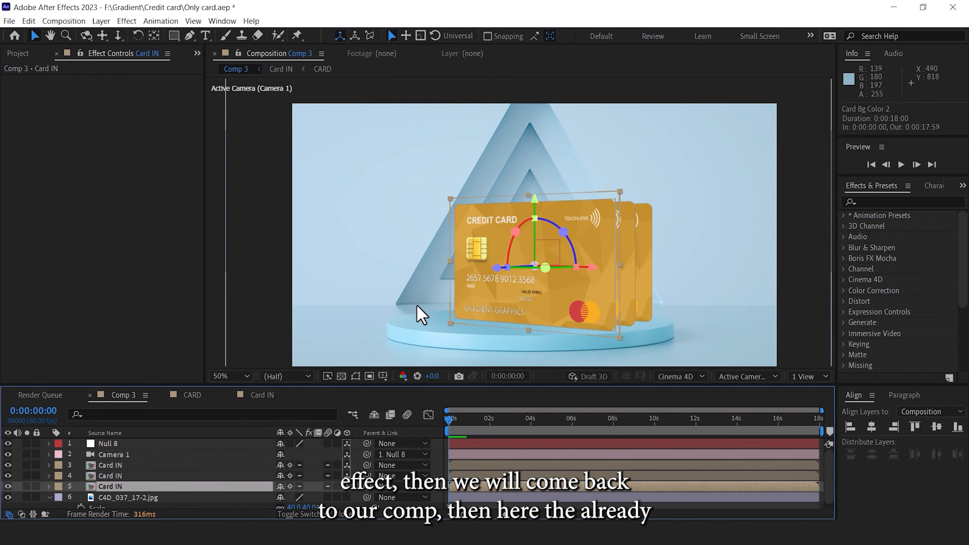
Step: Replace the front card's layer in Comp 3 with the duplicated orange Card IN comp
click(18, 55)
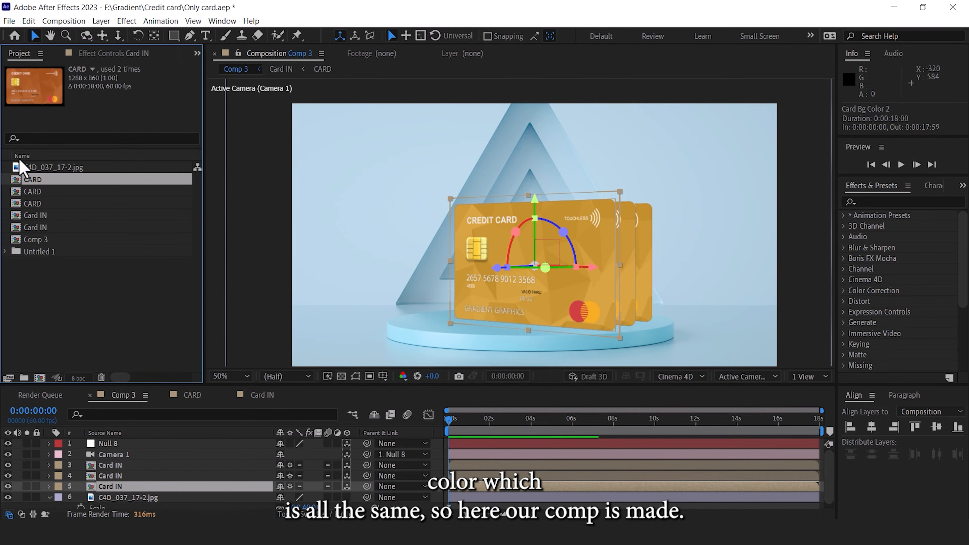
click(34, 192)
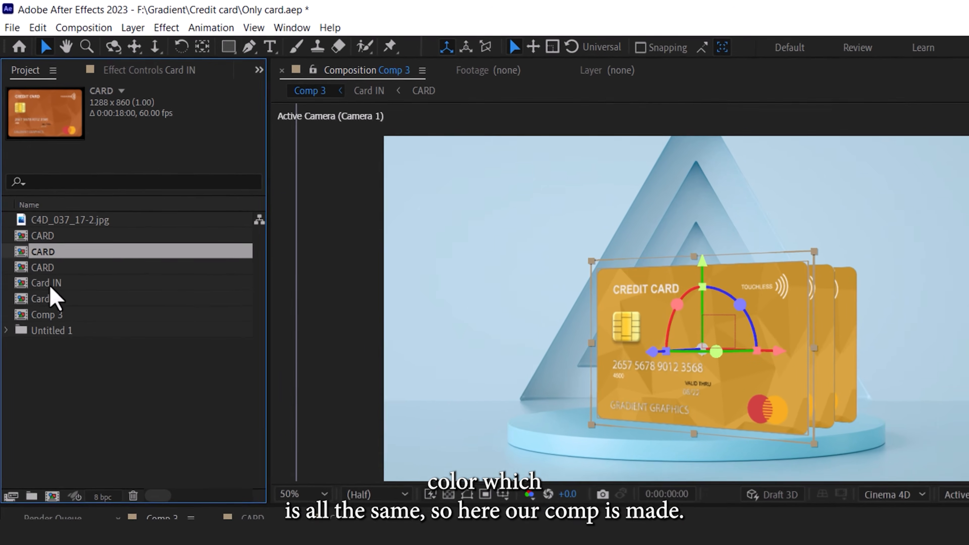
click(31, 216)
click(36, 228)
click(51, 299)
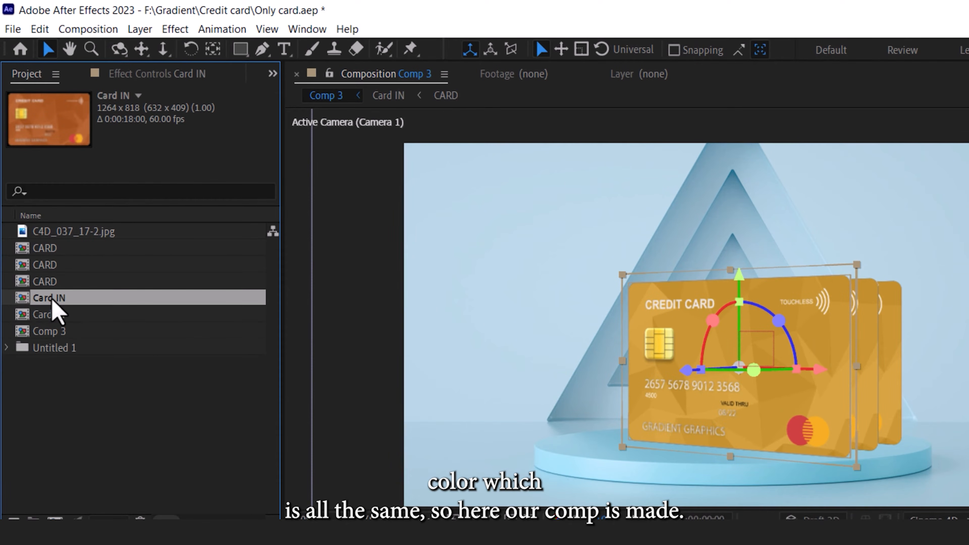
click(52, 315)
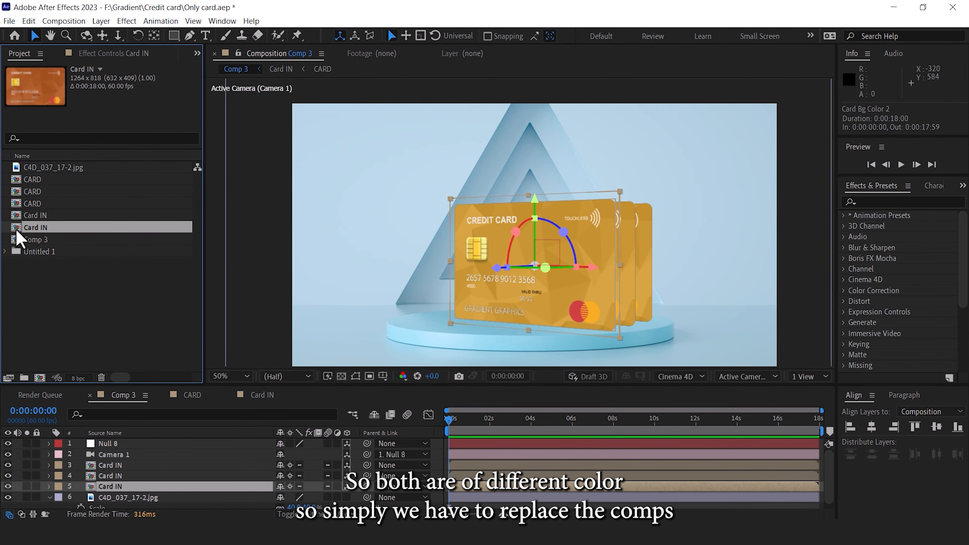
drag(16, 230, 102, 493)
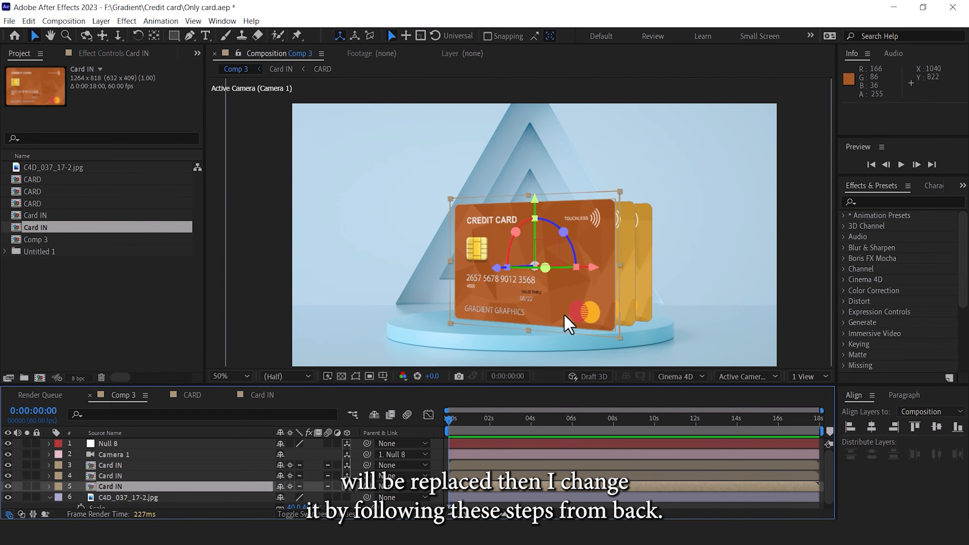
Step: Make another independent copy of the orange Card IN comp with True Comp Duplicator, and close the duplicator
click(657, 252)
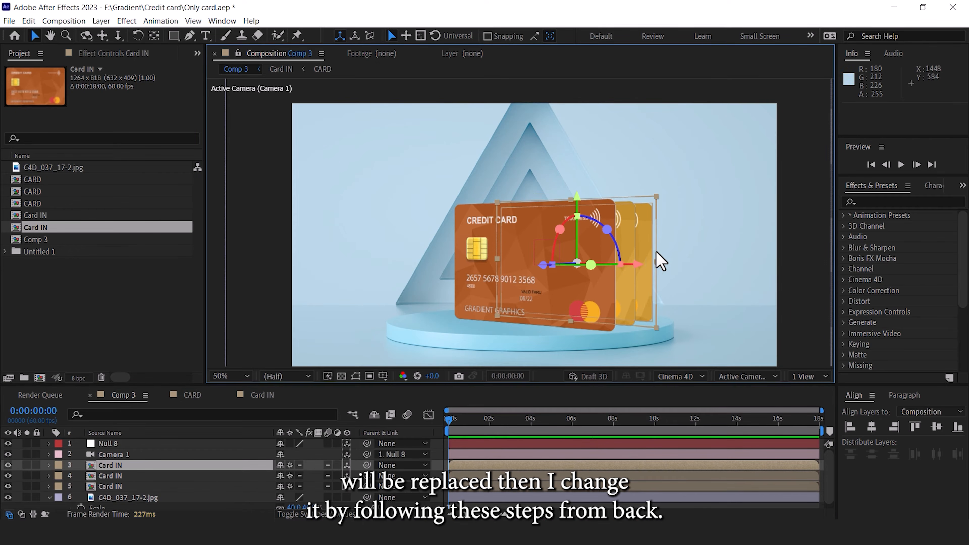
click(35, 230)
click(222, 21)
click(267, 503)
click(890, 397)
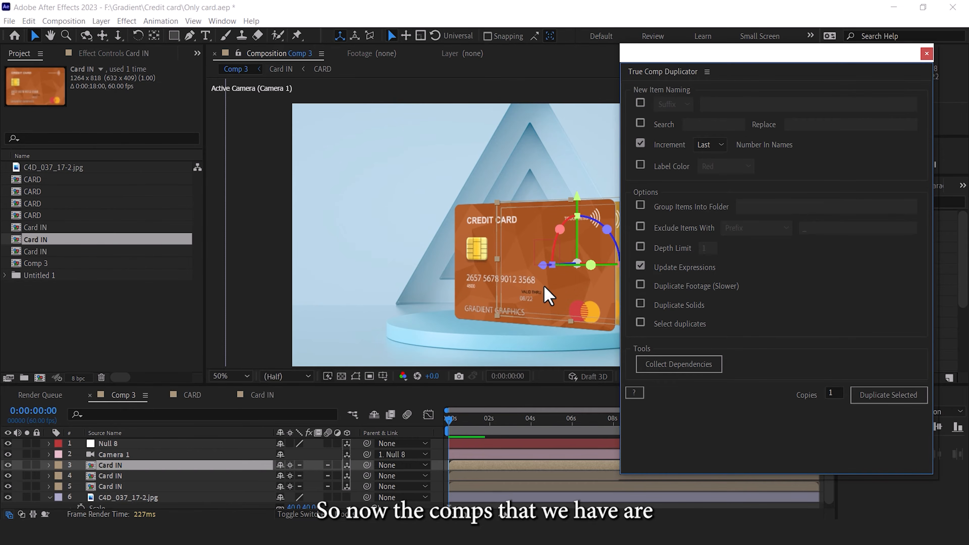
click(927, 53)
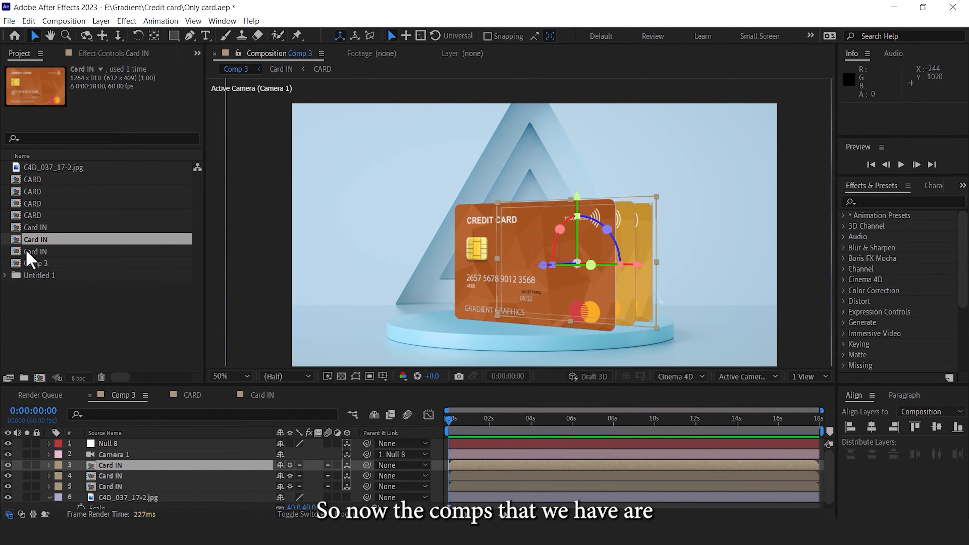
Step: Change the Fill color of Card Bg Color 2 to purple 53559B in the front card's nested CARD comp, and return to Comp 3
click(32, 240)
click(29, 251)
double_click(15, 241)
double_click(105, 446)
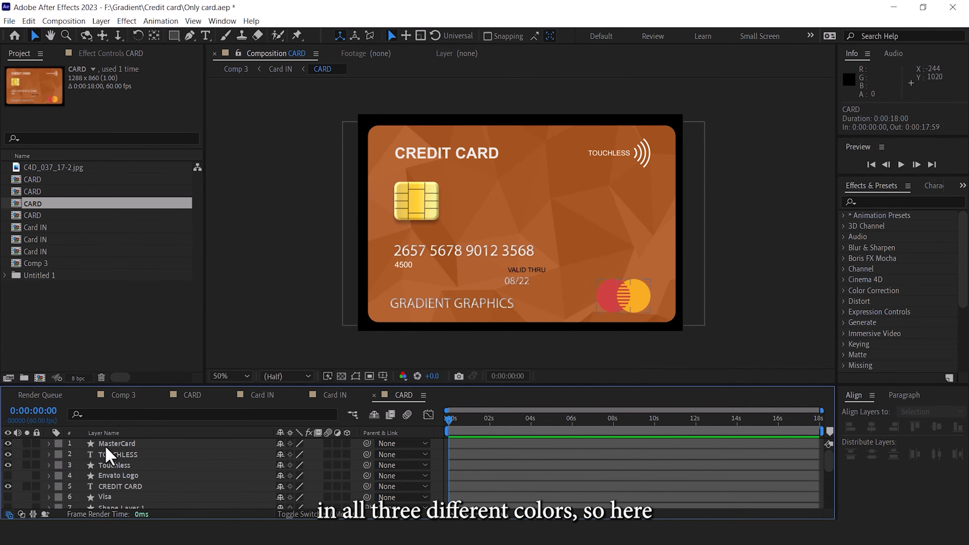
scroll(114, 477, down, 5)
click(126, 481)
click(114, 53)
click(118, 112)
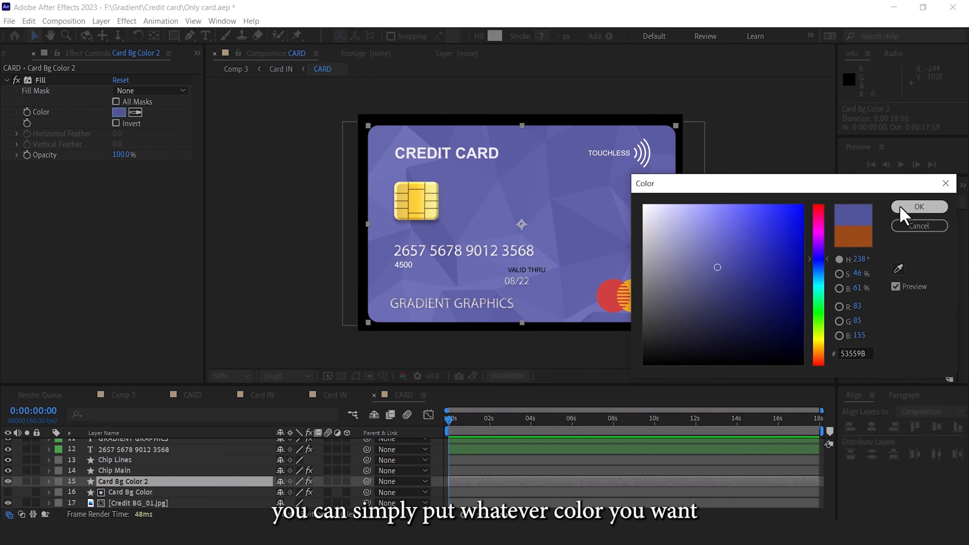
click(919, 206)
click(122, 395)
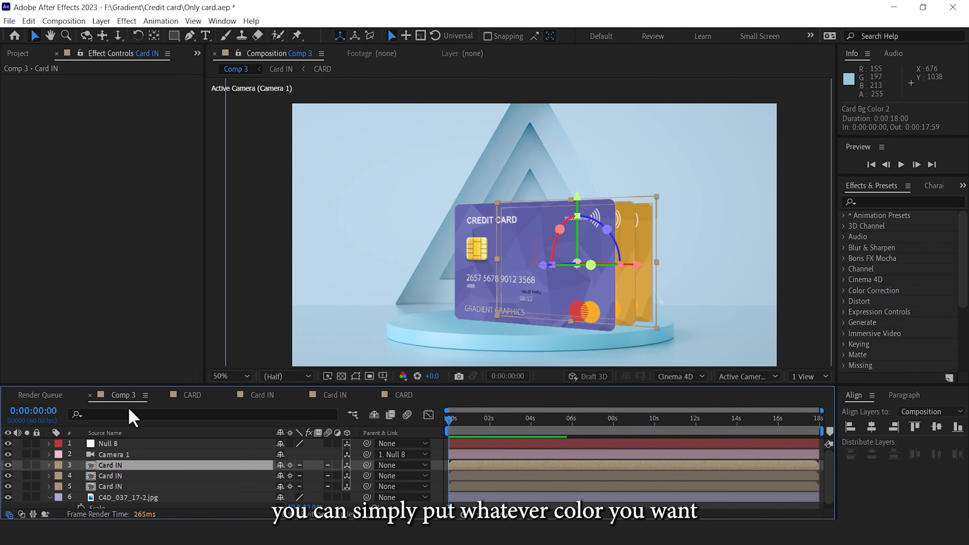
Step: Replace the middle card's layer in Comp 3 with the third Card IN comp, the remaining orange copy
click(18, 53)
click(42, 239)
click(46, 251)
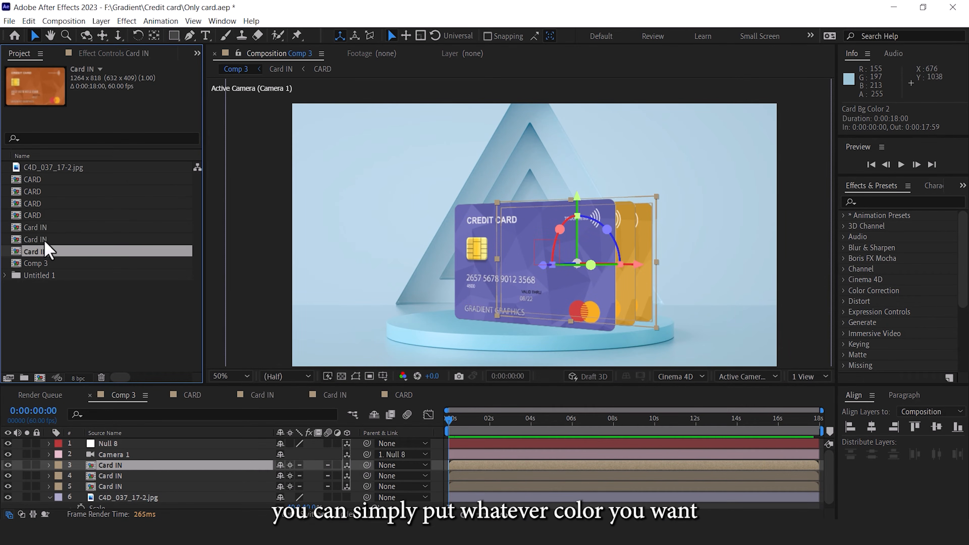
click(692, 244)
click(116, 476)
drag(32, 253, 97, 473)
click(695, 253)
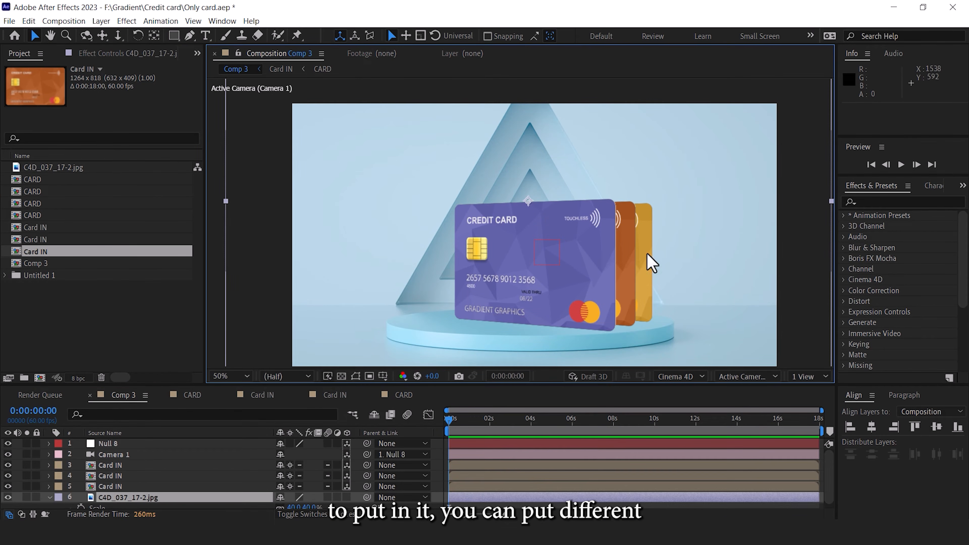
Step: Change the Fill color of Card Bg Color 2 to slate 3A4B59 in the middle card's nested CARD comp, and return to Comp 3
click(32, 251)
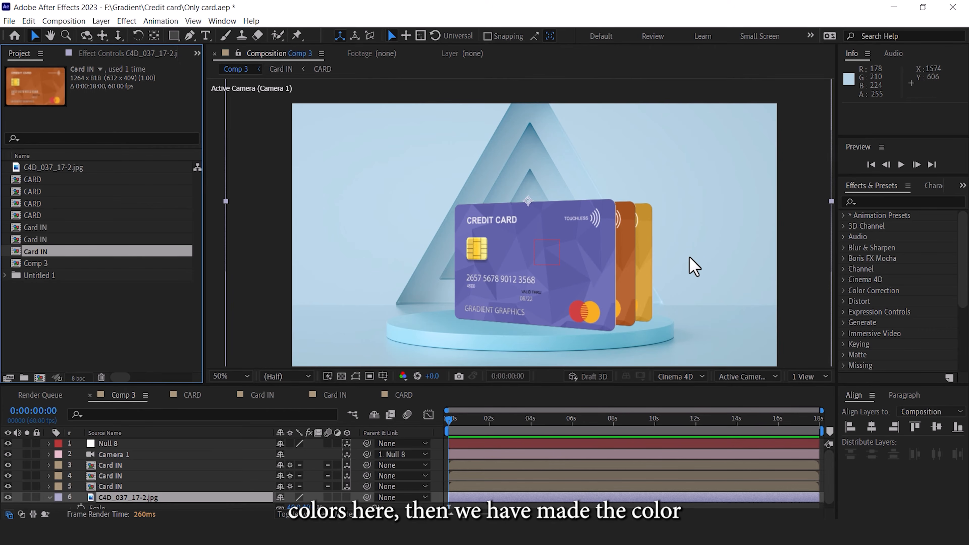
click(108, 486)
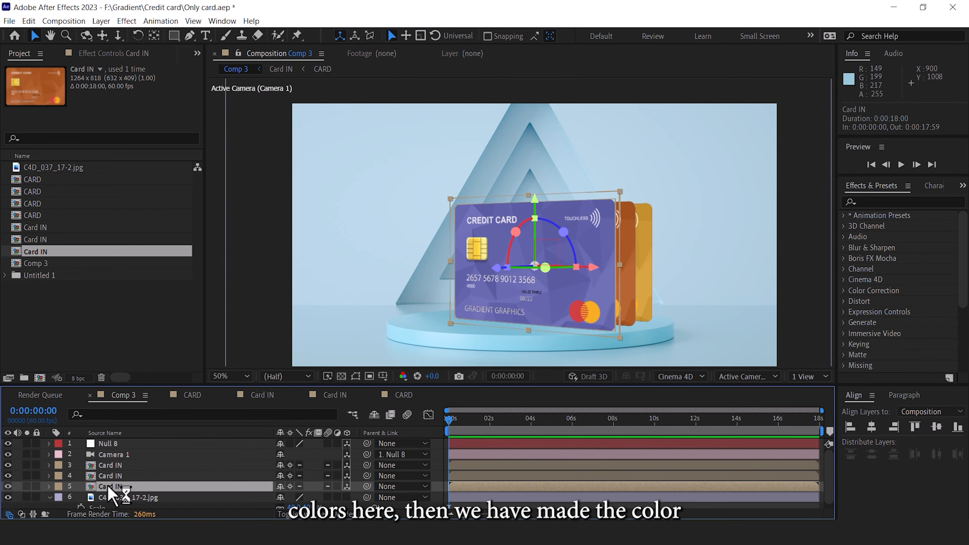
click(631, 247)
double_click(93, 476)
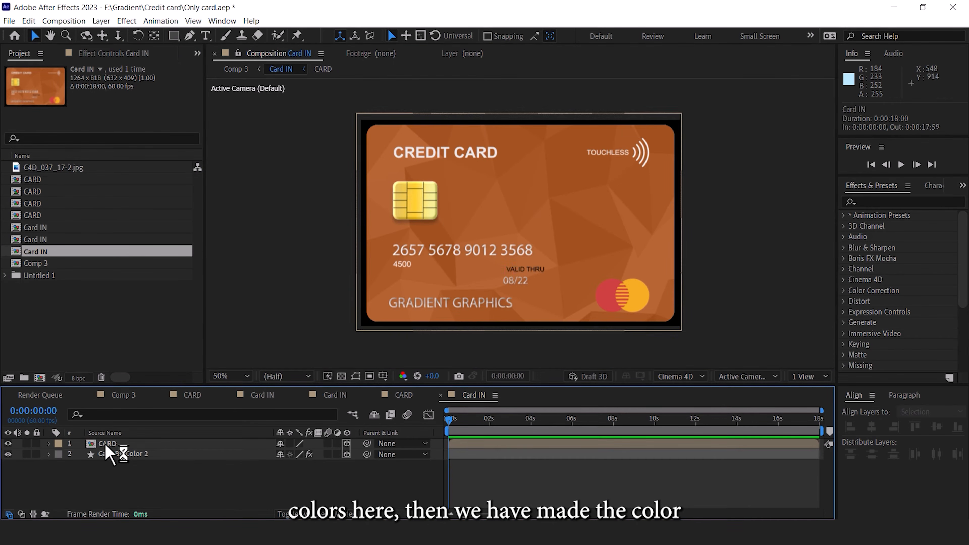
double_click(107, 444)
scroll(115, 485, down, 5)
click(133, 483)
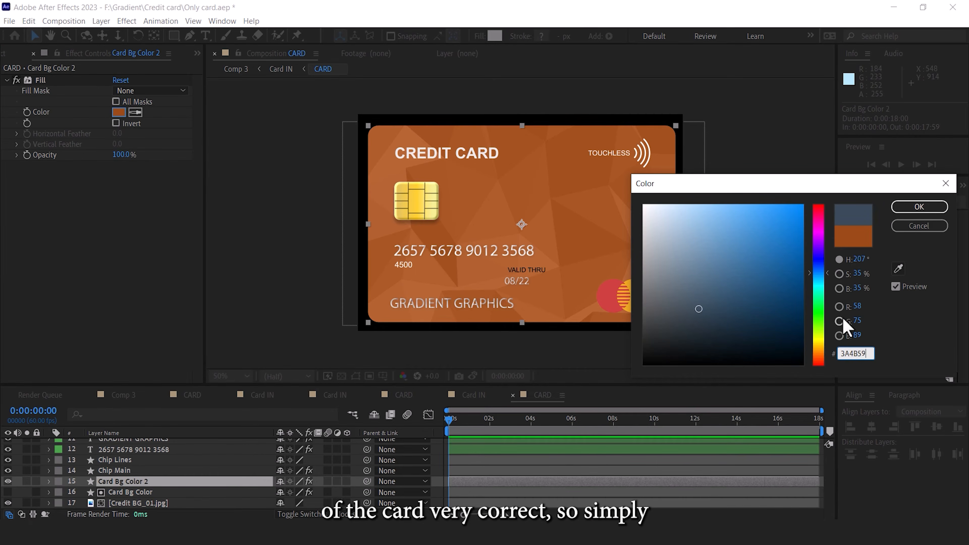
click(913, 216)
click(123, 396)
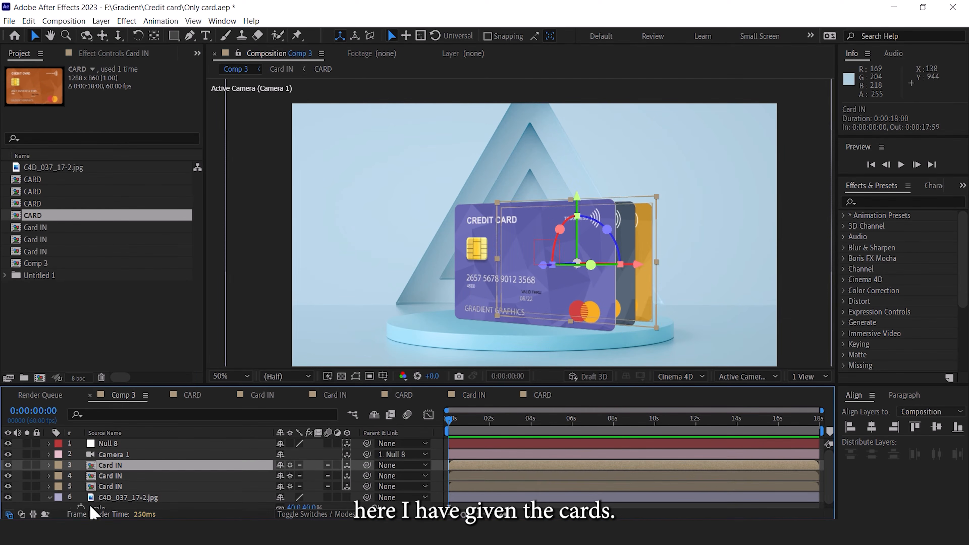
Step: Swap the sources of the three Card IN layers so the front card is slate, the middle gold and the back purple
click(104, 486)
drag(31, 251, 103, 487)
click(104, 477)
drag(33, 228, 102, 477)
click(103, 466)
drag(31, 240, 102, 465)
click(811, 260)
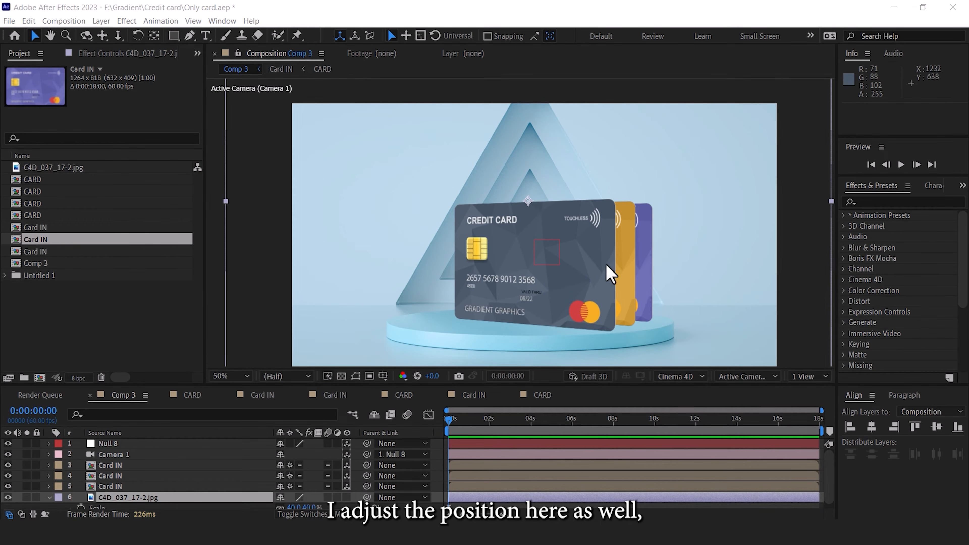
Step: Spread the three card layers farther apart in depth using another 3D view, and return to the Active Camera view
click(107, 487)
drag(495, 273, 482, 274)
click(113, 476)
click(802, 377)
click(809, 403)
scroll(651, 270, down, 2)
click(673, 221)
click(689, 162)
drag(686, 211, 690, 177)
click(689, 195)
drag(685, 243, 686, 229)
click(701, 128)
drag(686, 178, 689, 166)
click(804, 376)
click(805, 388)
click(732, 325)
scroll(582, 237, up, 2)
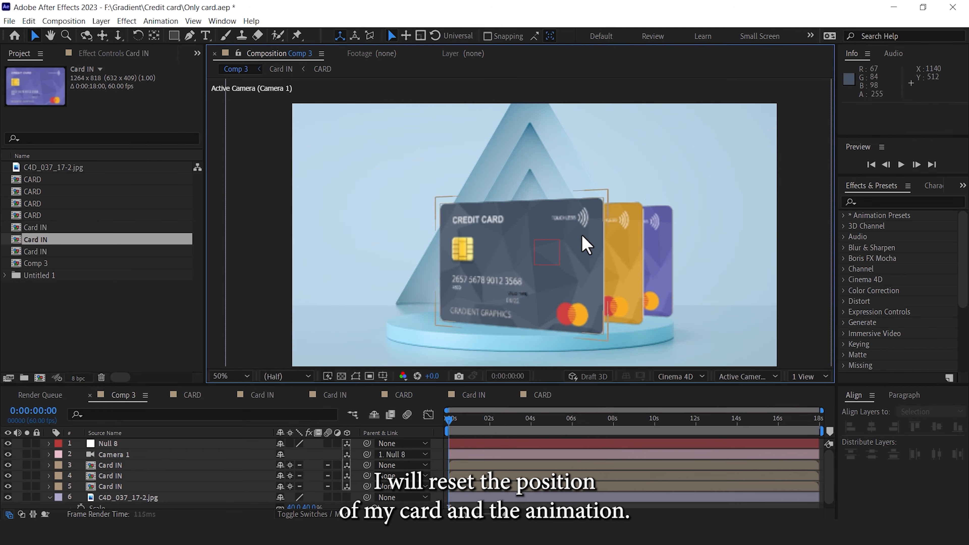
Step: Reset the Y orientation of Null 8 so the camera looks straight at the cards
click(101, 445)
click(49, 444)
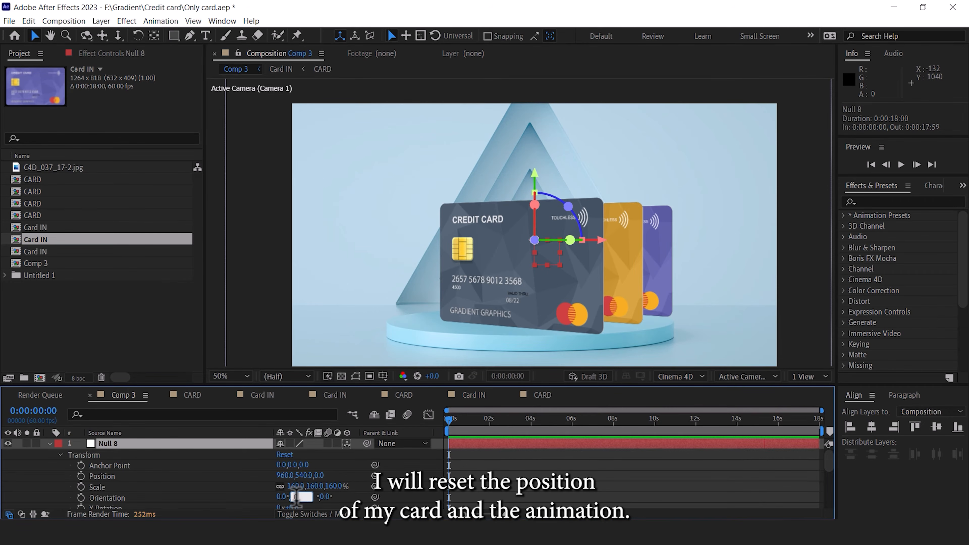
key(Return)
click(49, 443)
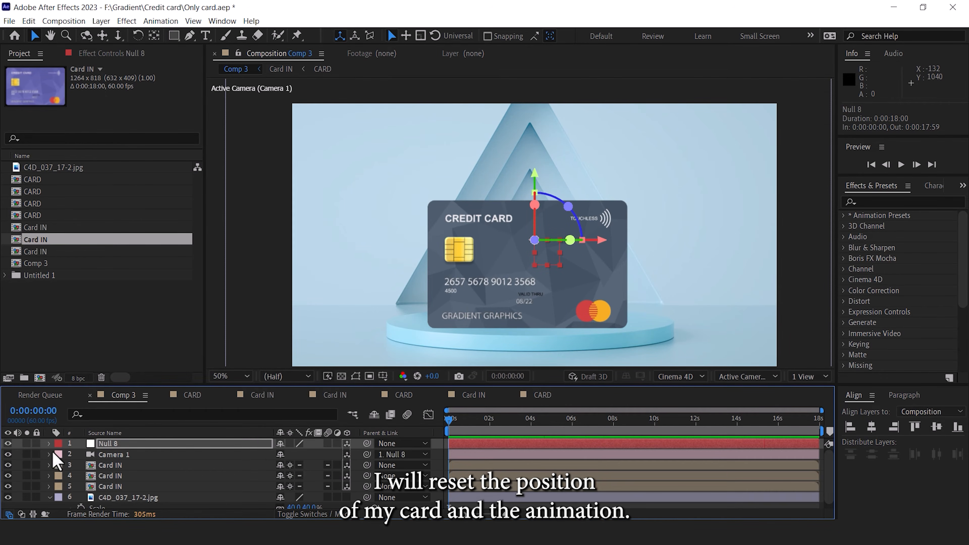
Step: Import Hand.png, place it in Comp 3 as the top layer, scale it to 42% and position it at about 1298, 1132 over the card
click(223, 330)
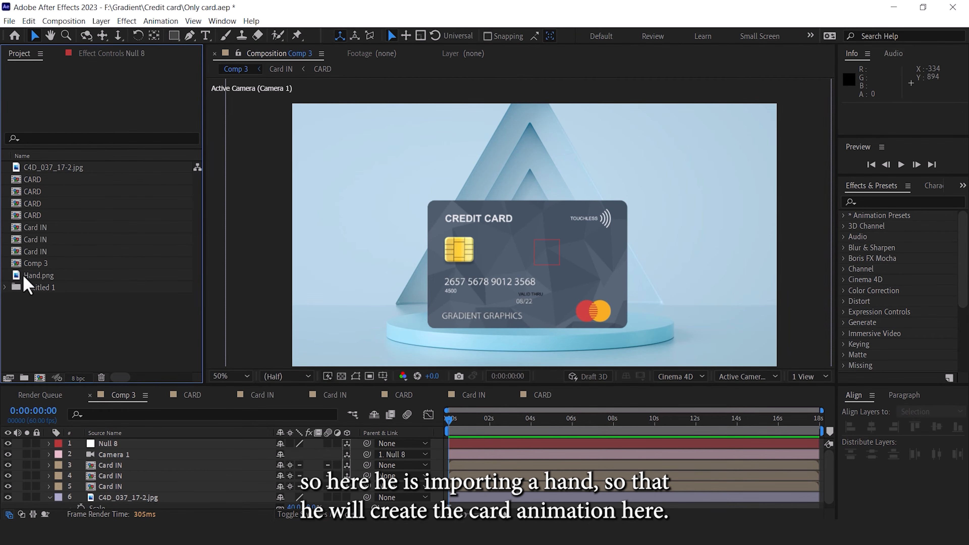
drag(23, 276, 463, 280)
key(s)
drag(302, 454, 275, 453)
drag(626, 278, 626, 308)
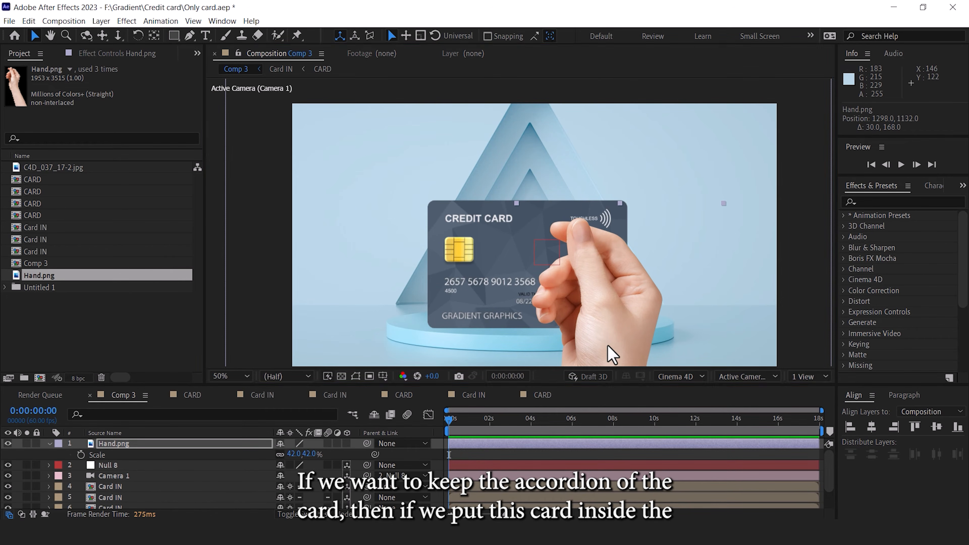
Step: Duplicate the Hand.png layer and move one copy below the three Card IN layers, above the background
click(116, 446)
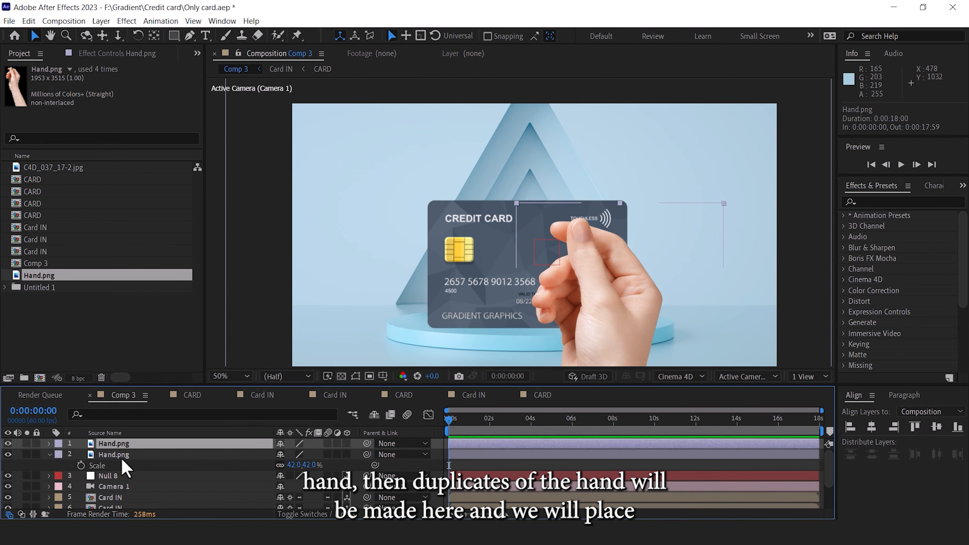
key(ctrl+d)
drag(123, 465, 125, 490)
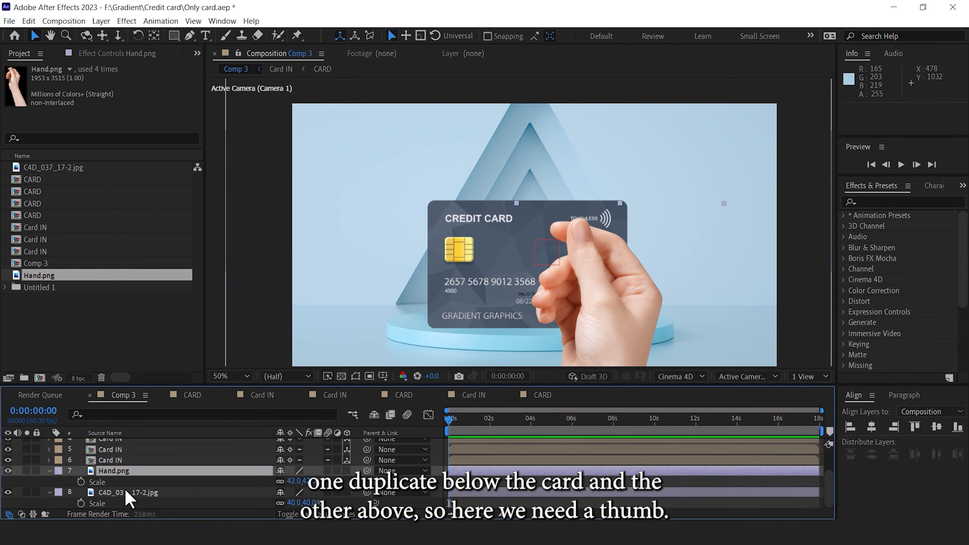
scroll(123, 470, up, 3)
Step: Mask the thumb on the top Hand.png layer with the Pen tool, tracing a closed path from the thumb tip down to the wrist
click(114, 444)
click(8, 444)
click(7, 444)
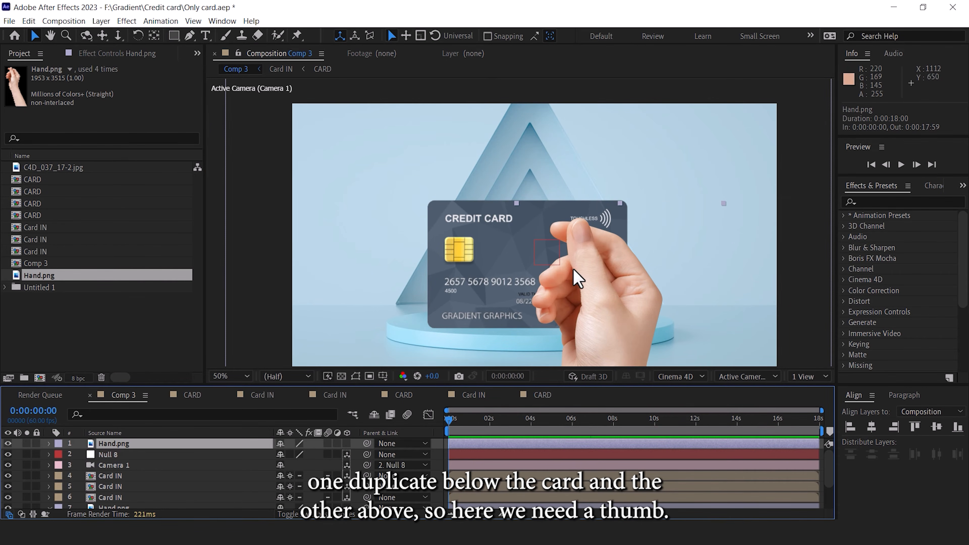
click(189, 36)
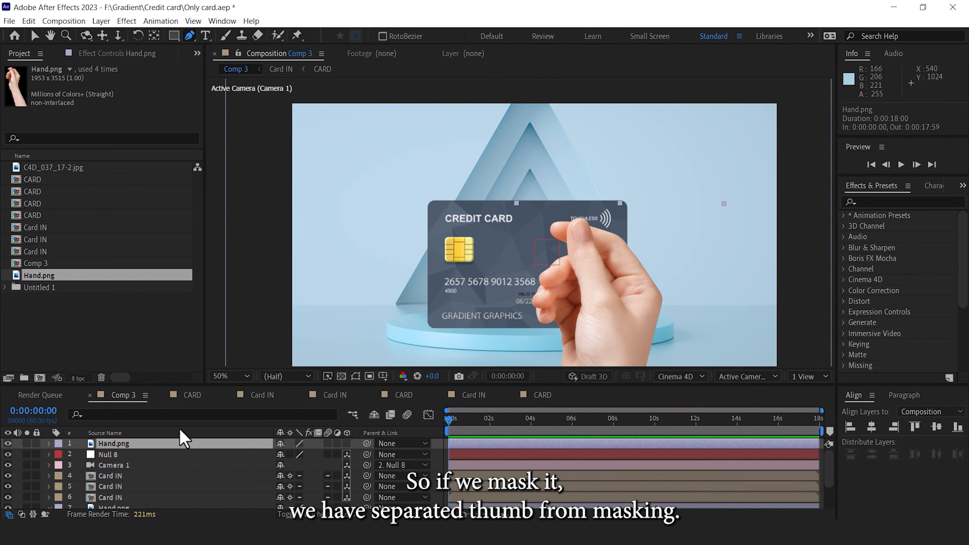
scroll(633, 298, up, 1)
drag(692, 311, 571, 192)
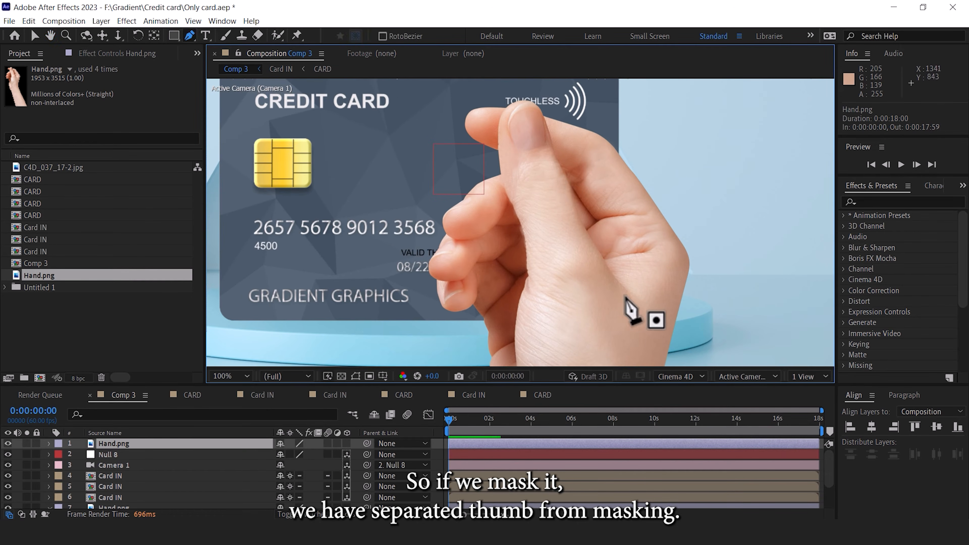
scroll(621, 297, up, 1)
drag(622, 298, 626, 121)
click(510, 277)
click(519, 196)
click(529, 165)
drag(538, 103, 564, 359)
mouse_move(528, 260)
mouse_down()
mouse_move(522, 248)
mouse_move(534, 277)
mouse_up()
drag(517, 192, 489, 305)
scroll(518, 151, up, 1)
drag(513, 152, 543, 125)
drag(619, 125, 654, 139)
drag(665, 183, 646, 216)
drag(647, 216, 587, 158)
drag(601, 206, 606, 221)
drag(606, 222, 529, 169)
drag(543, 229, 525, 198)
drag(548, 216, 512, 119)
drag(538, 208, 496, 109)
drag(552, 217, 567, 237)
drag(604, 302, 614, 316)
drag(615, 316, 571, 231)
drag(626, 309, 596, 168)
scroll(596, 168, down, 2)
drag(611, 200, 608, 213)
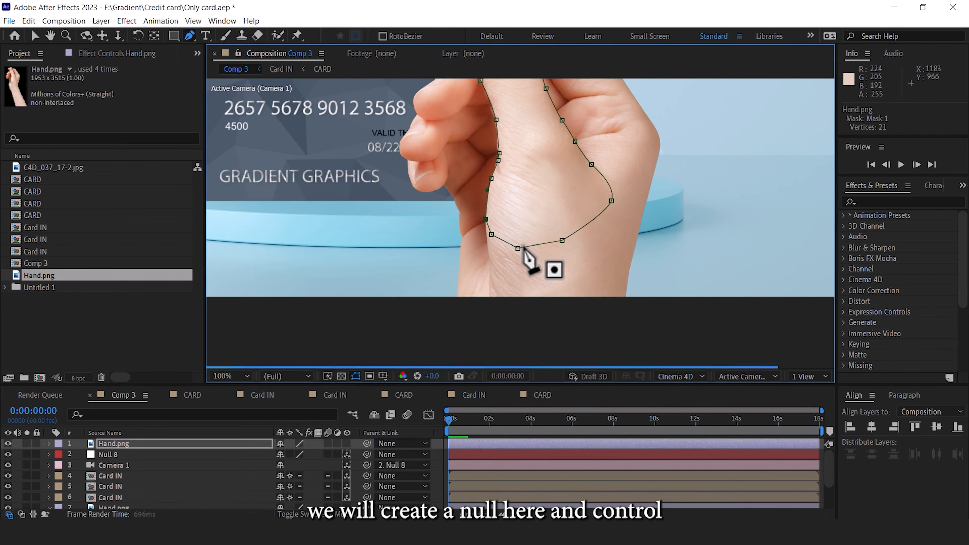
key(v)
scroll(556, 262, down, 2)
click(796, 191)
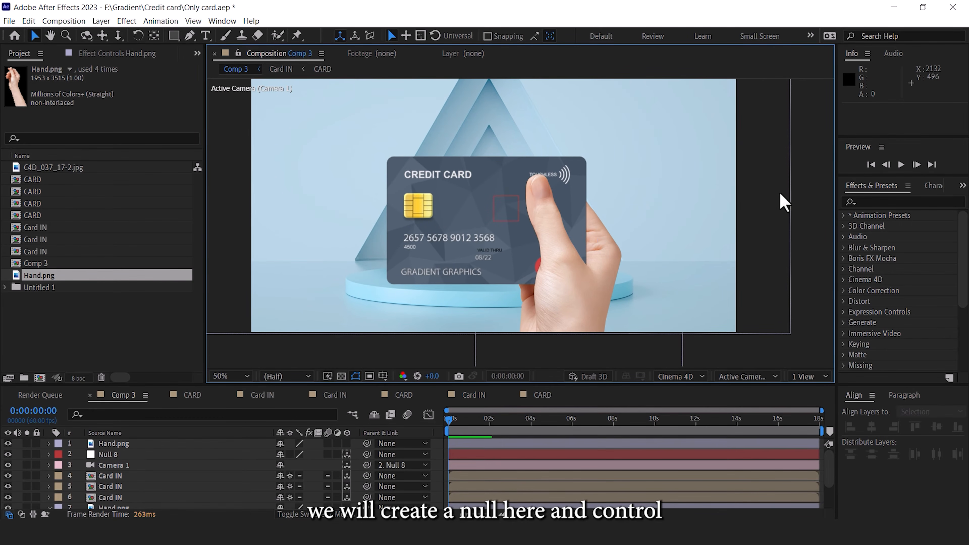
Step: Create a new null object above the top Hand.png layer and rename it Hand
click(112, 509)
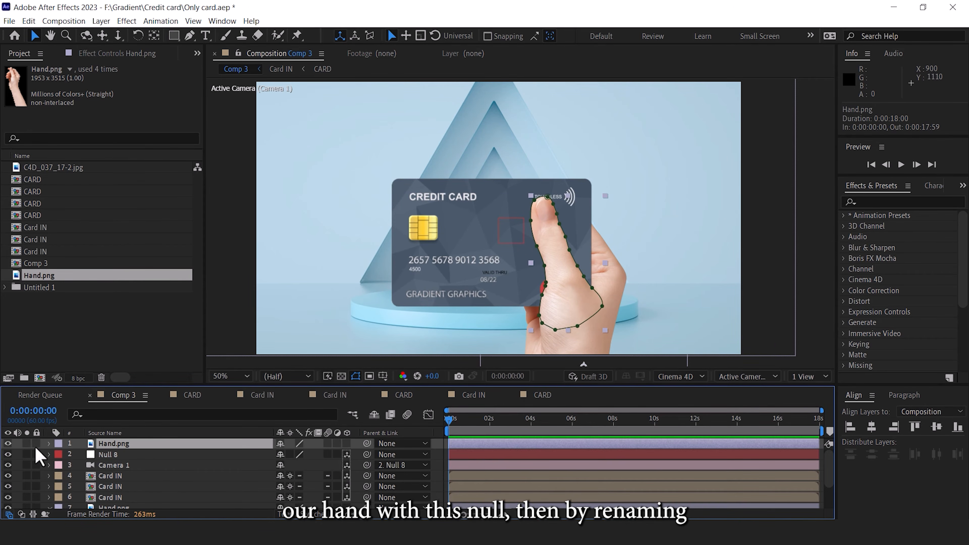
click(111, 444)
right_click(22, 456)
mouse_move(73, 319)
click(198, 383)
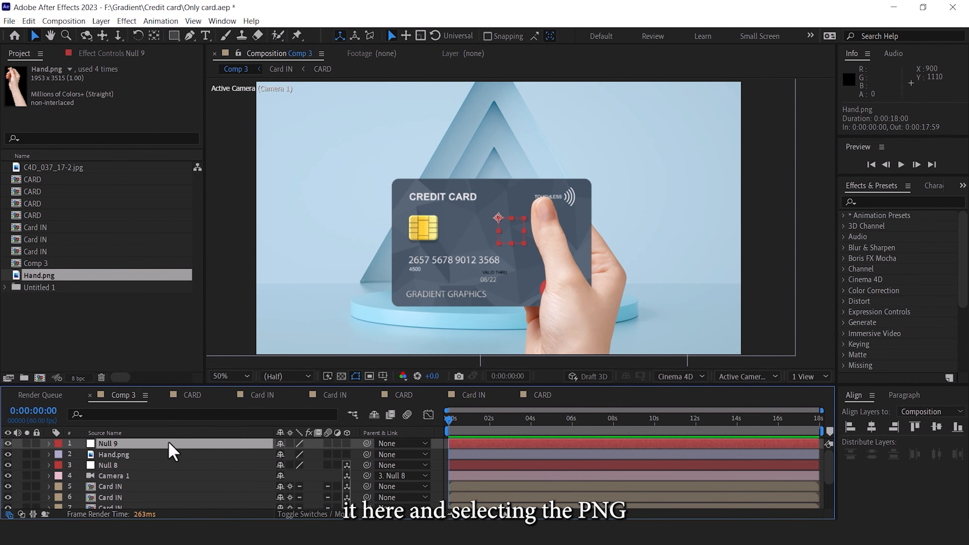
right_click(108, 444)
click(133, 409)
text(Hand)
key(Return)
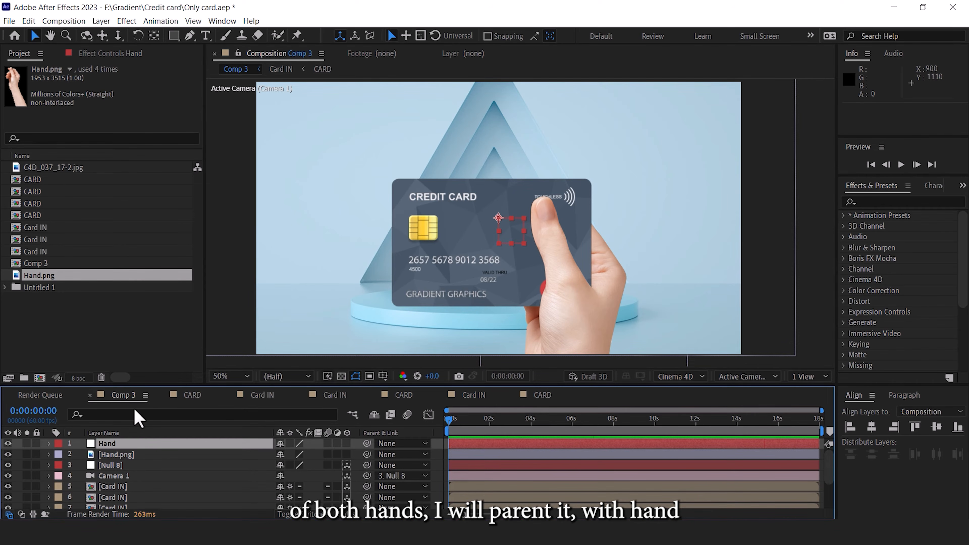
Step: Parent both Hand.png layers to the Hand null
click(128, 455)
scroll(146, 491, down, 3)
ctrl+click(111, 486)
scroll(181, 468, up, 3)
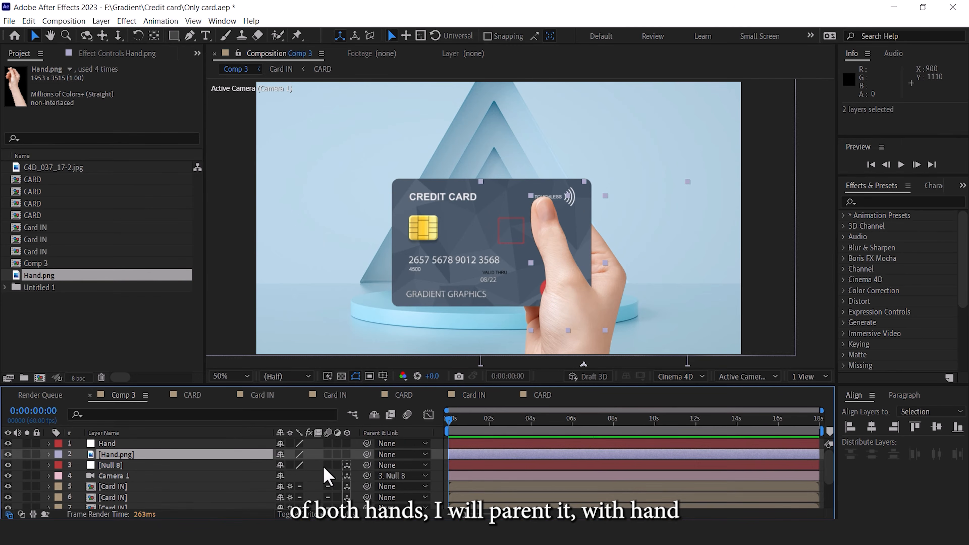
drag(366, 456, 108, 447)
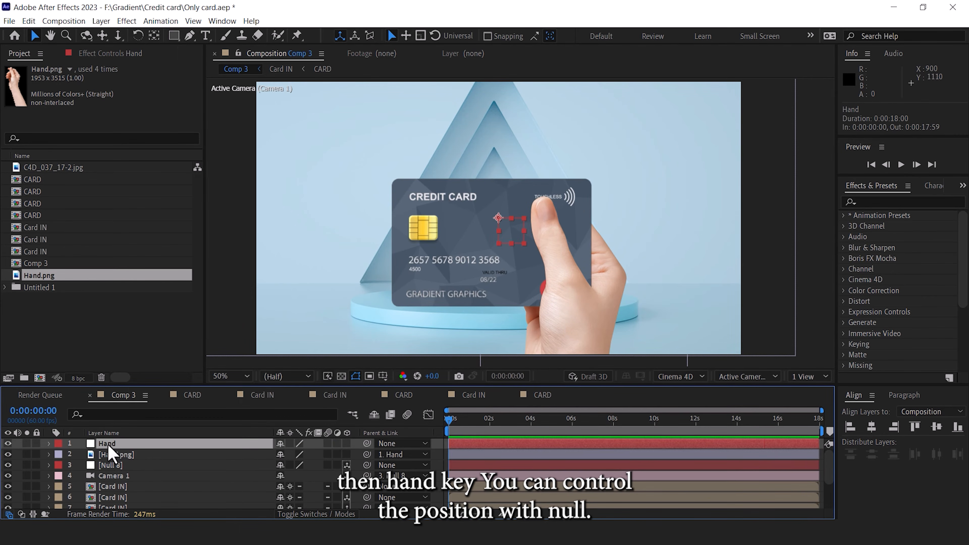
Step: Try moving the Hand null vertically through its Position property, and undo the move
key(p)
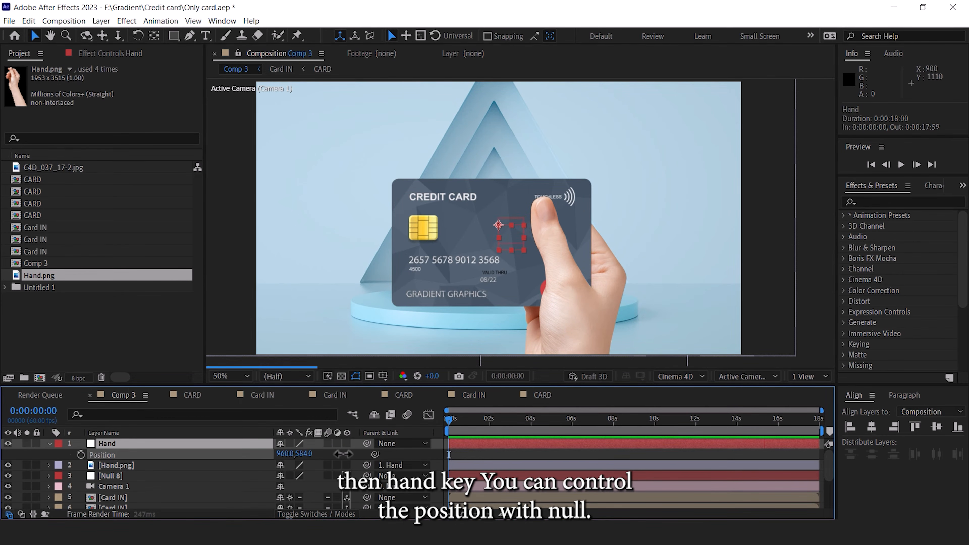
drag(307, 453, 416, 454)
key(ctrl+z)
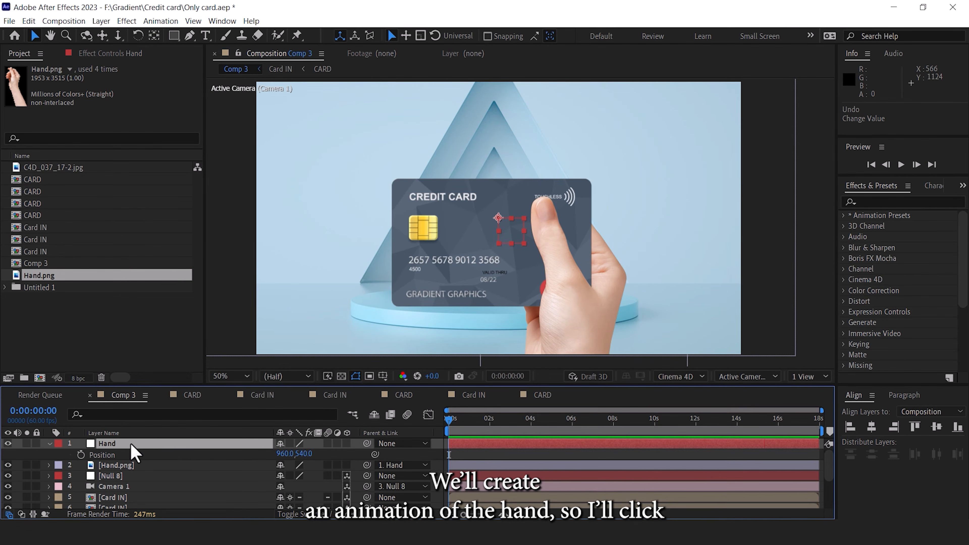
Step: Keyframe the Hand null's Position at 0:00 and one second, lowering the hand to Y 871 on the first frame
click(81, 455)
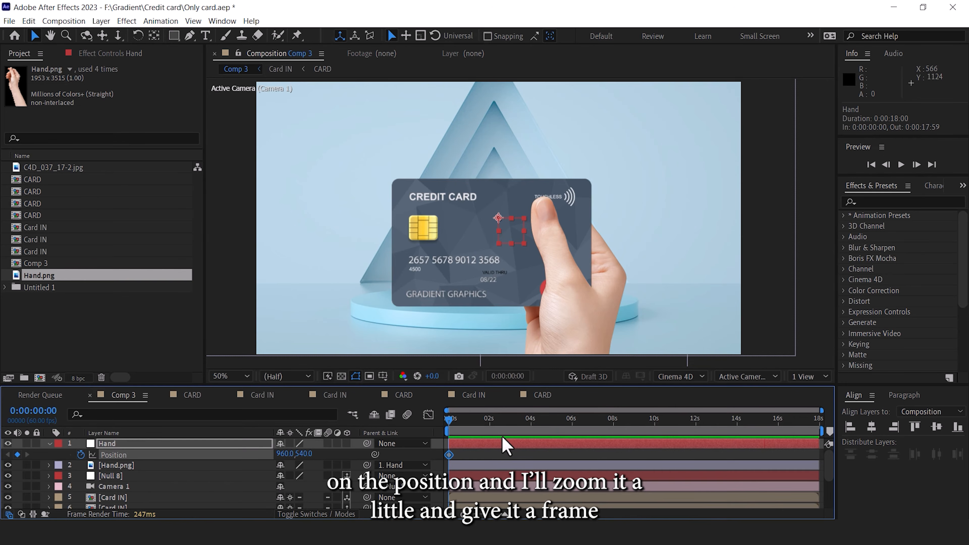
click(504, 514)
click(504, 515)
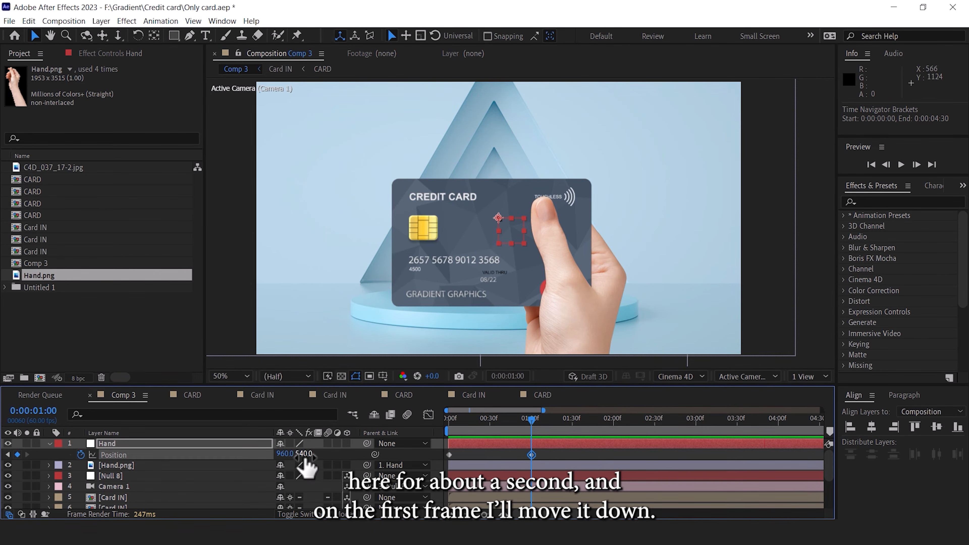
click(511, 426)
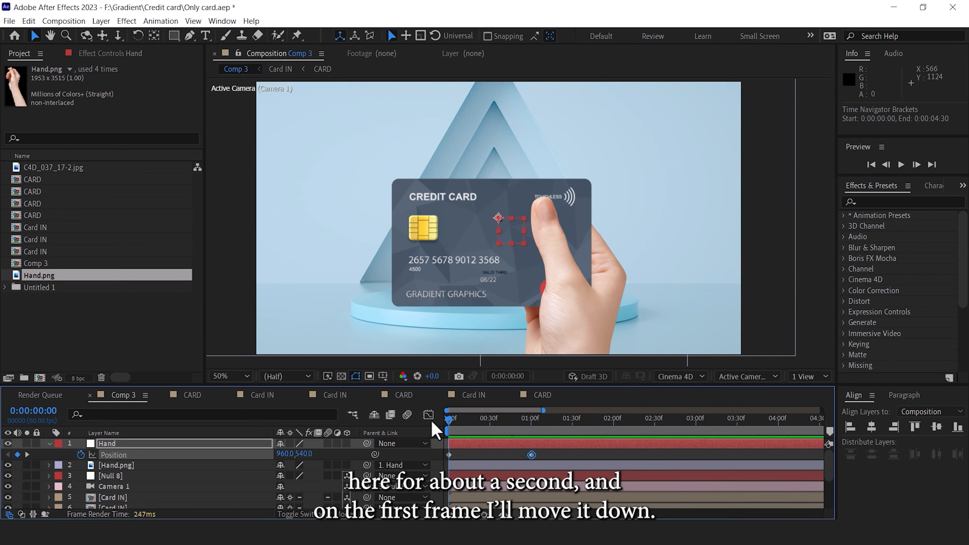
drag(304, 454, 501, 464)
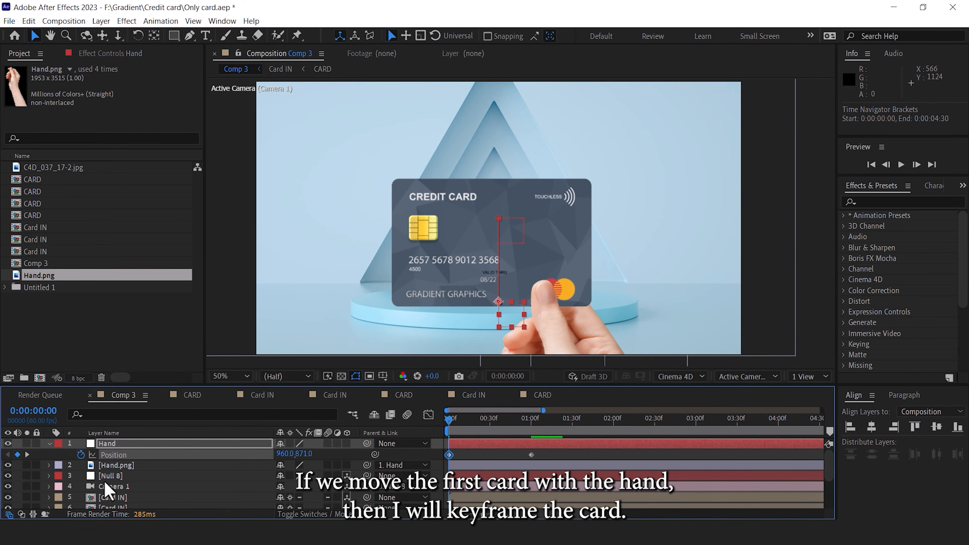
Step: Add Position keyframes to the front slate Card IN layer at 0:00 and one second
click(116, 498)
scroll(116, 499, down, 1)
click(114, 485)
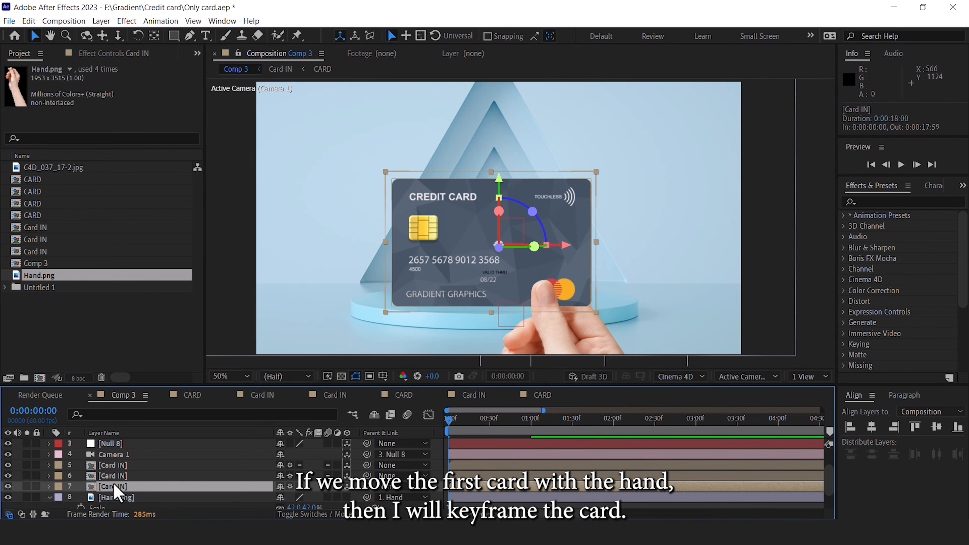
key(p)
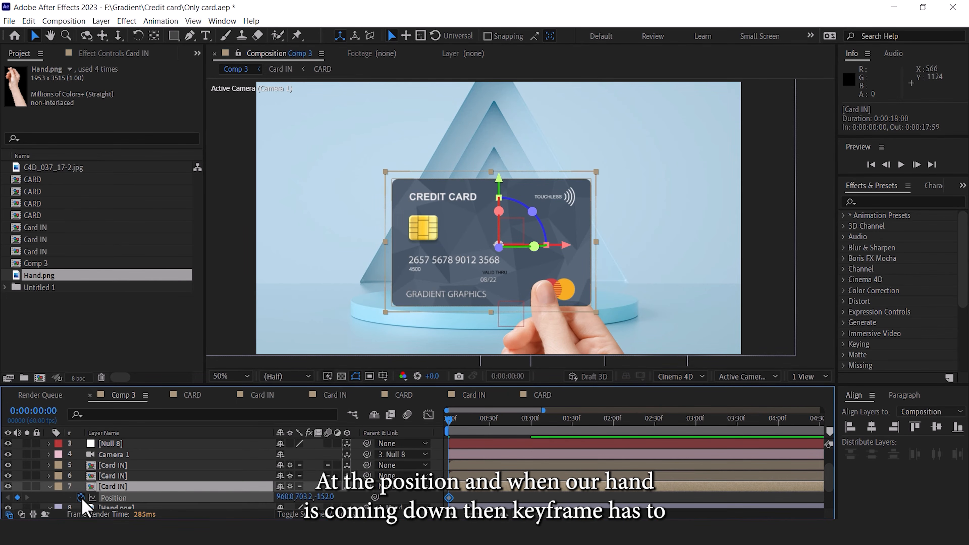
click(80, 497)
drag(455, 425, 534, 424)
scroll(488, 439, up, 1)
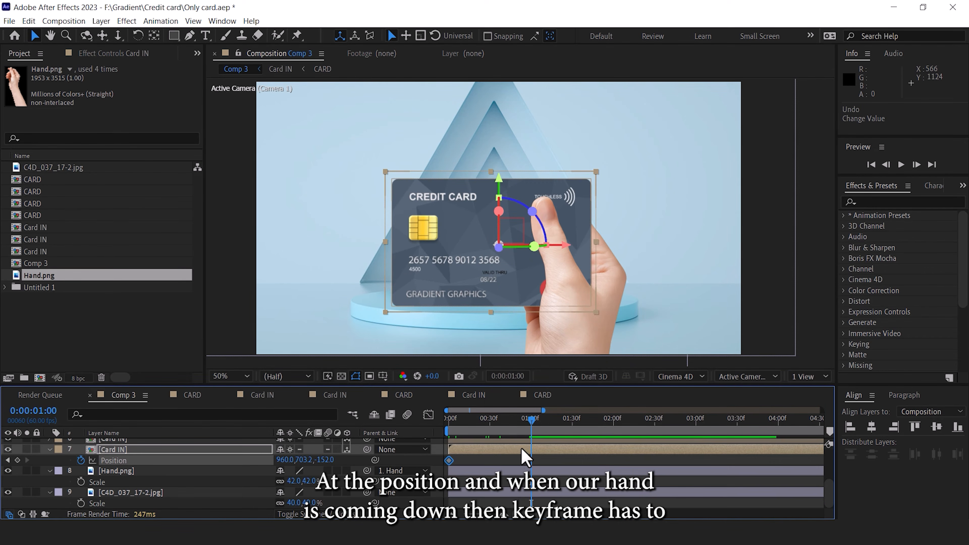
scroll(529, 474, up, 1)
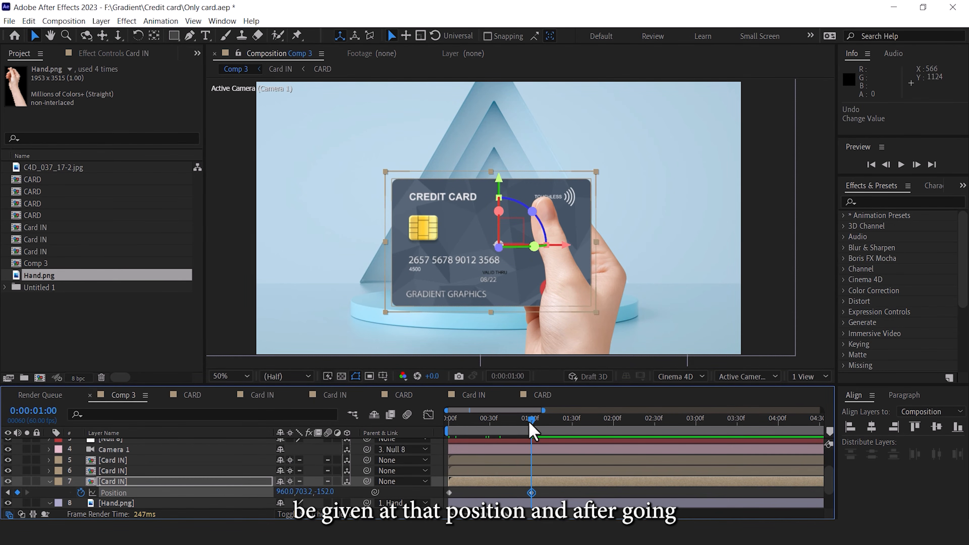
Step: On the first frame, move the slate card down out of the frame to about Y 1885 and lower the Hand null to Y 1464
drag(530, 422, 425, 426)
drag(499, 187, 500, 231)
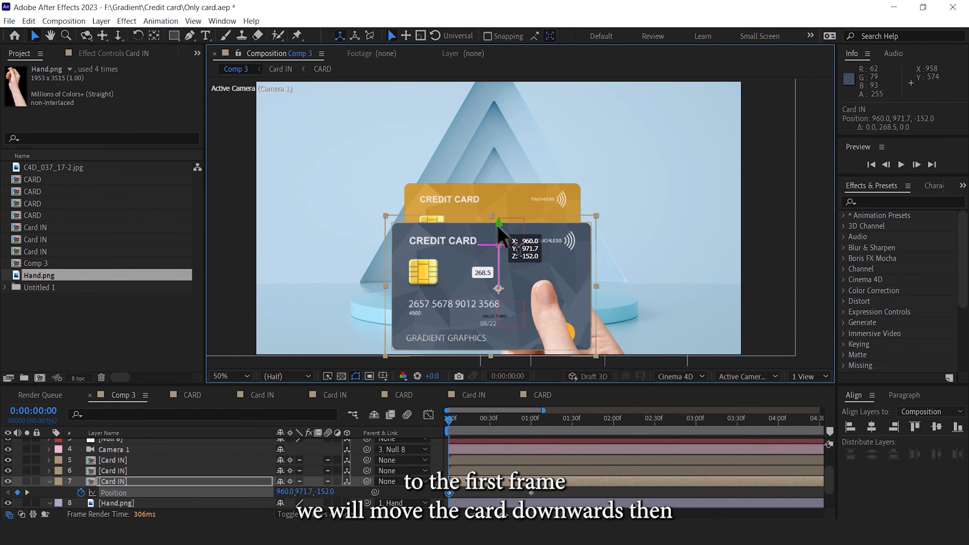
scroll(444, 192, down, 2)
drag(576, 278, 575, 236)
click(539, 232)
drag(306, 454, 424, 455)
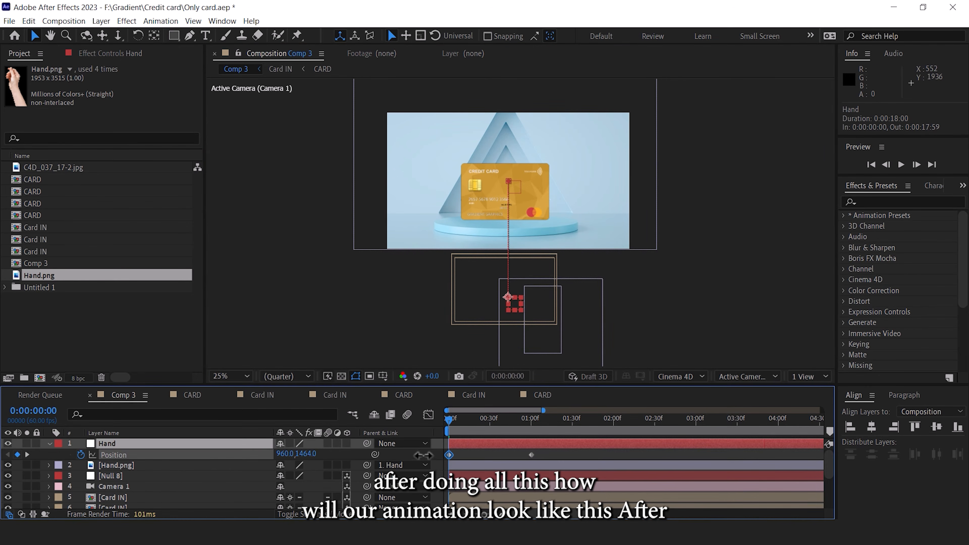
Step: Add Hand null Position keyframes at 0:00:01:29 and 0:00:01:58, lowering the hand to Y 1244 on the last one
click(534, 419)
scroll(591, 338, up, 1)
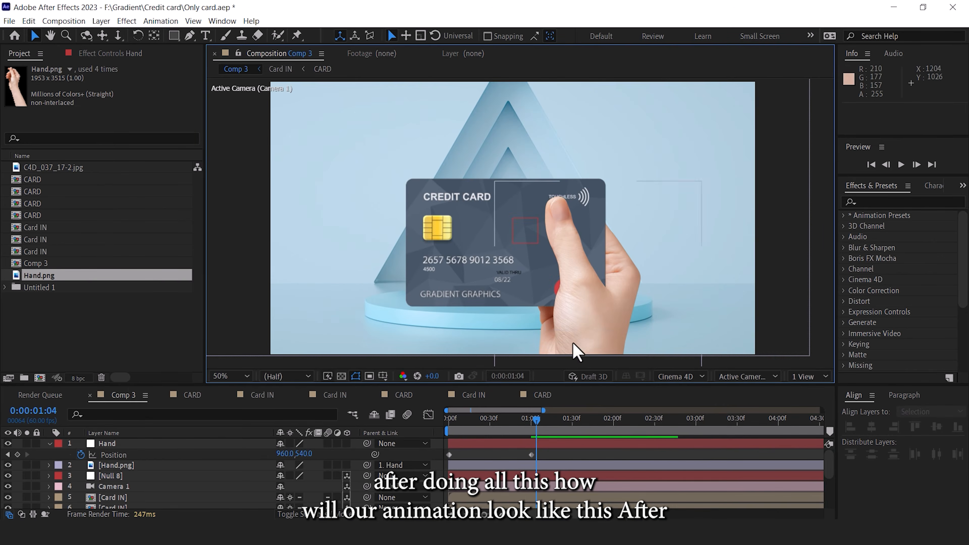
key(Home)
drag(468, 419, 535, 420)
click(147, 444)
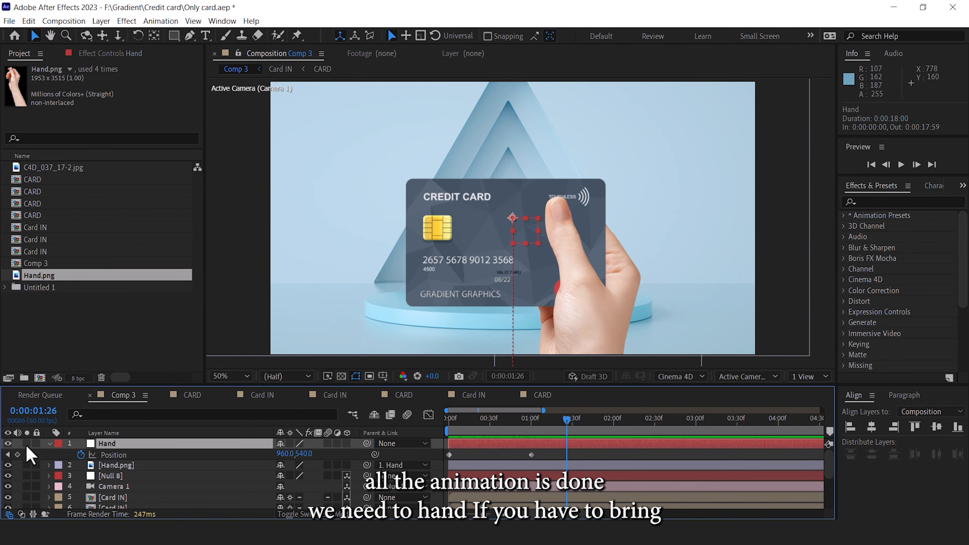
click(17, 454)
click(570, 455)
click(613, 420)
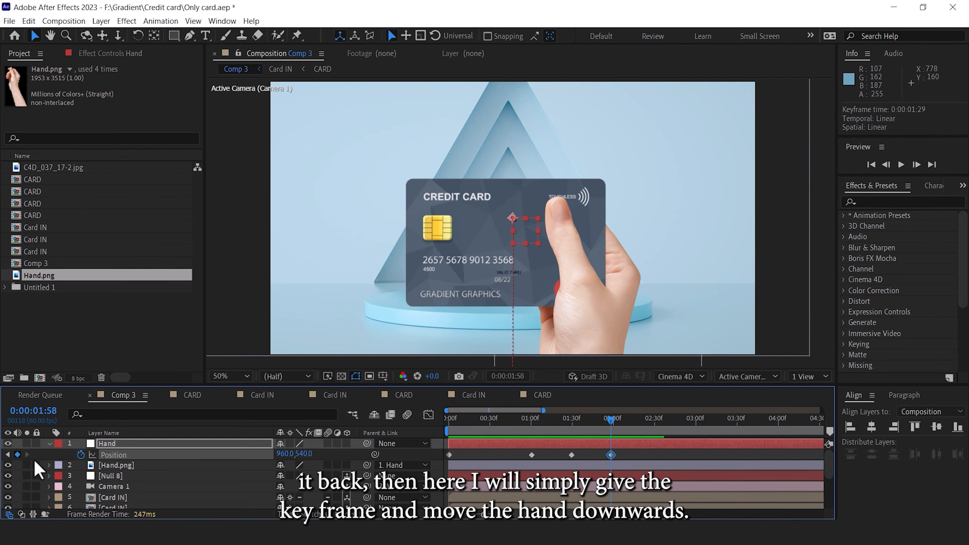
drag(307, 453, 737, 463)
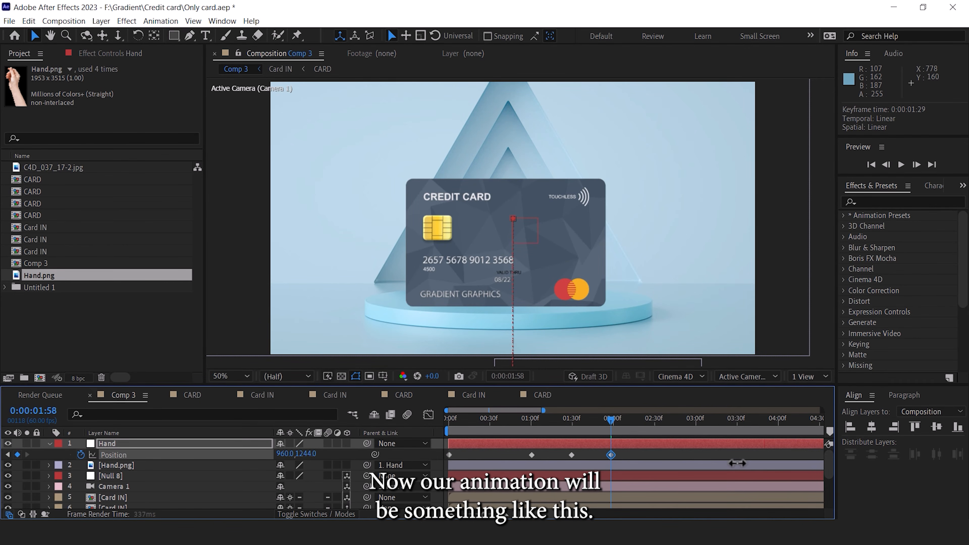
Step: Shift the Hand null's last two Position keyframes earlier so the exit starts at 0:00:01:13, and return to the start
drag(583, 424, 565, 460)
drag(572, 455, 549, 454)
drag(535, 420, 443, 421)
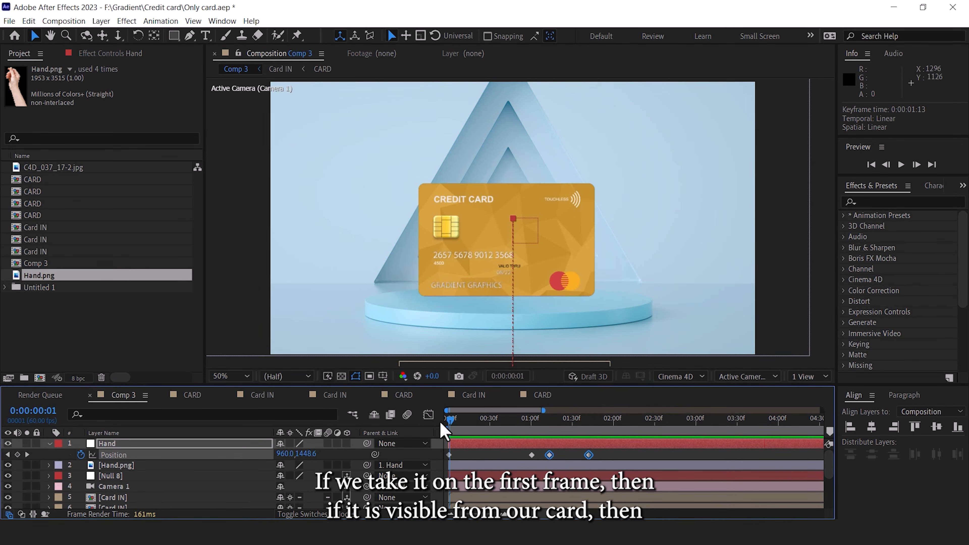
Step: Shift the gold and purple Card IN layers in time so both start at 0:00:01:13
click(112, 498)
scroll(122, 492, down, 1)
shift+click(120, 486)
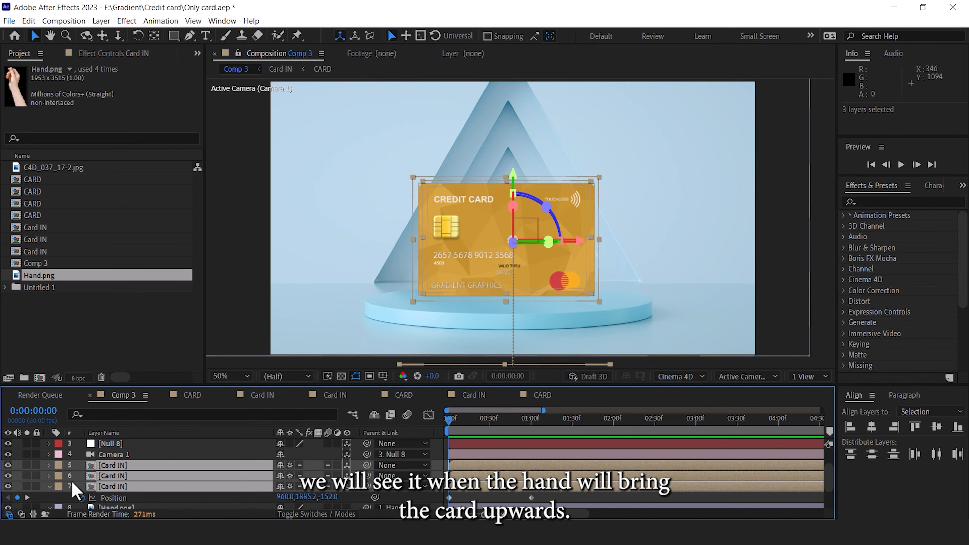
click(49, 486)
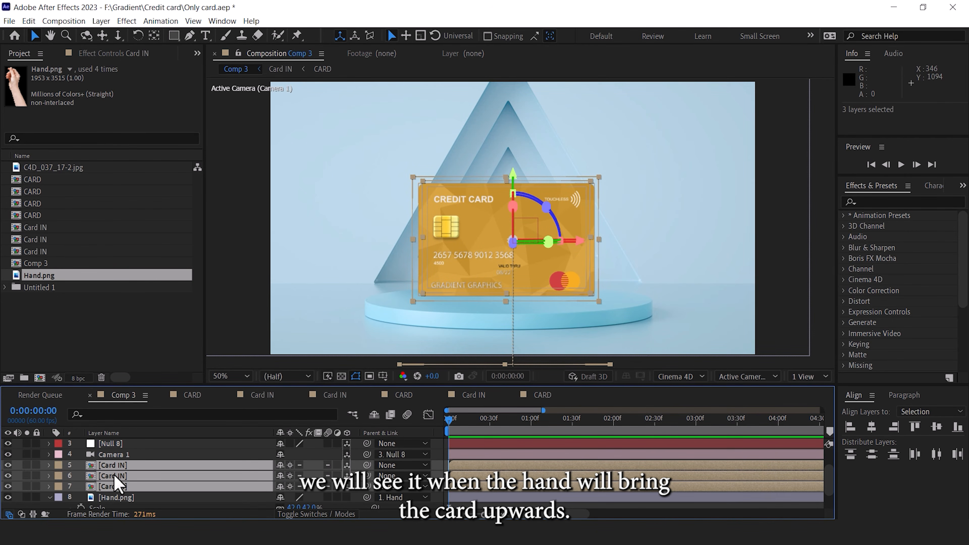
click(128, 458)
click(116, 465)
shift+click(110, 477)
scroll(539, 459, up, 1)
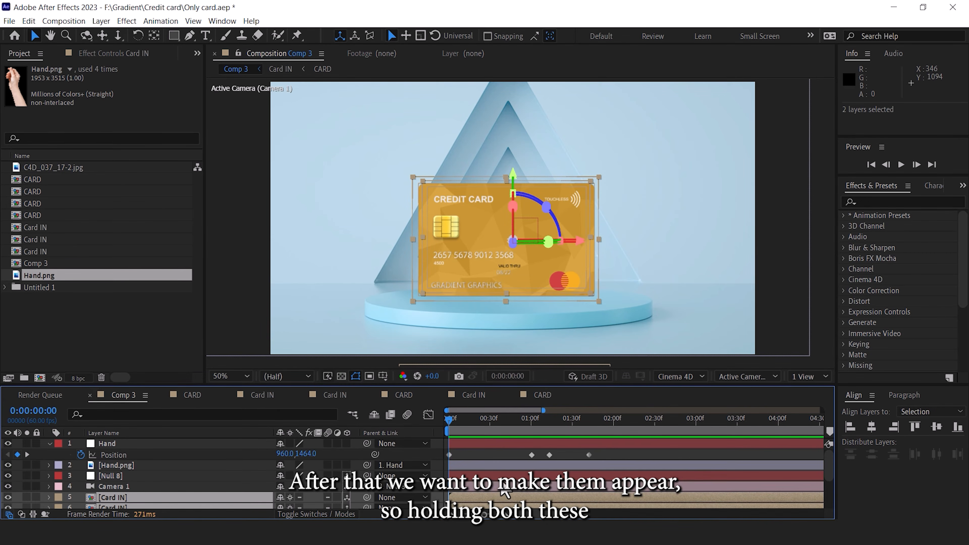
drag(459, 503, 561, 498)
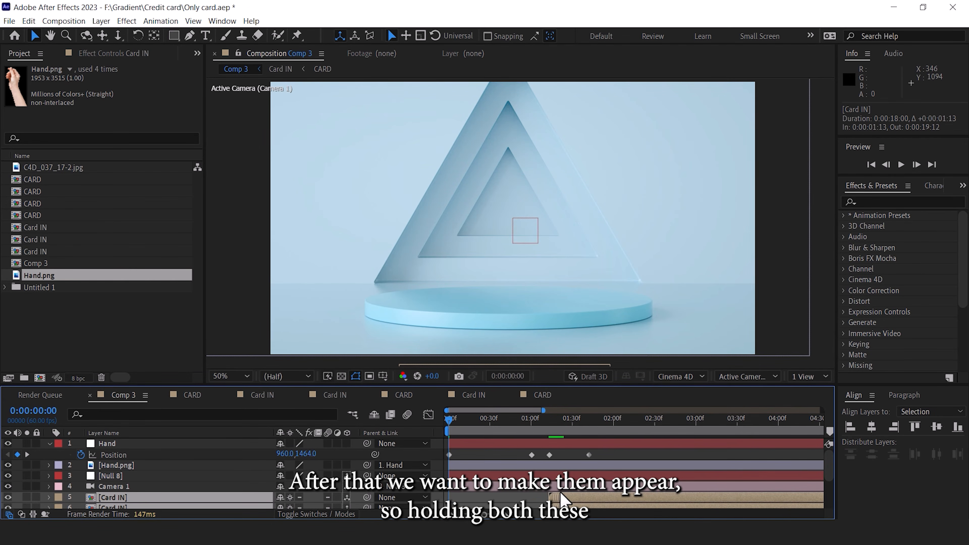
Step: Add Orientation keyframes to Null 8 at 0:00:02:01 and 0:00:02:30, turning it to 329° on Y at the second one
drag(537, 430, 589, 427)
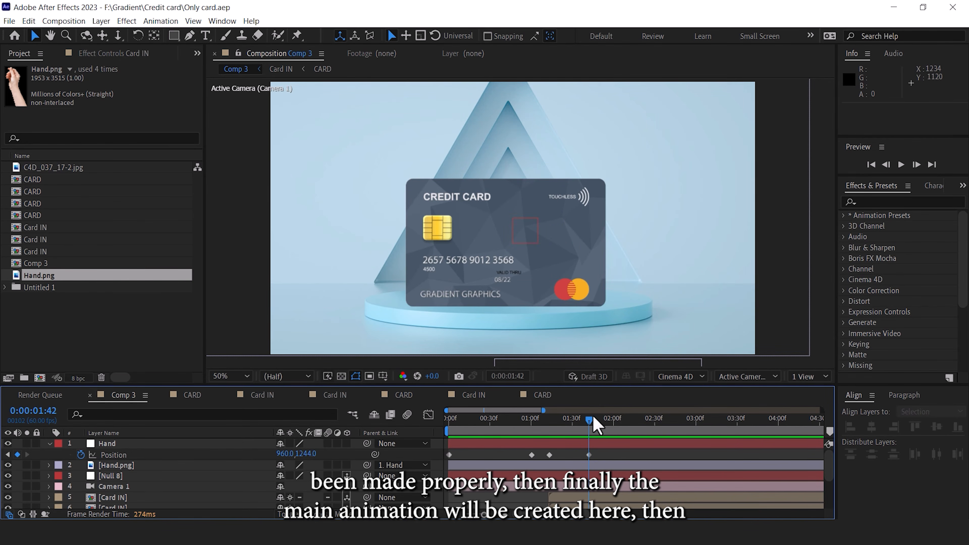
drag(592, 422, 612, 423)
click(114, 476)
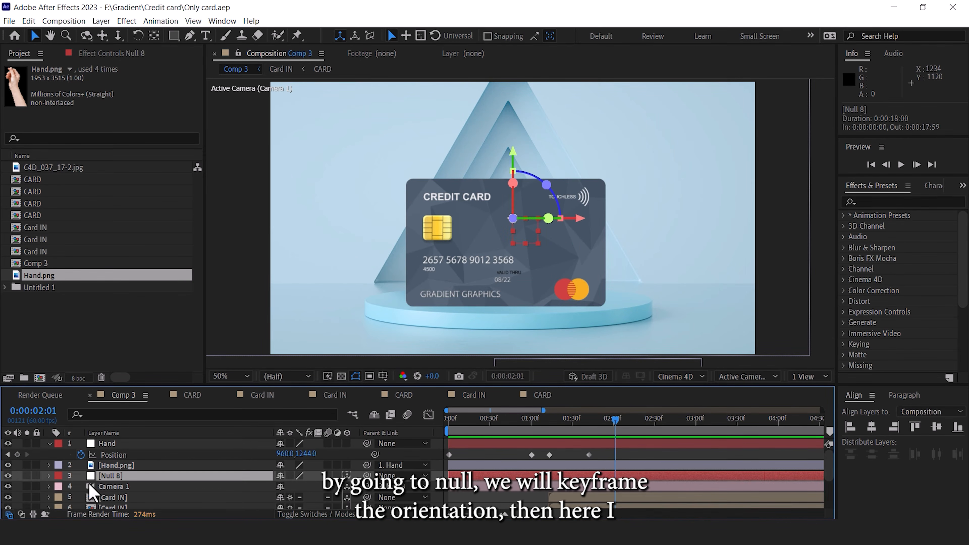
key(r)
click(115, 487)
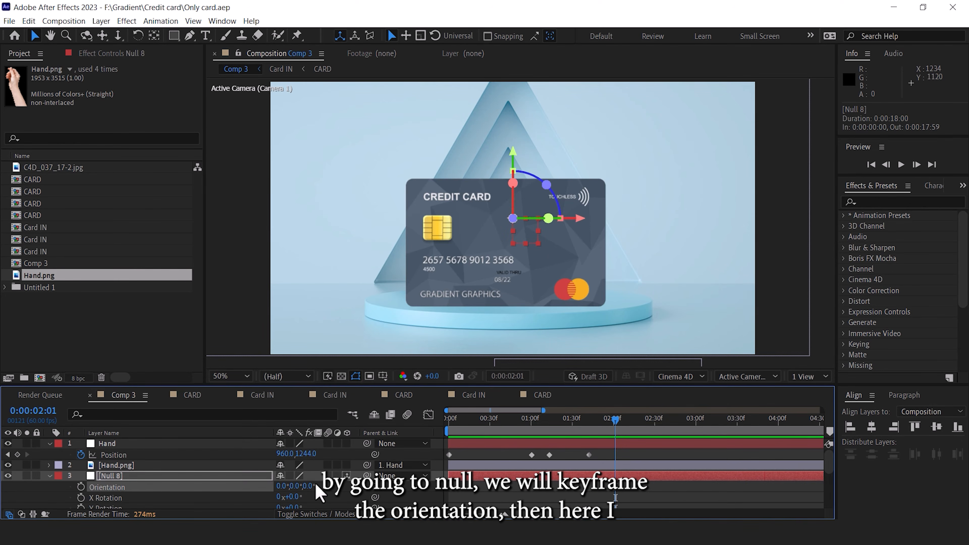
drag(619, 425, 655, 423)
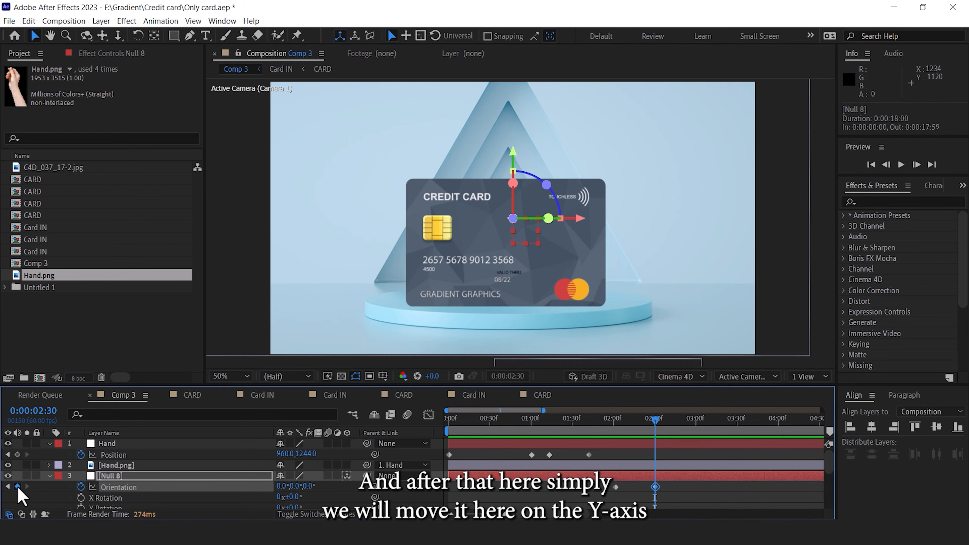
drag(292, 488, 269, 488)
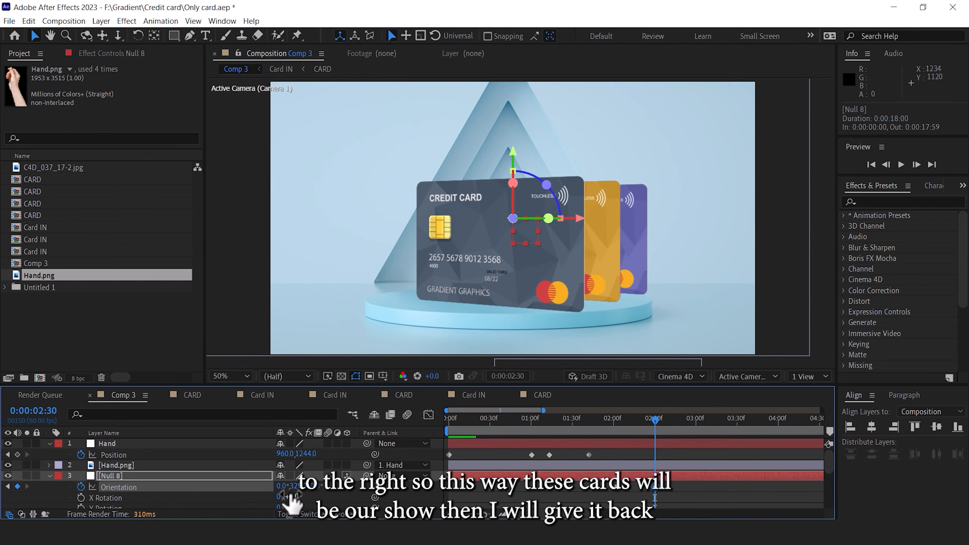
Step: Hold Null 8's rotation with an Orientation keyframe at 0:00:03:00, and set its Y orientation to 0° at 0:00:03:30
drag(653, 466, 681, 421)
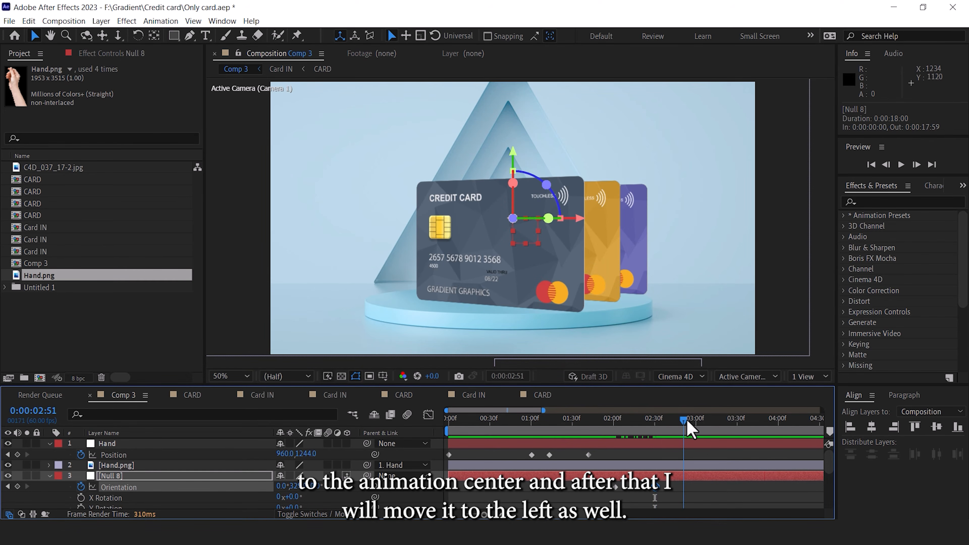
click(18, 486)
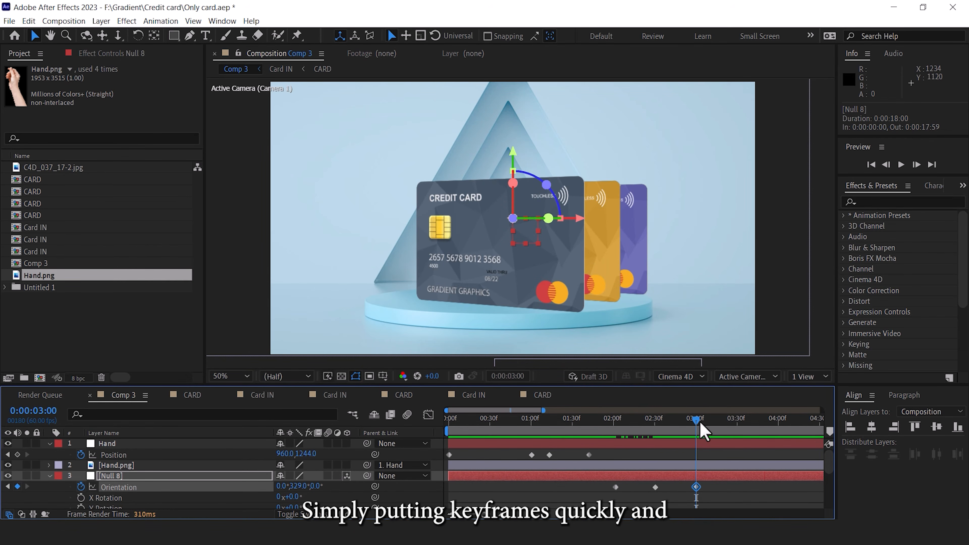
drag(729, 425, 738, 420)
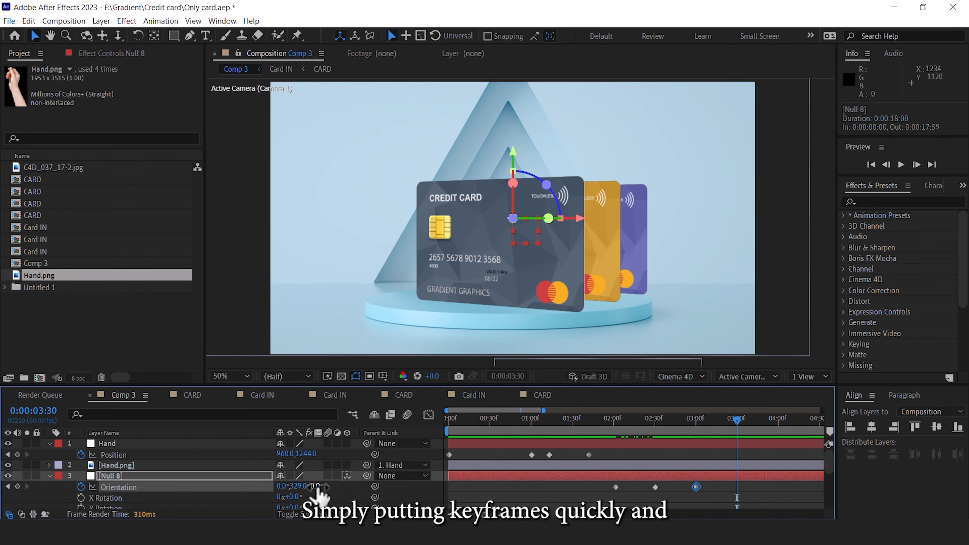
click(299, 488)
text(0)
key(Return)
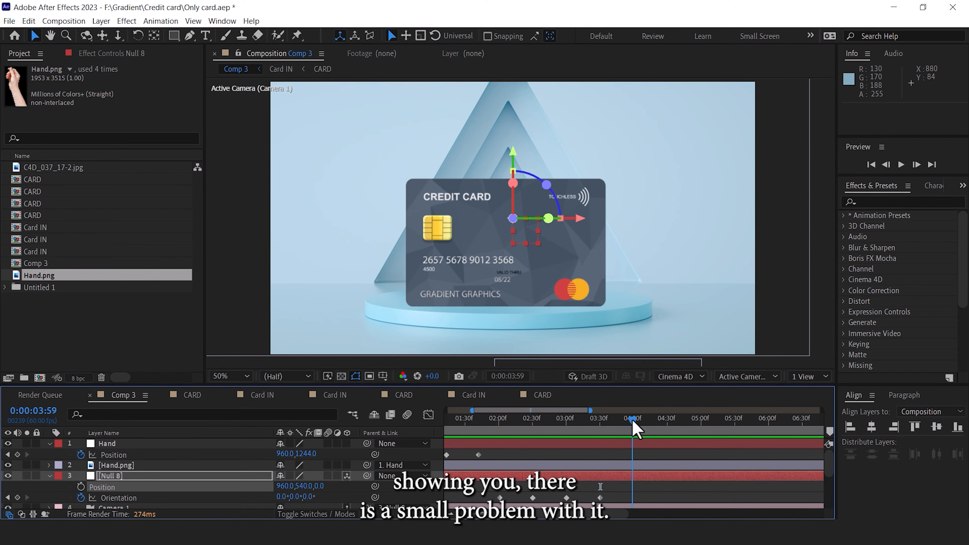
Step: Hold Null 8's Orientation with a keyframe at 0:00:03:59 and set Y to 36° at 0:00:04:28
click(17, 498)
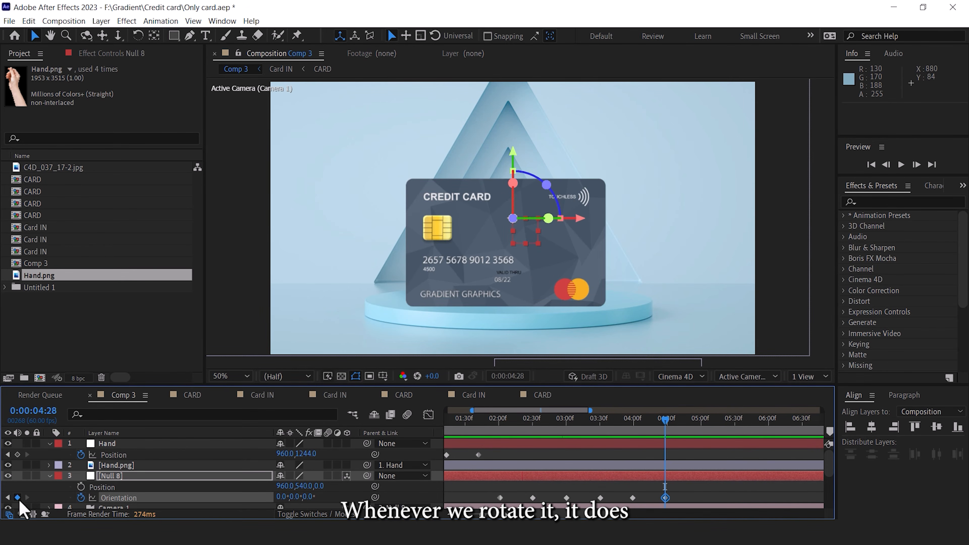
drag(294, 497, 317, 496)
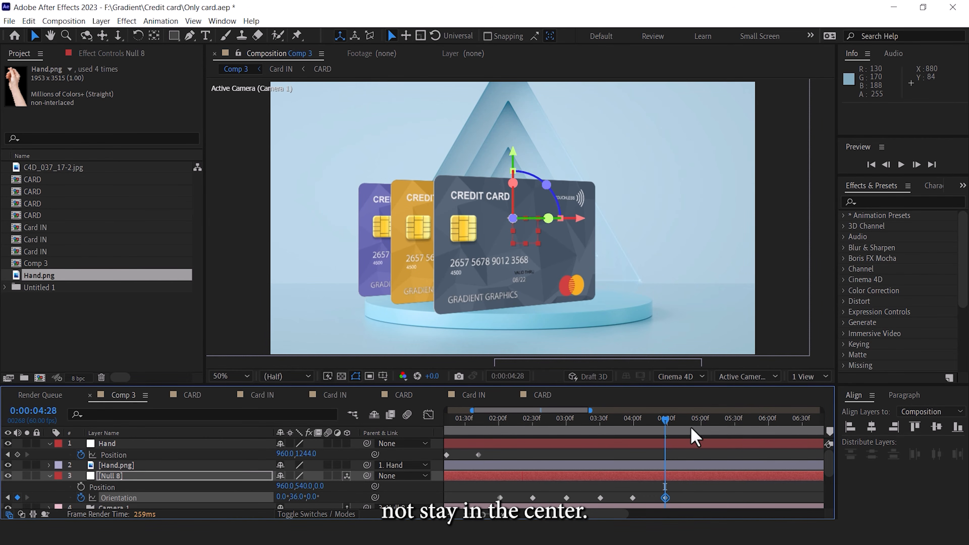
drag(641, 429, 670, 433)
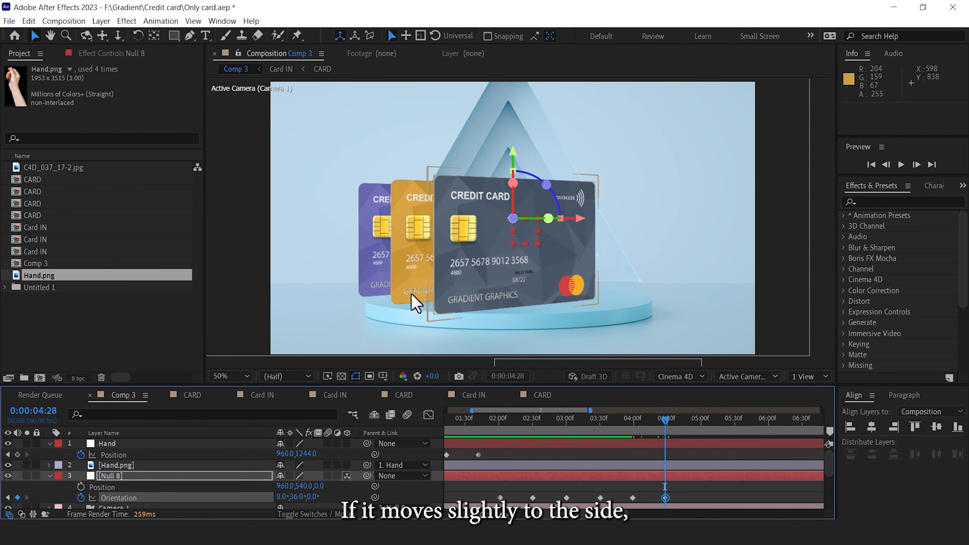
Step: Keyframe Null 8's Position at 0:00:02:01, set X to 1132 at 0:00:02:30, and hold it with a keyframe at 0:00:03:00
drag(653, 427, 499, 438)
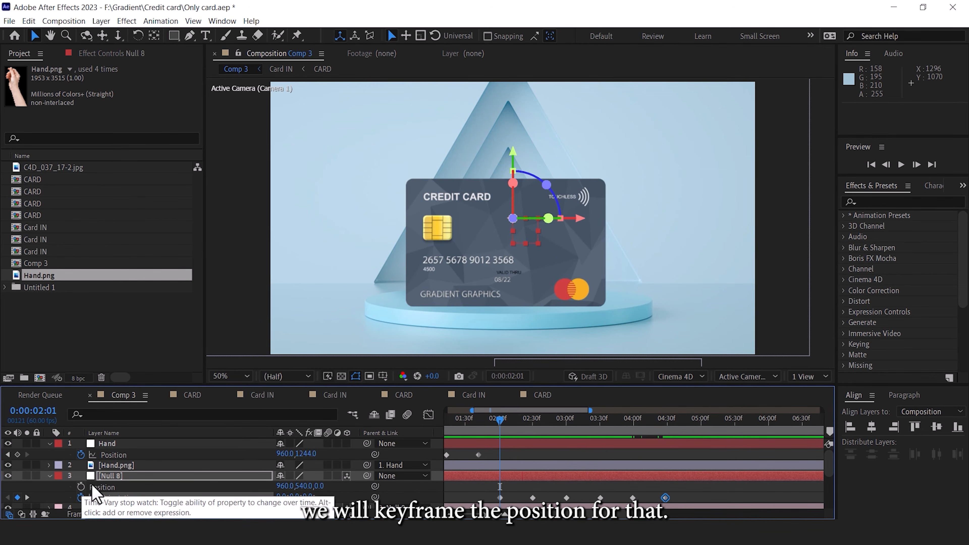
click(81, 488)
click(533, 420)
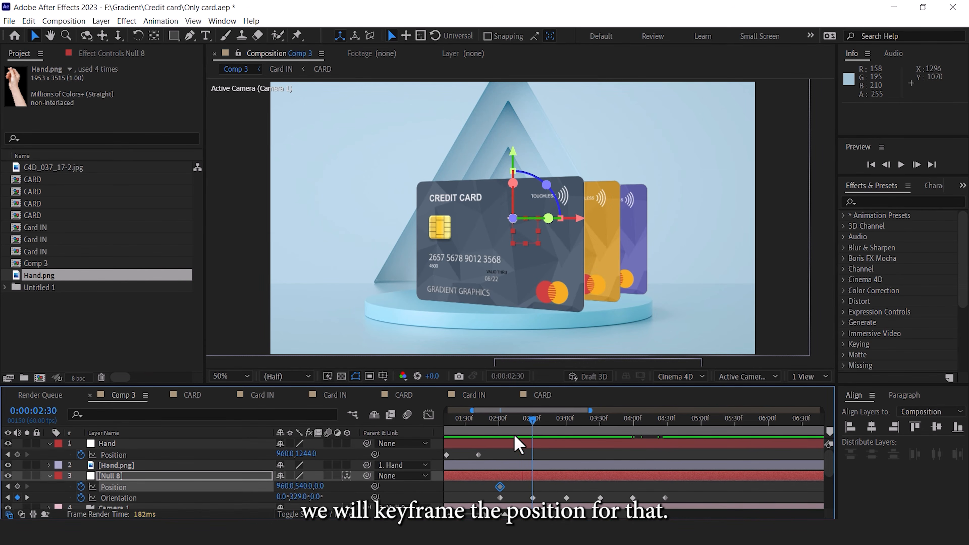
drag(303, 487, 400, 486)
drag(385, 486, 387, 486)
drag(533, 421, 567, 422)
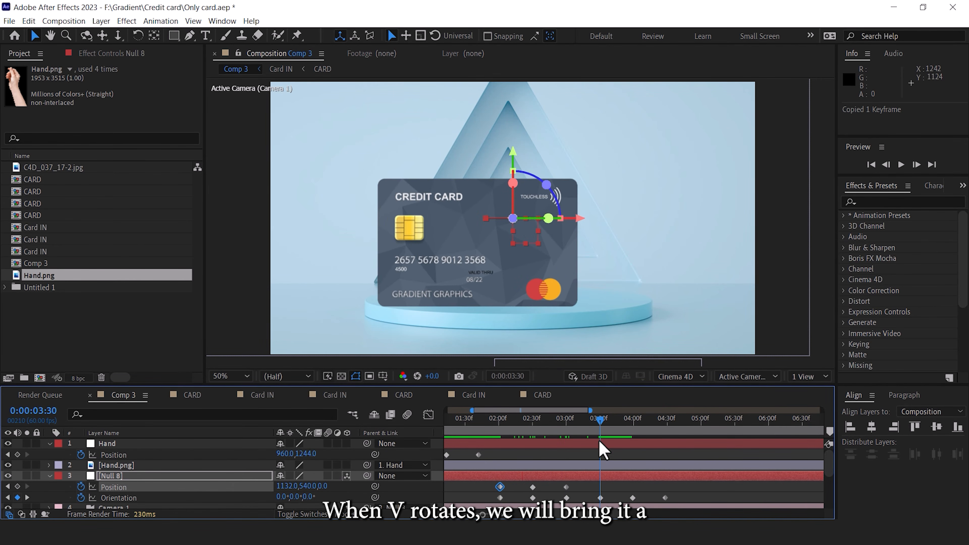
Step: Paste Null 8's starting Position keyframe at 0:00:03:30, 0:00:03:59 and 0:00:04:28, then set X to 735 on the last one
key(ctrl+v)
drag(600, 422, 632, 425)
key(ctrl+v)
drag(632, 424, 665, 426)
key(ctrl+v)
drag(282, 485, 155, 496)
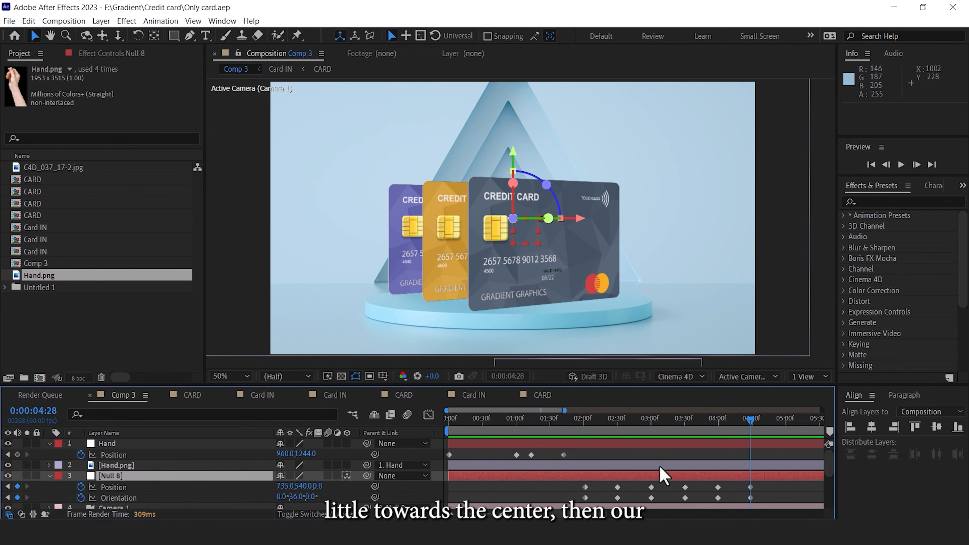
Step: Apply Easy Ease to all Position keyframes of the Hand null
drag(691, 424, 449, 460)
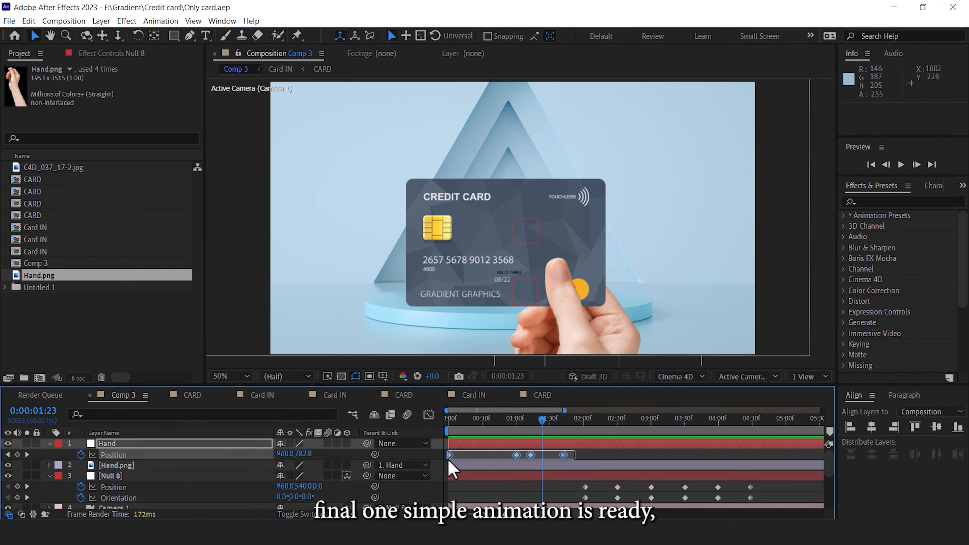
right_click(513, 460)
mouse_move(557, 447)
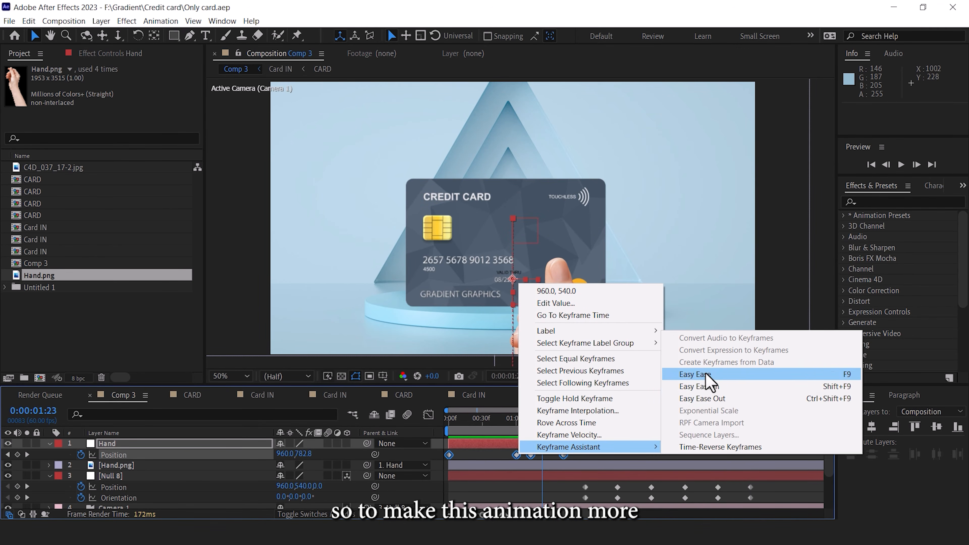
click(696, 375)
Step: Apply Easy Ease to all Position and Orientation keyframes of Null 8
drag(542, 419, 586, 423)
drag(763, 483, 579, 502)
right_click(620, 496)
mouse_move(672, 489)
click(795, 415)
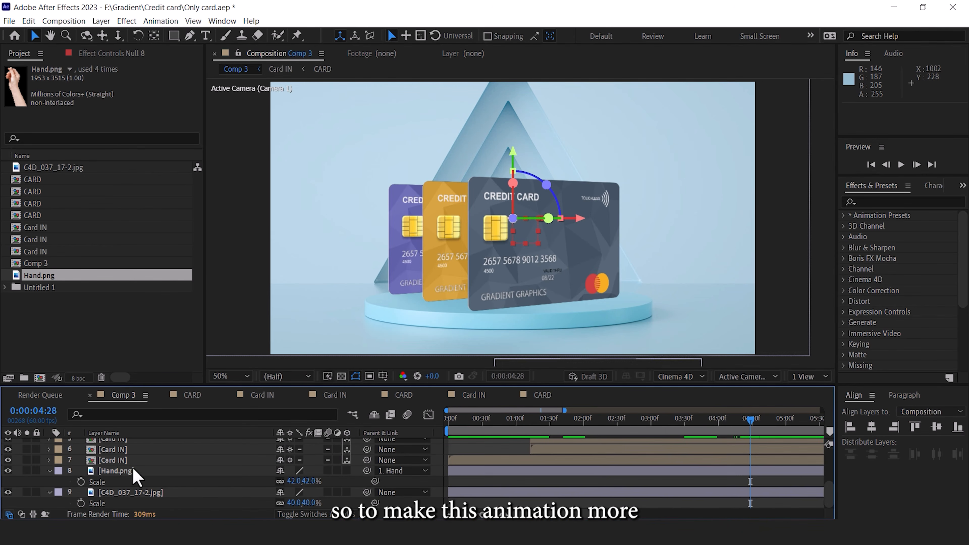
Step: Reveal the front slate Card IN layer's Position keyframes and apply Easy Ease to them
click(76, 461)
key(u)
scroll(518, 462, up, 1)
drag(529, 481, 447, 490)
right_click(449, 485)
click(641, 456)
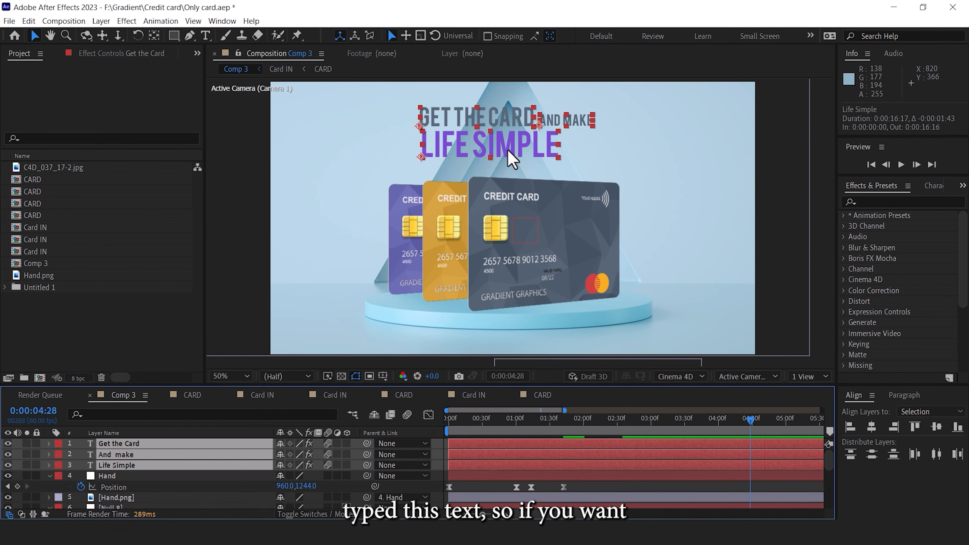
Step: Apply Animation Composer's Fade Characters Separately text transition, From Start, as an In animation on the Get the Card layer
drag(473, 429, 586, 429)
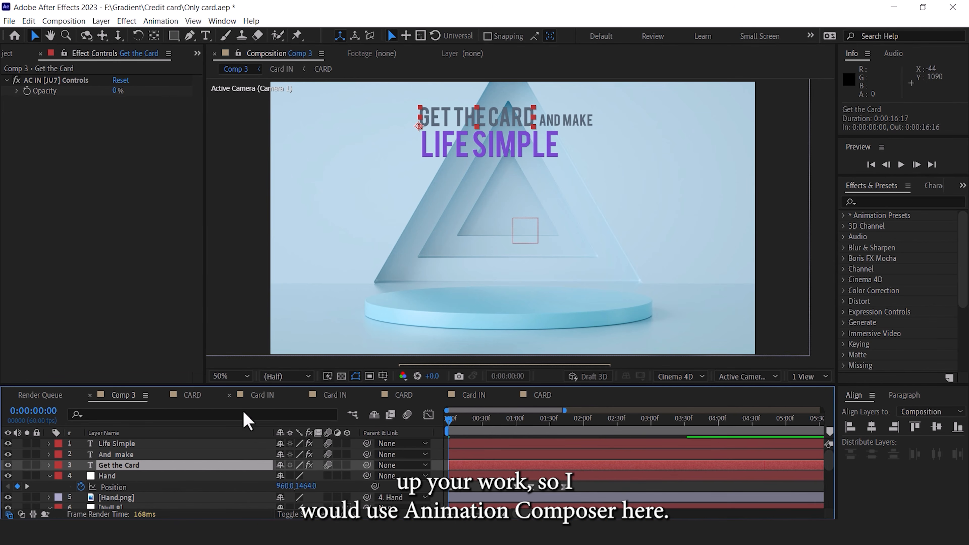
click(161, 20)
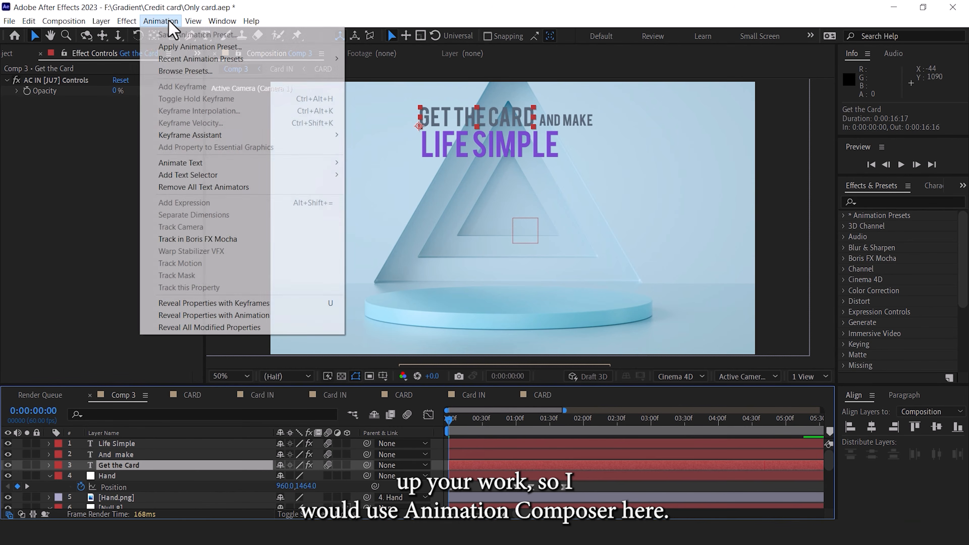
click(246, 29)
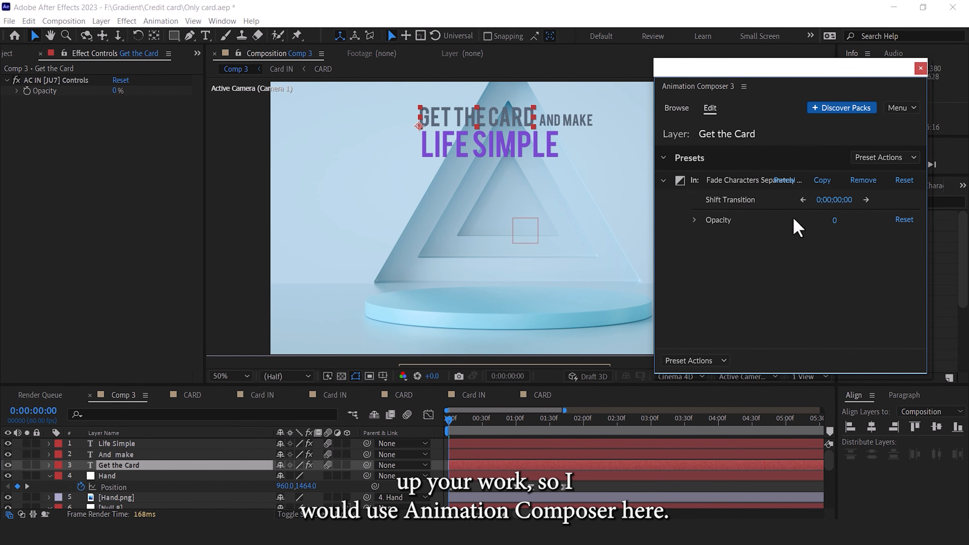
click(676, 108)
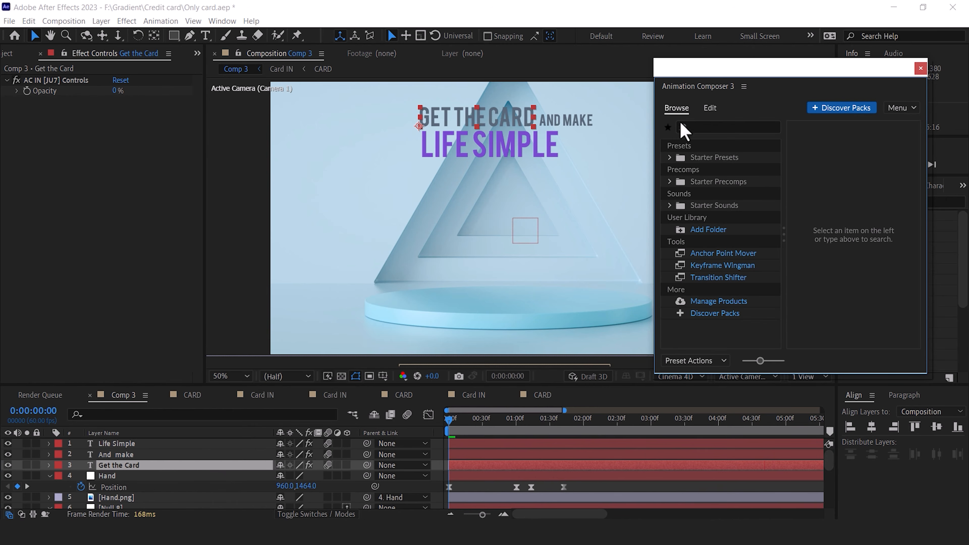
click(669, 157)
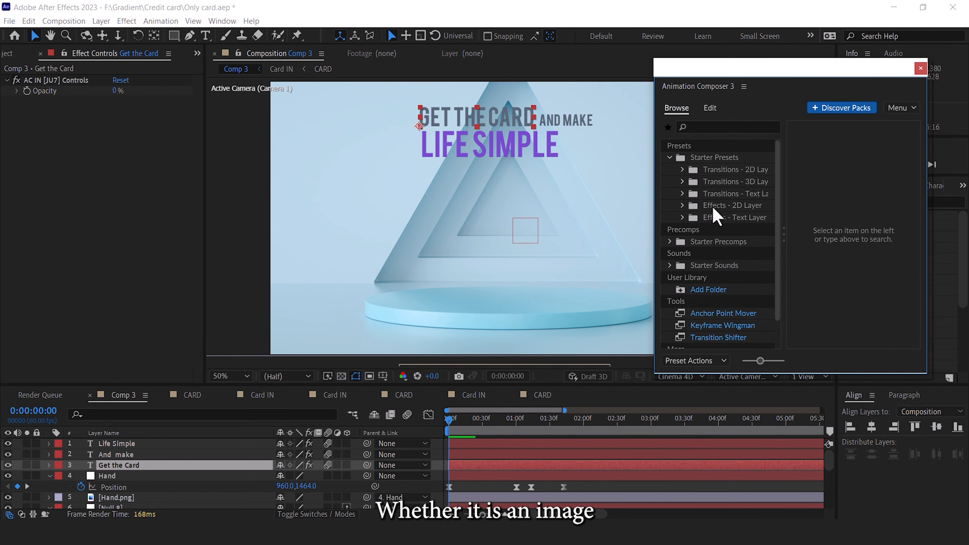
click(717, 193)
click(832, 188)
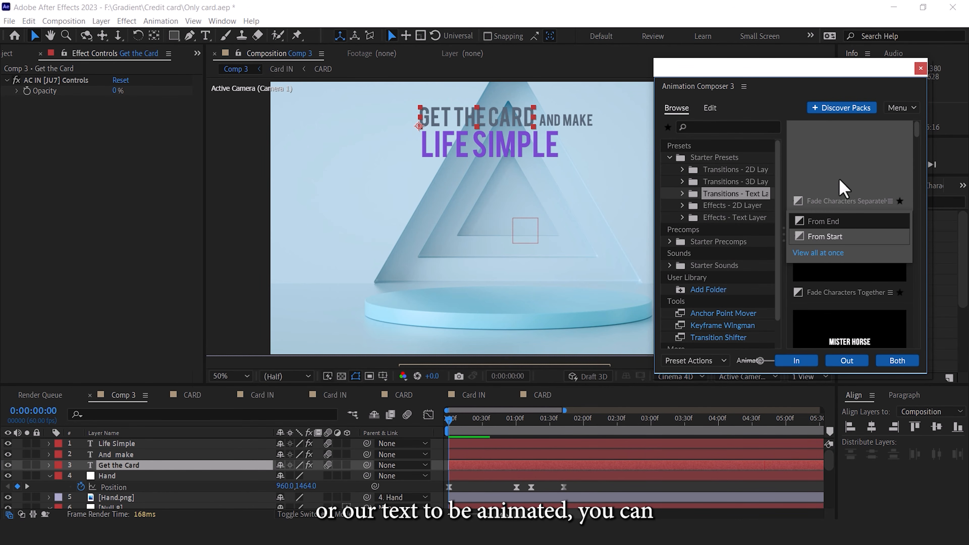
click(799, 361)
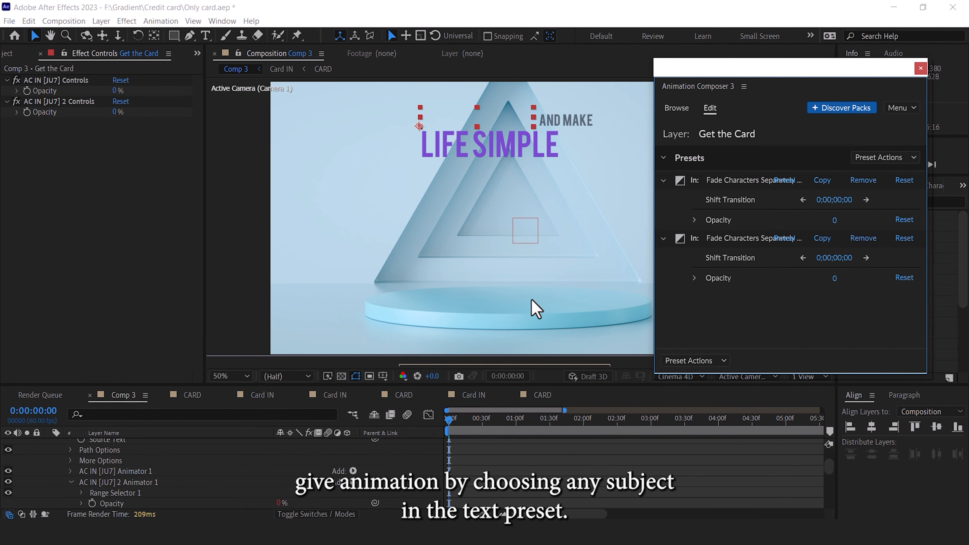
Step: Collapse the Get the Card layer and apply the Fade Characters Separately In transition, From Start, to the And make text layer
scroll(76, 463, up, 5)
click(51, 465)
click(128, 454)
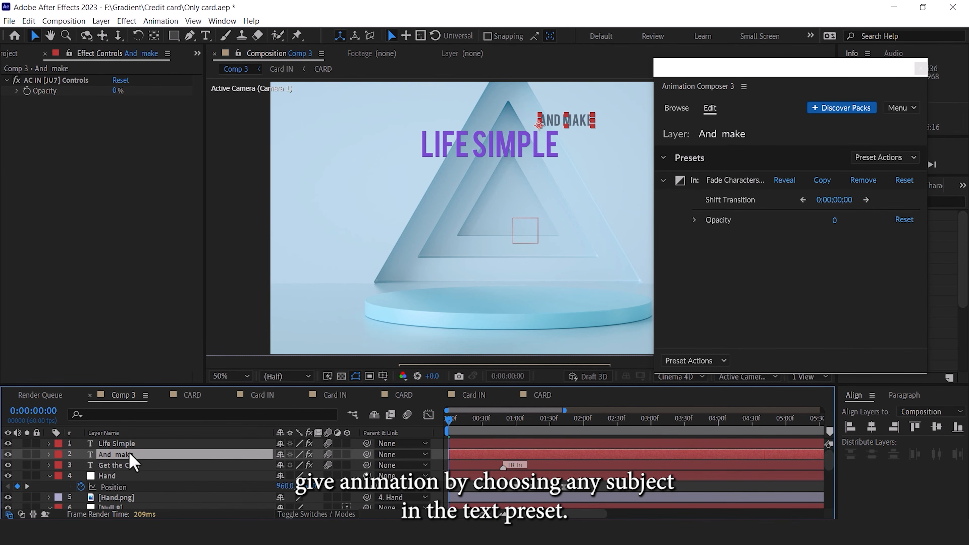
click(675, 109)
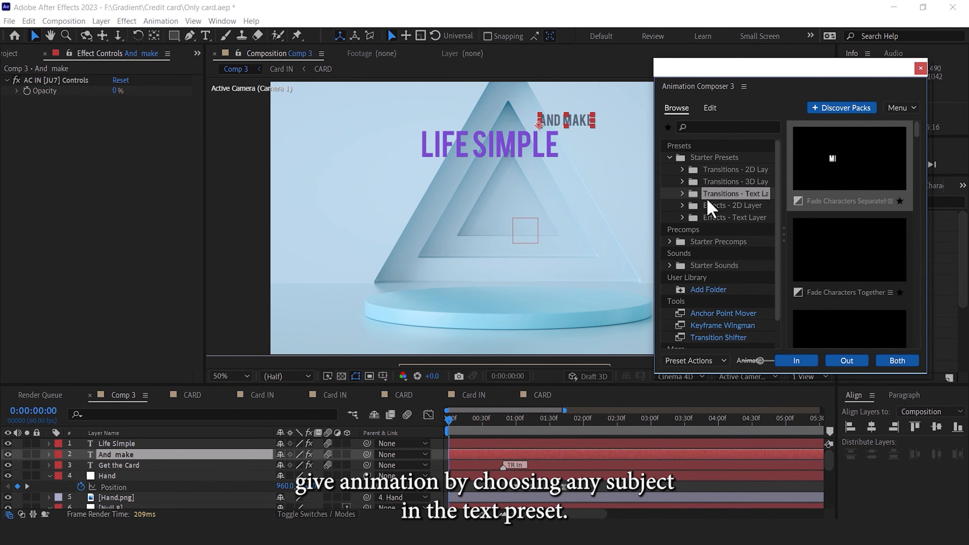
click(858, 177)
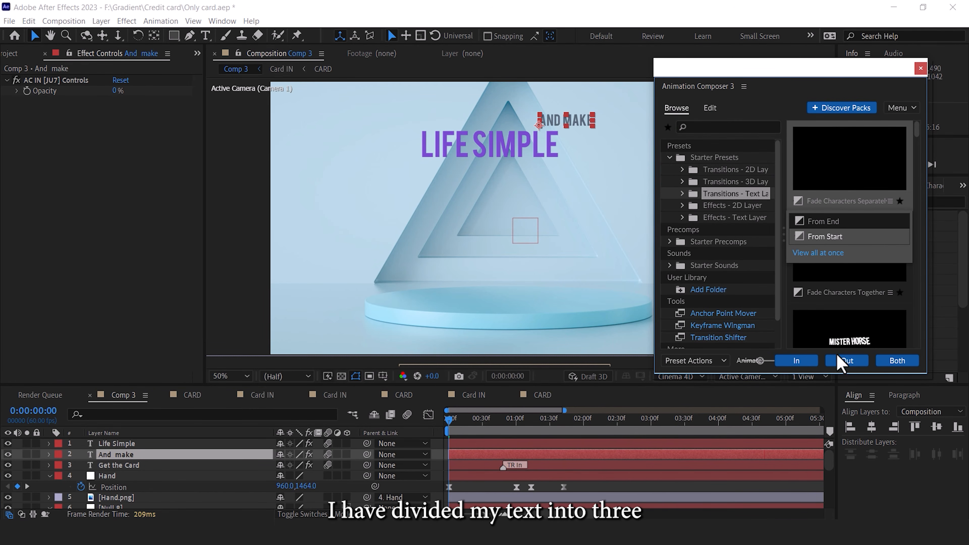
click(815, 362)
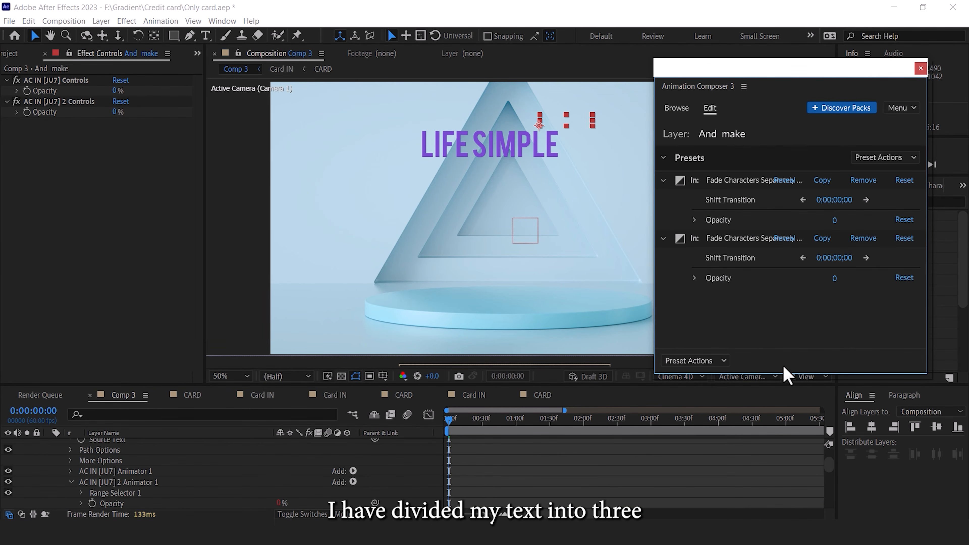
Step: Apply an Overshoot text transition from Animation Composer as an In animation to the Life Simple layer, with the layer properties collapsed
scroll(95, 482, up, 2)
click(49, 455)
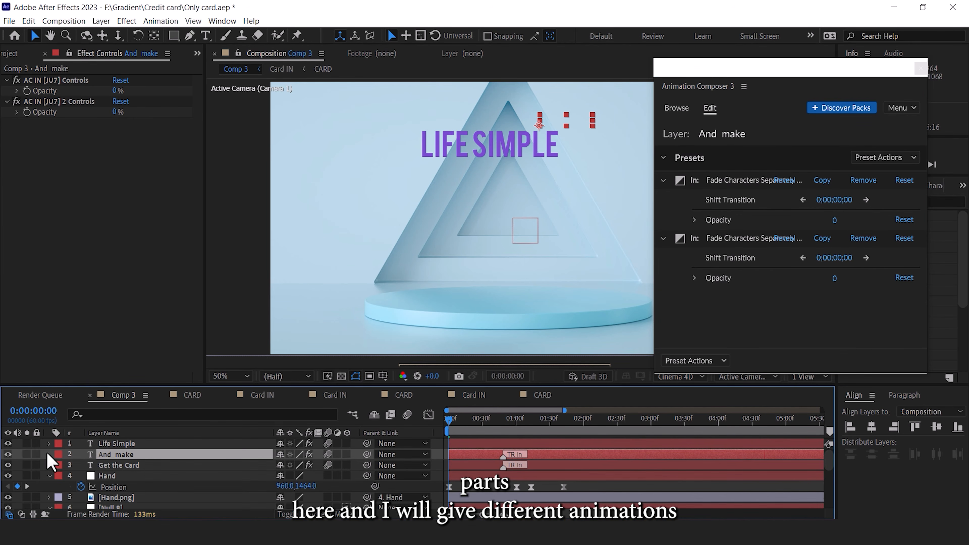
click(127, 444)
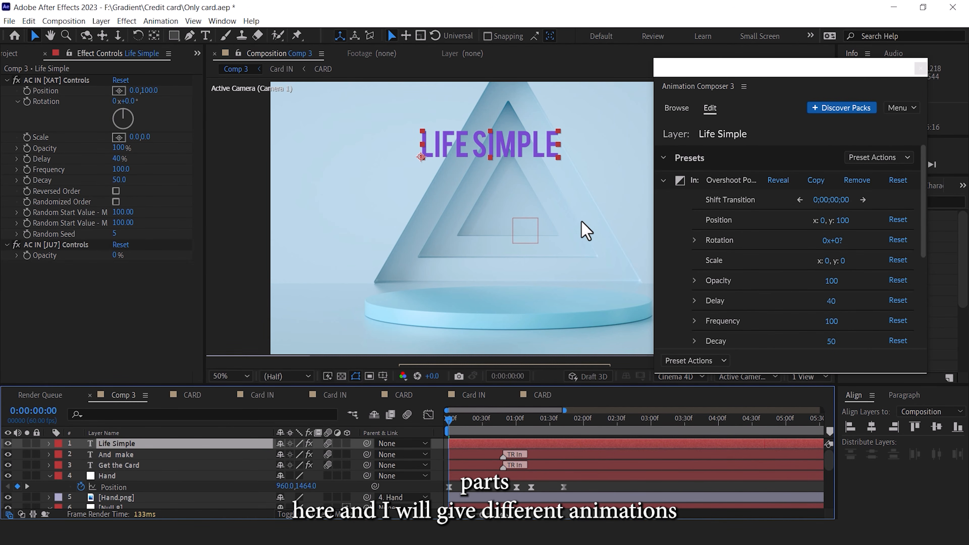
click(675, 109)
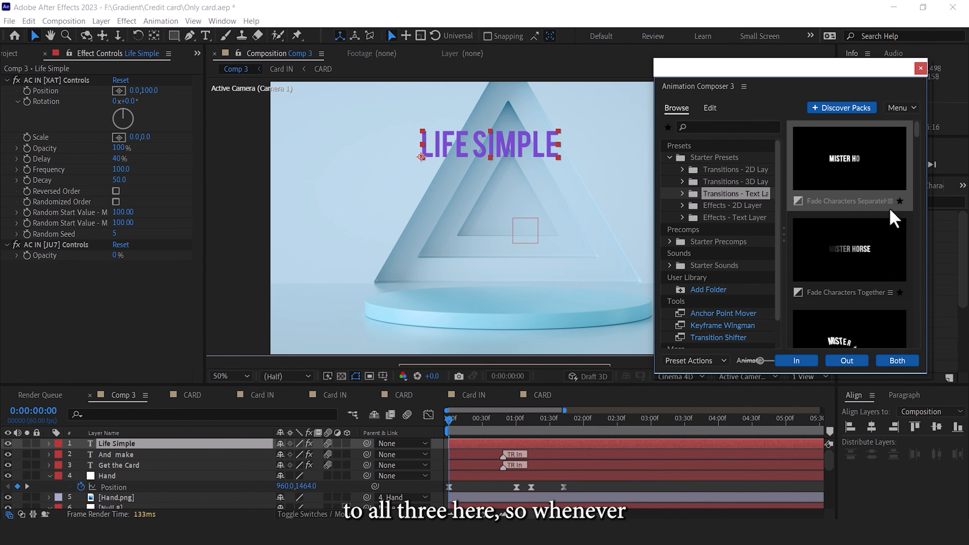
click(794, 361)
scroll(108, 454, up, 5)
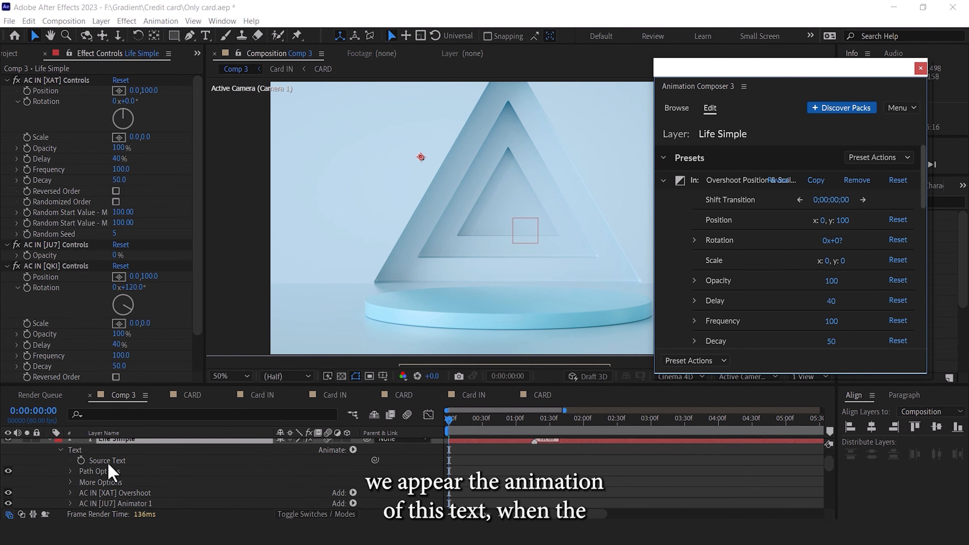
click(50, 443)
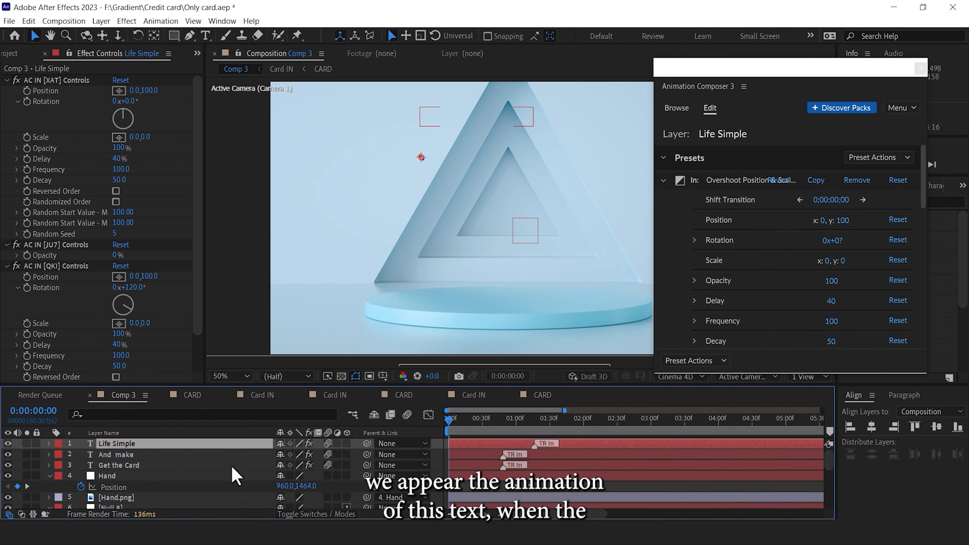
Step: Stagger the And make and Life Simple layers later in time, with Life Simple starting at 0:00:01:32, and close Animation Composer
click(474, 468)
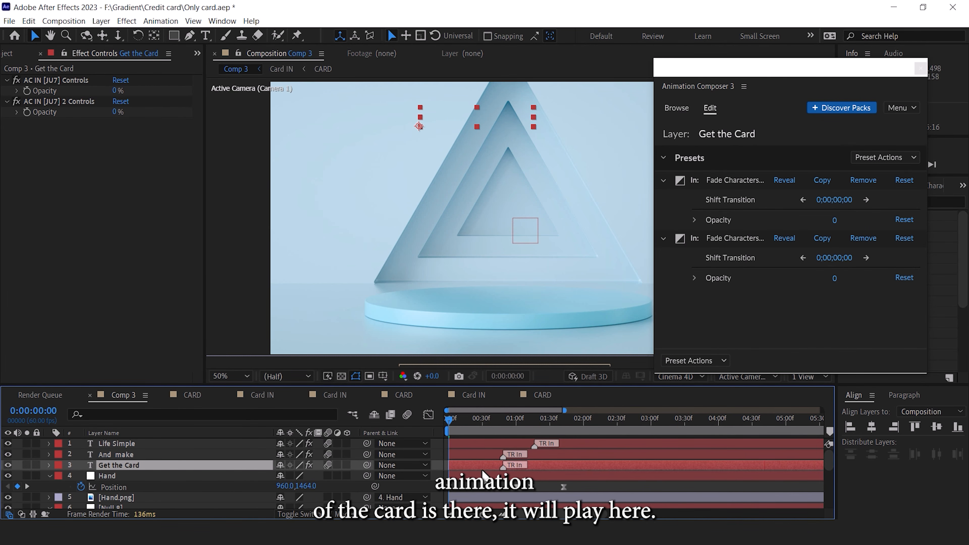
drag(497, 454, 594, 443)
drag(449, 420, 659, 425)
click(920, 69)
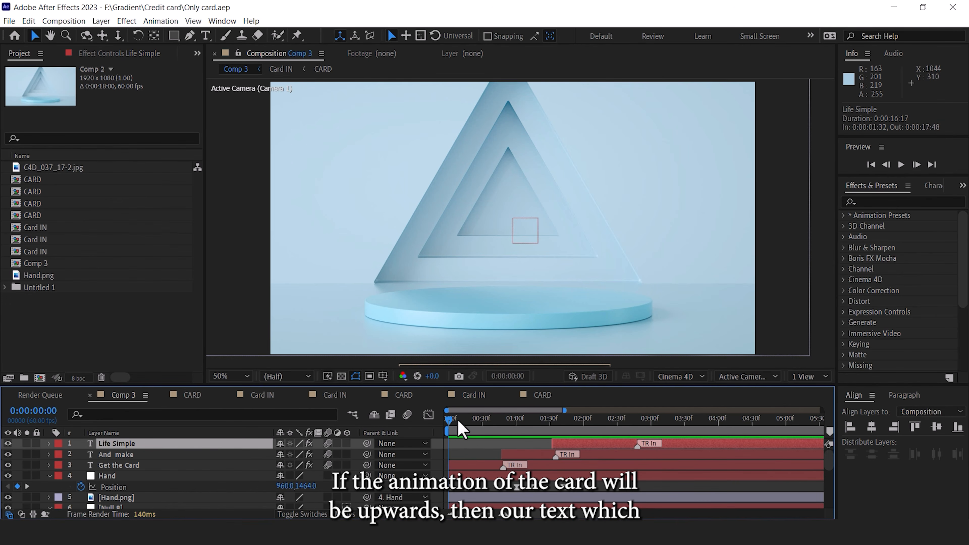
drag(453, 421, 426, 422)
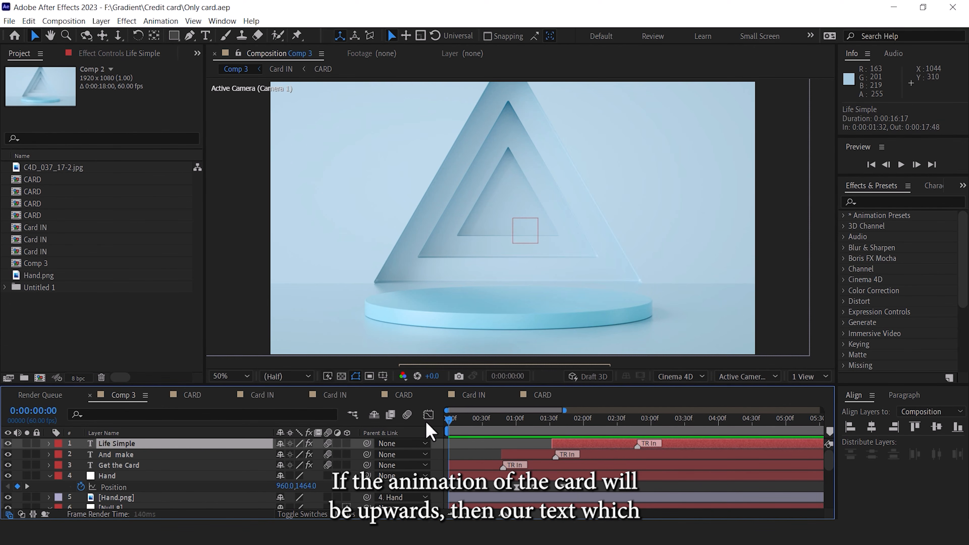
Step: Shift the Get the Card, And make and Life Simple layers together so that Get the Card starts at 0:00:01:15
click(533, 467)
shift+click(574, 447)
drag(539, 466, 619, 471)
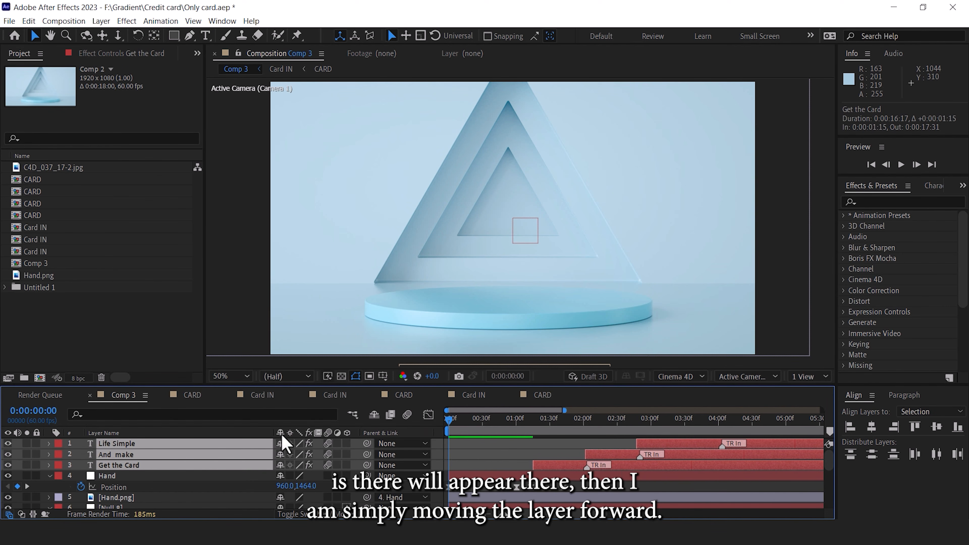
Step: Paste the Liquid 05 and Liquid 03 element layers above the text layers in Comp 3 and preview them against the card animation
drag(449, 419, 527, 430)
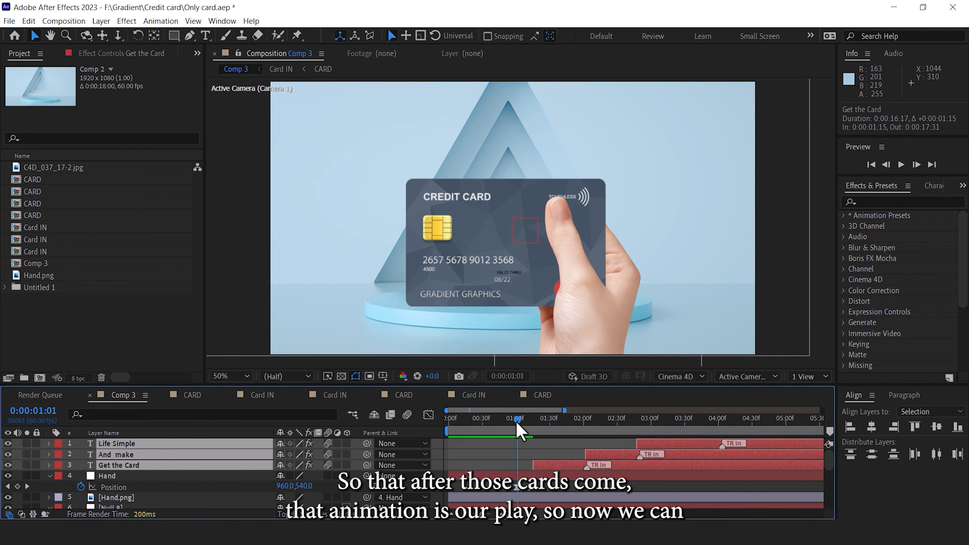
key(ctrl+v)
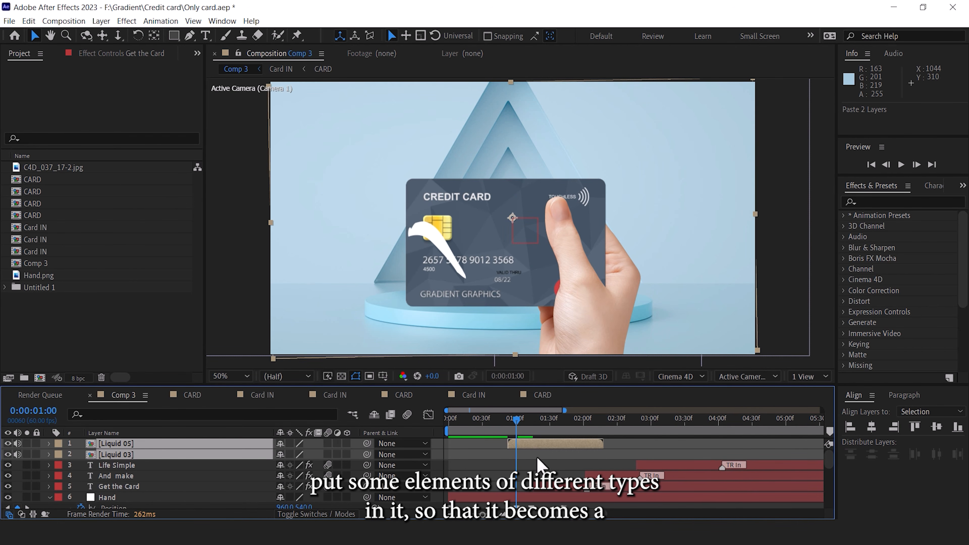
drag(504, 424, 641, 437)
click(115, 443)
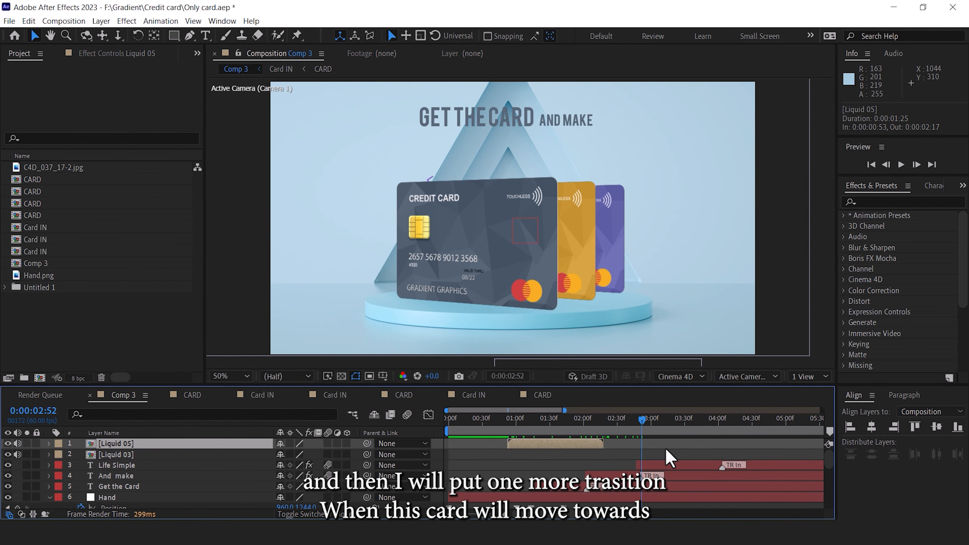
Step: Move the Liquid 03 layer in time so that it starts at 0:00:03:46, around the card's later movement
scroll(666, 449, down, 3)
scroll(663, 458, up, 3)
click(109, 458)
scroll(730, 467, right, 3)
drag(754, 454, 548, 453)
drag(524, 428, 664, 434)
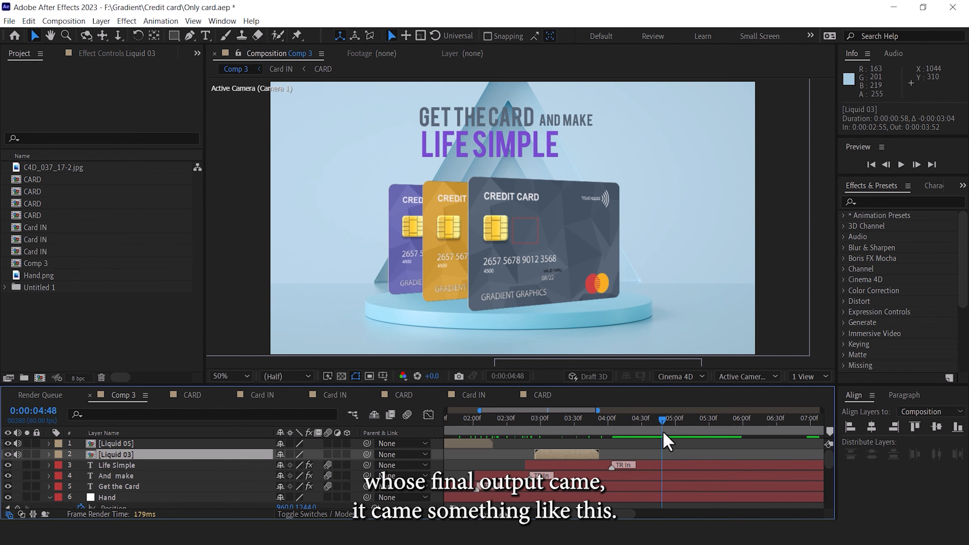
drag(612, 455, 652, 456)
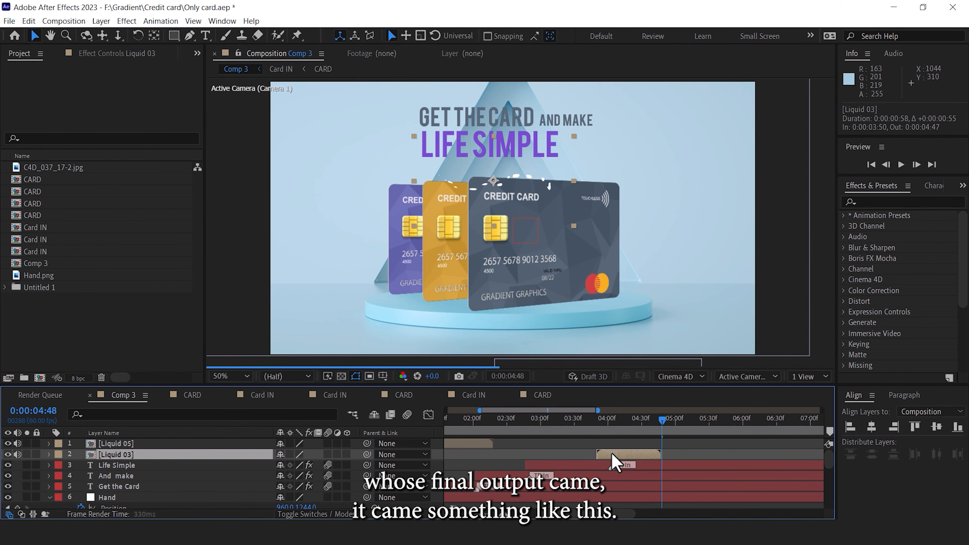
drag(599, 421, 607, 422)
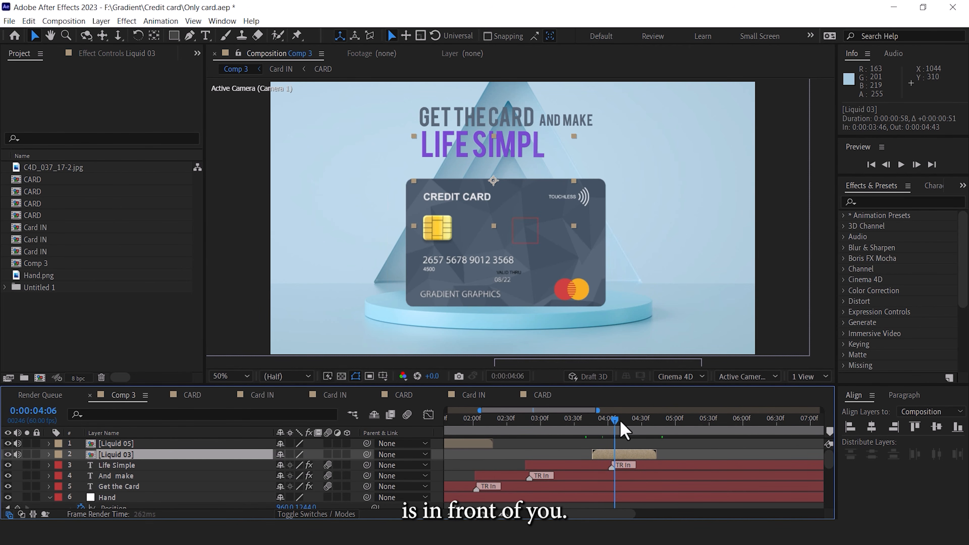